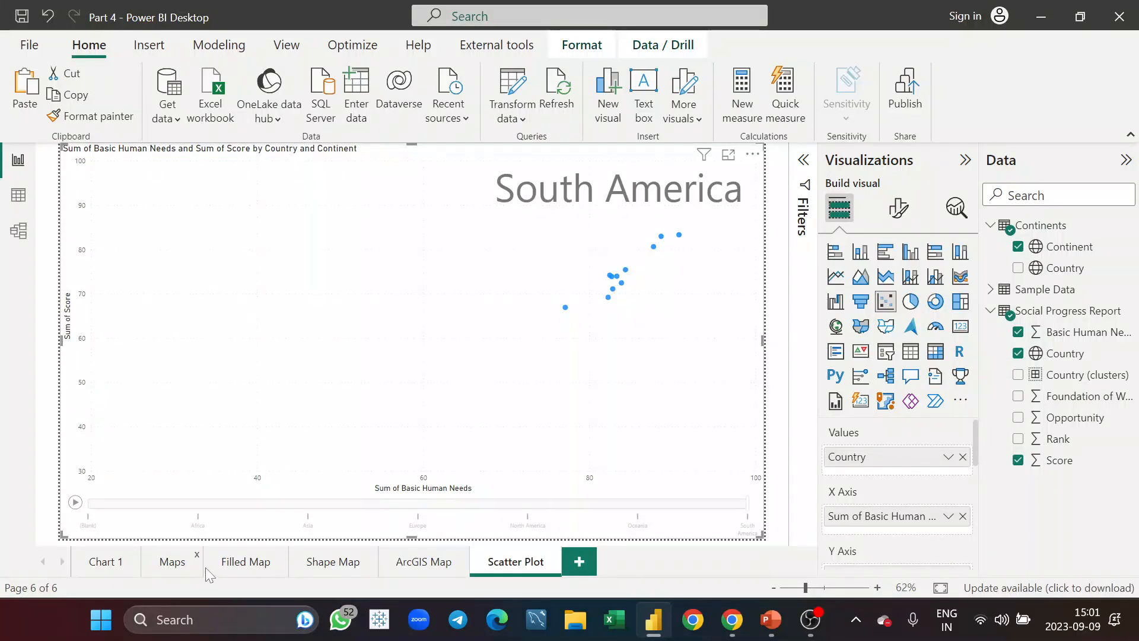
Review the Filled Map, Shape Map and ArcGIS Map report pages and return to the Scatter Plot page.
left_click(233, 572)
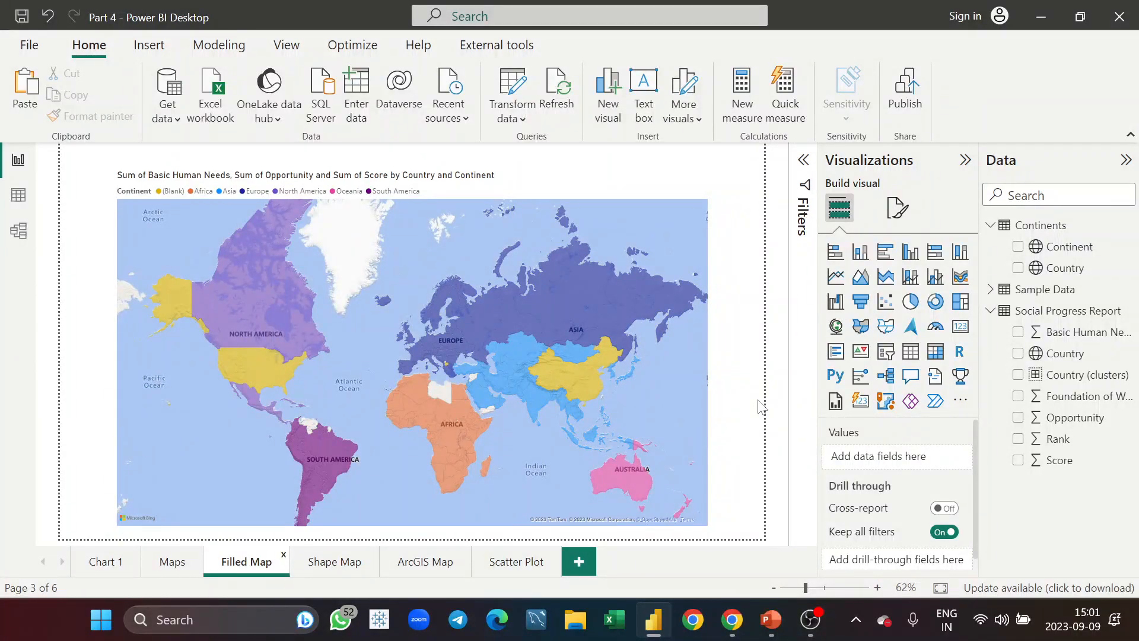
left_click(336, 566)
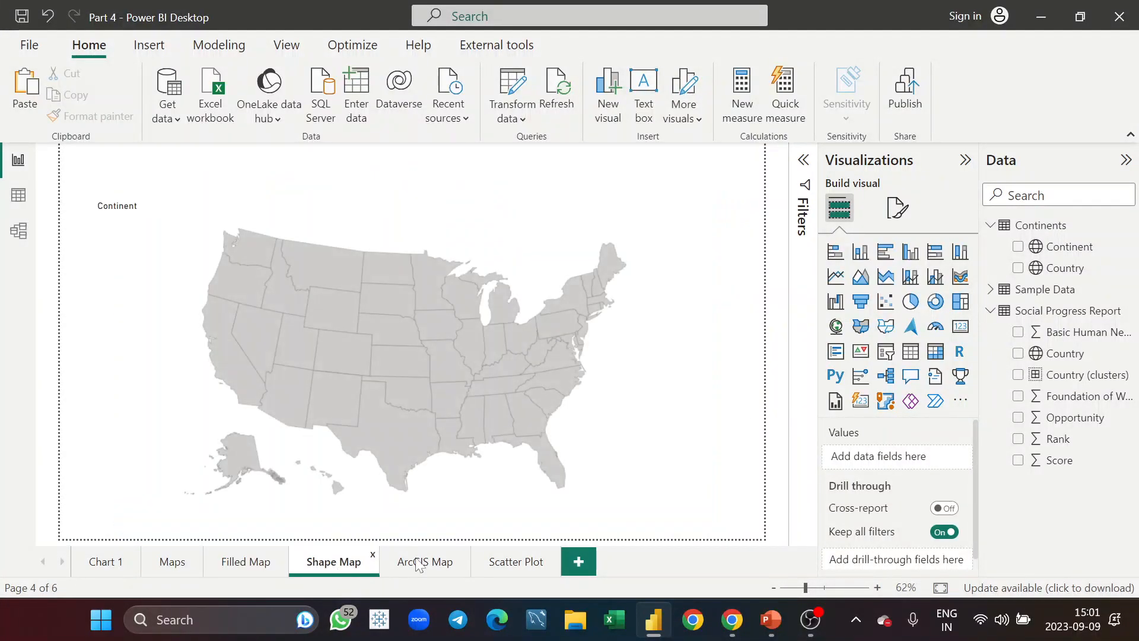
left_click(457, 564)
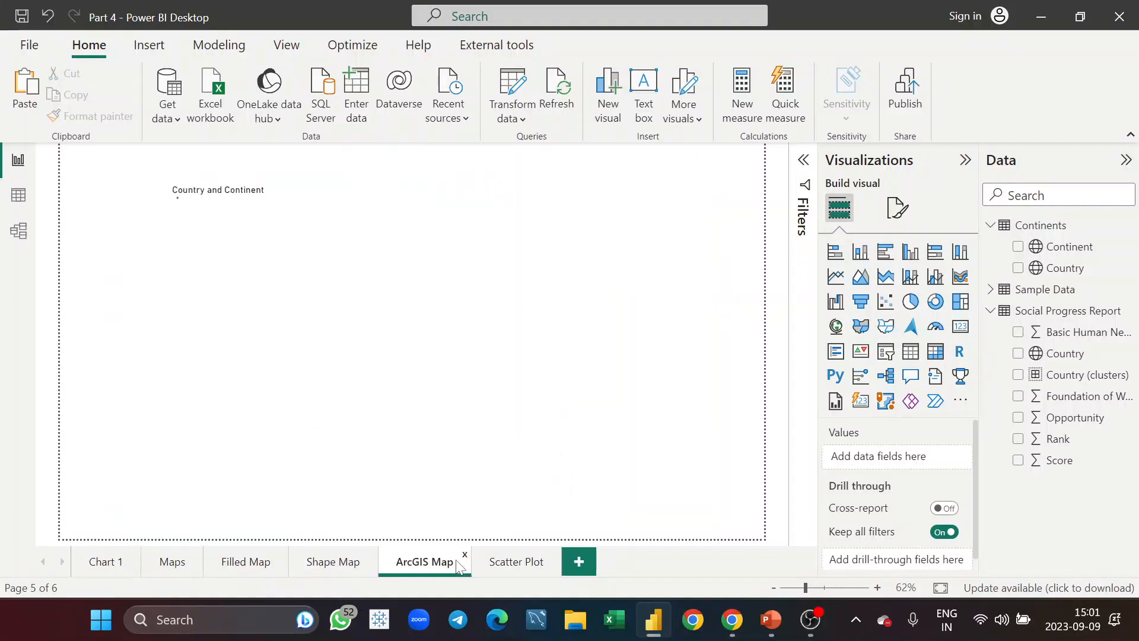
left_click(529, 569)
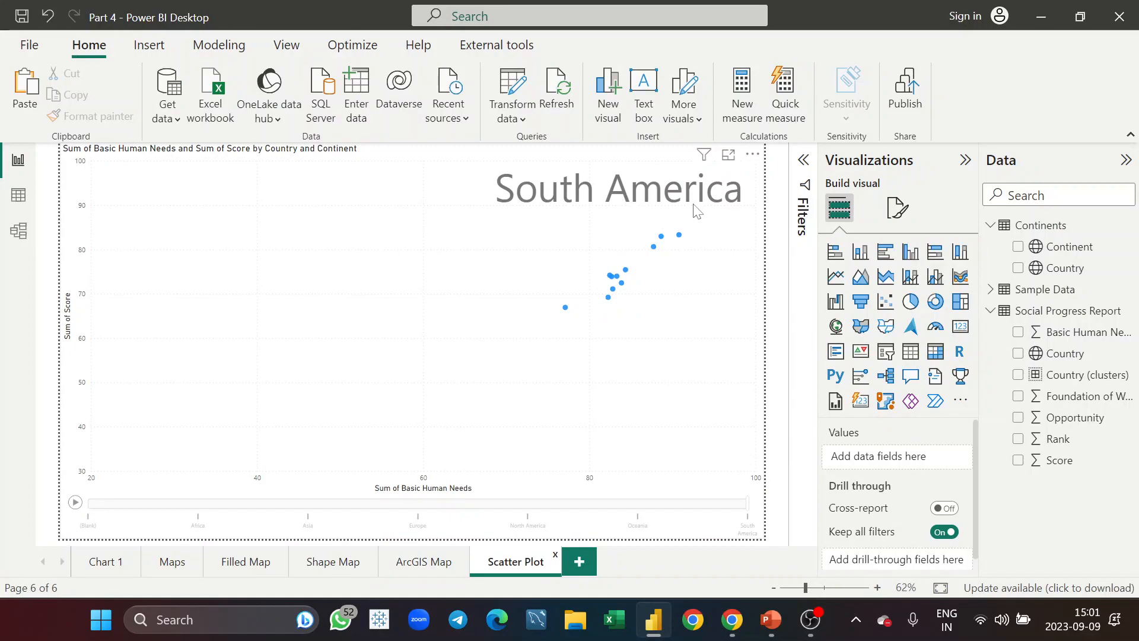
Shrink the scatter chart to the upper-left quarter of the page and place a same-sized copy directly beside it.
left_click(616, 172)
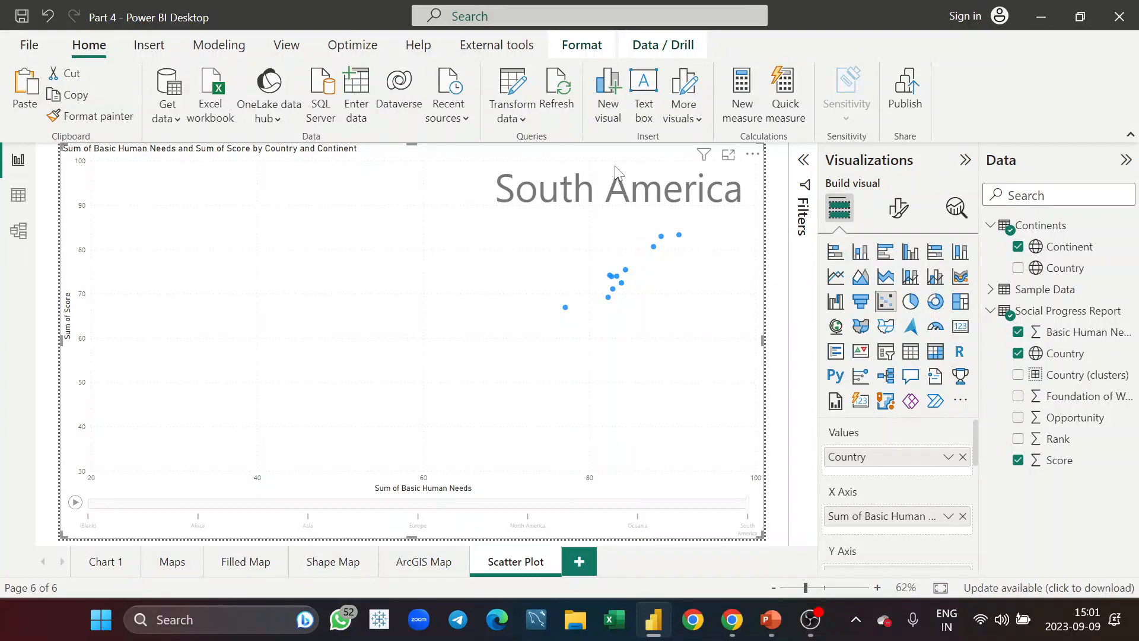
left_click_drag(759, 536, 413, 342)
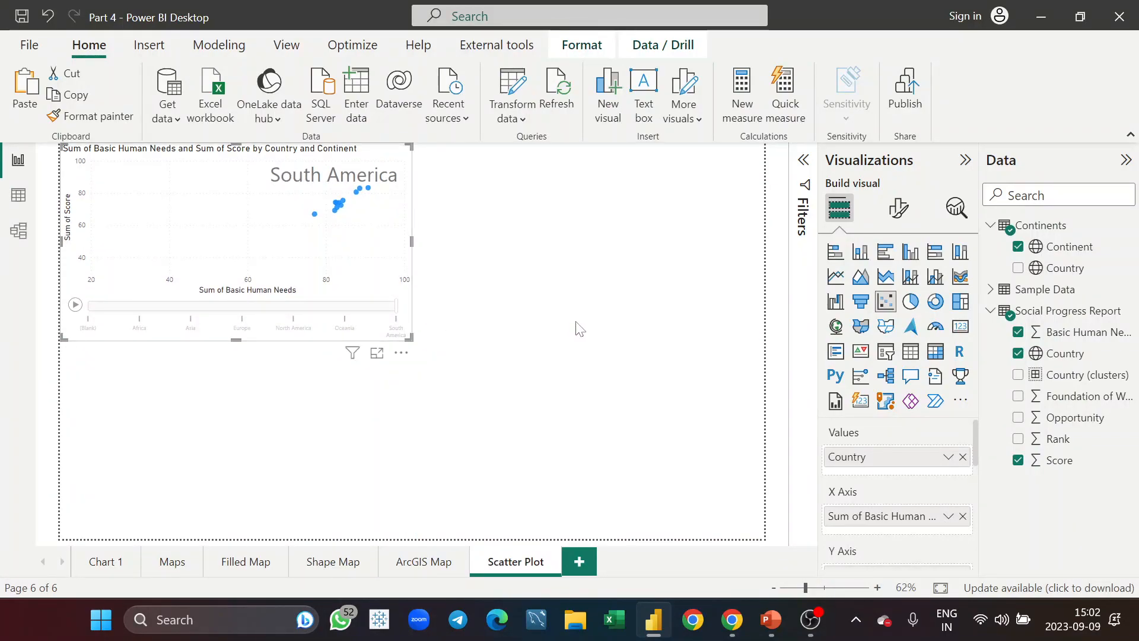
key("ctrl+v")
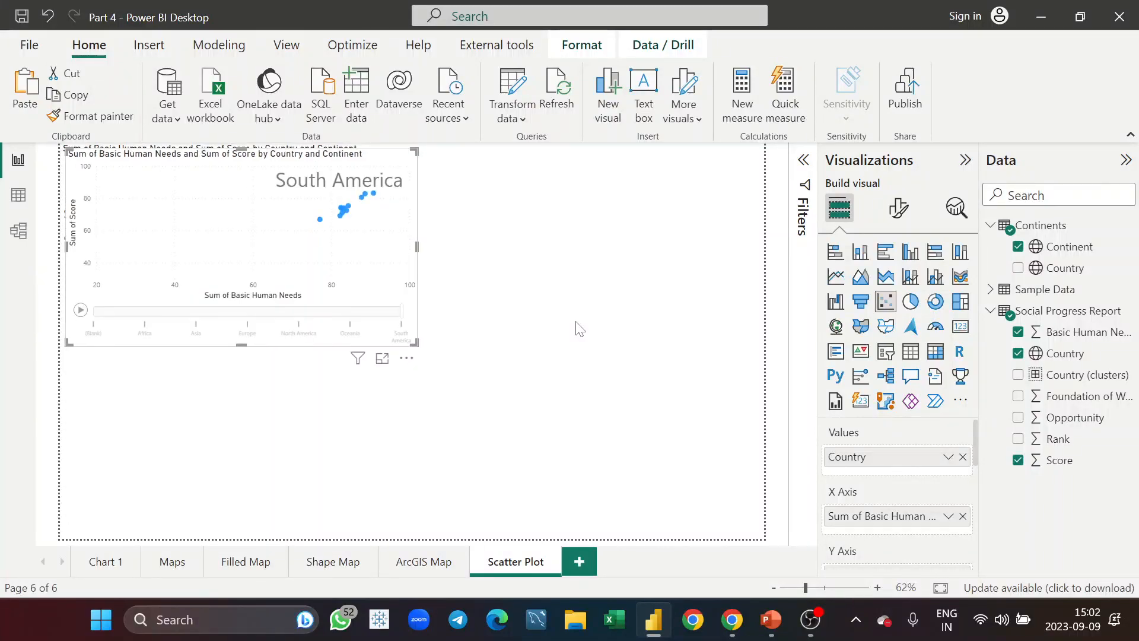
left_click_drag(401, 164, 747, 158)
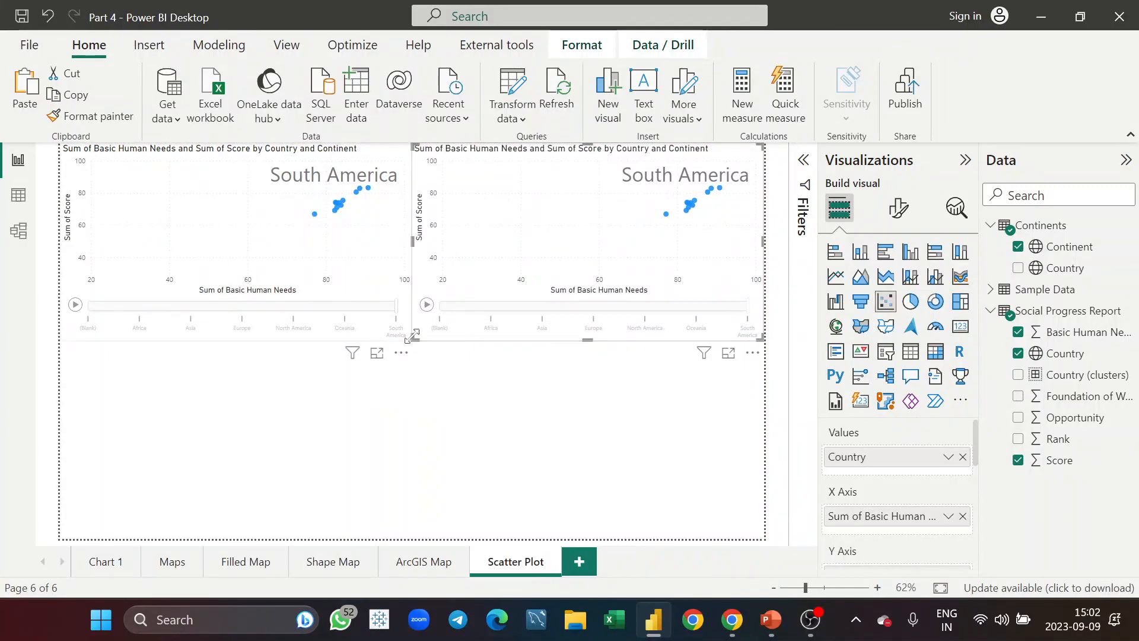
left_click_drag(413, 337, 417, 337)
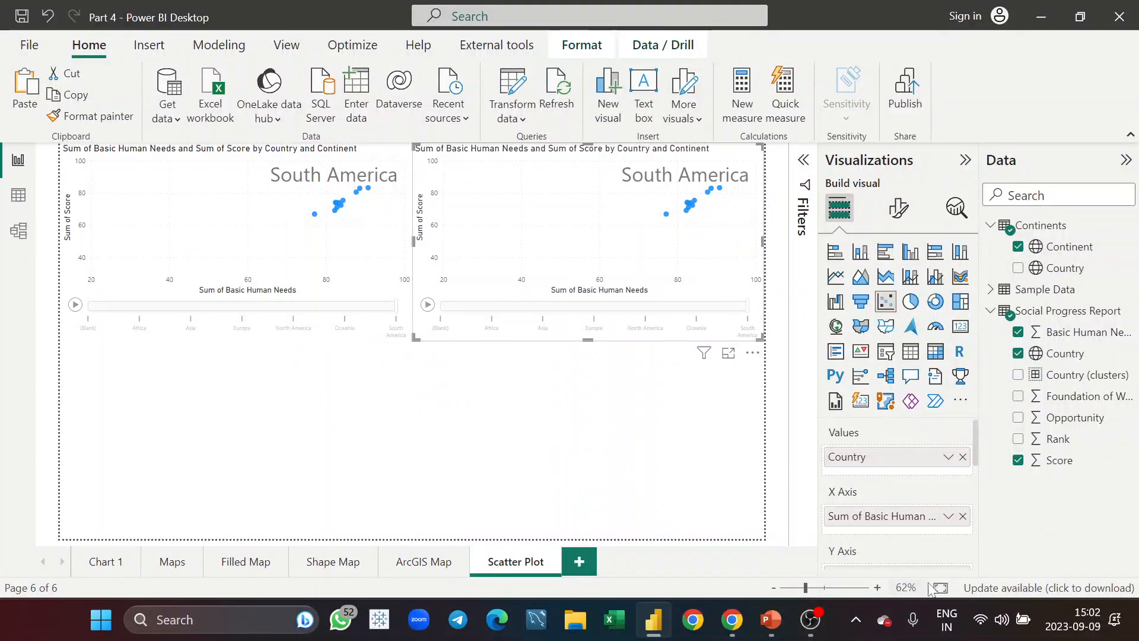
Remove the Continent field from the copied scatter chart's play axis.
scroll(916, 493, "down", 5)
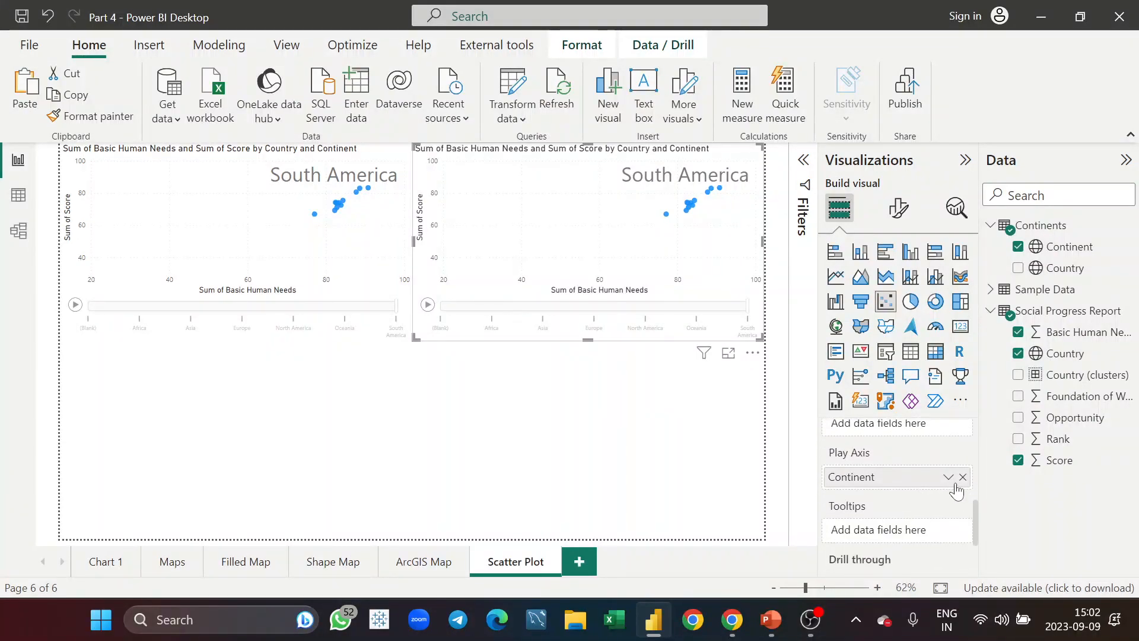
left_click(962, 477)
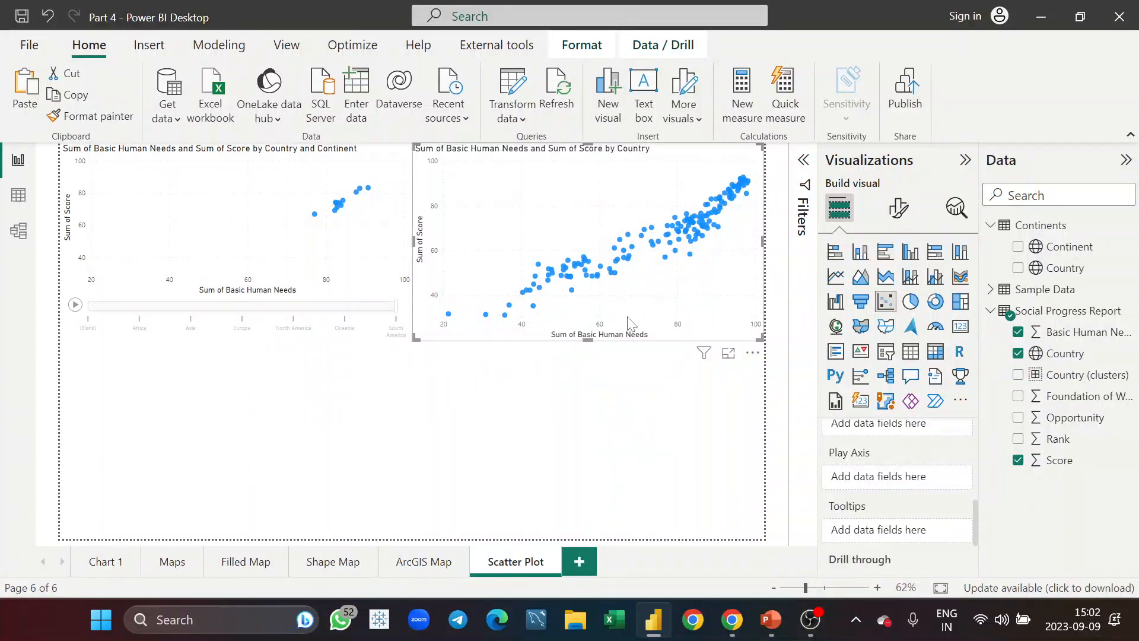
Try adding the Rank field to the copied scatter chart to size its bubbles, and remove it again.
scroll(880, 478, "up", 3)
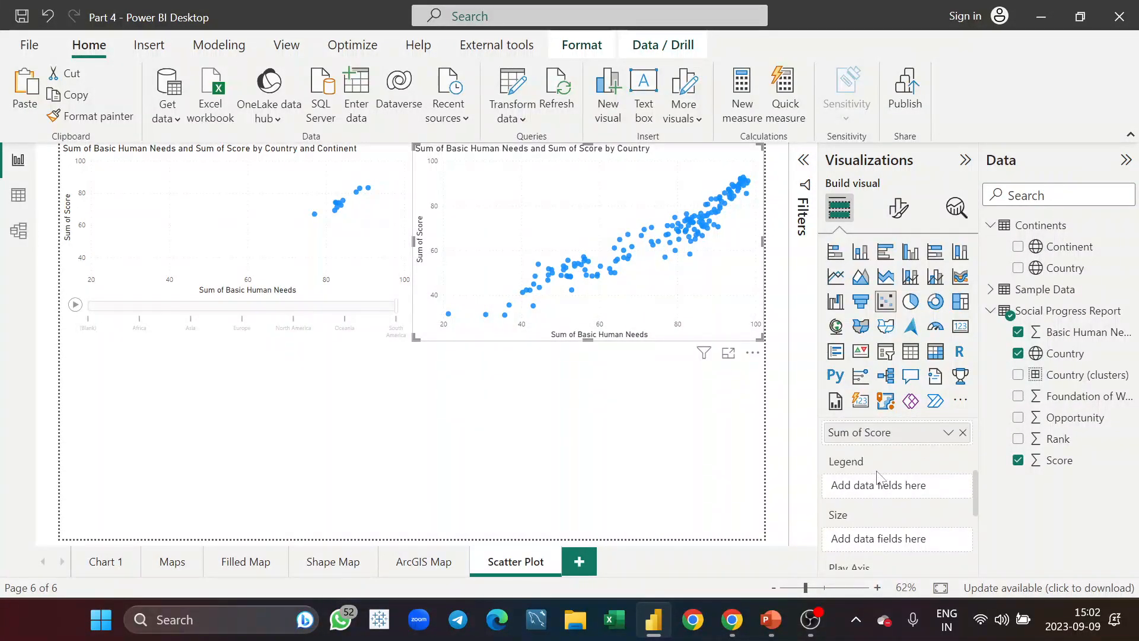
scroll(880, 478, "up", 1)
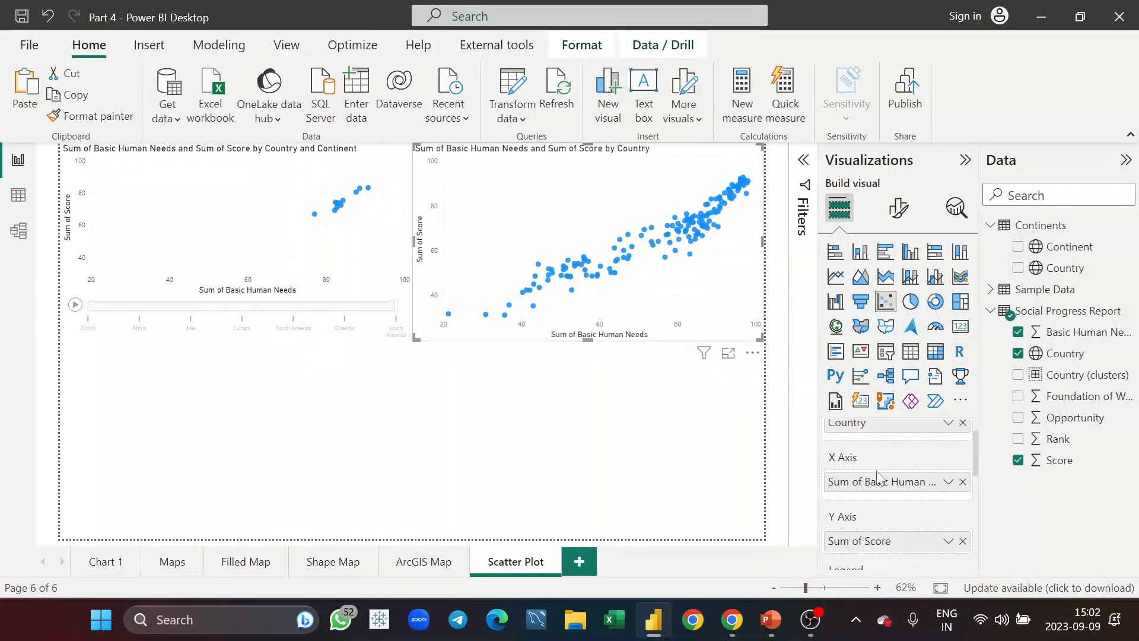
scroll(877, 475, "down", 1)
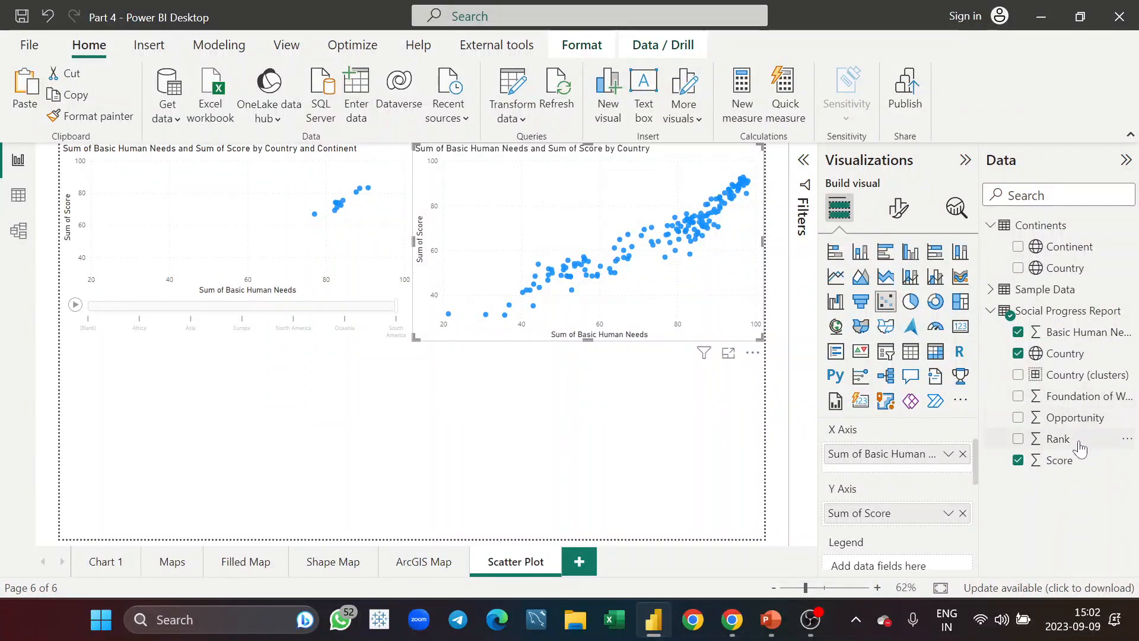
left_click_drag(1079, 451, 638, 301)
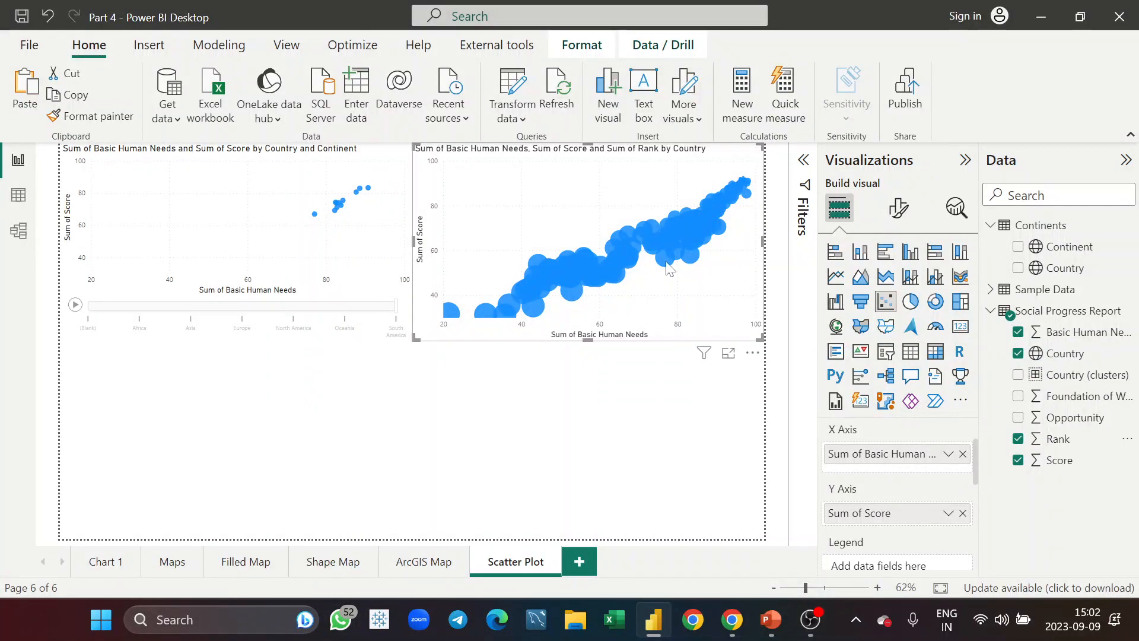
mouse_move(669, 269)
left_click(1018, 440)
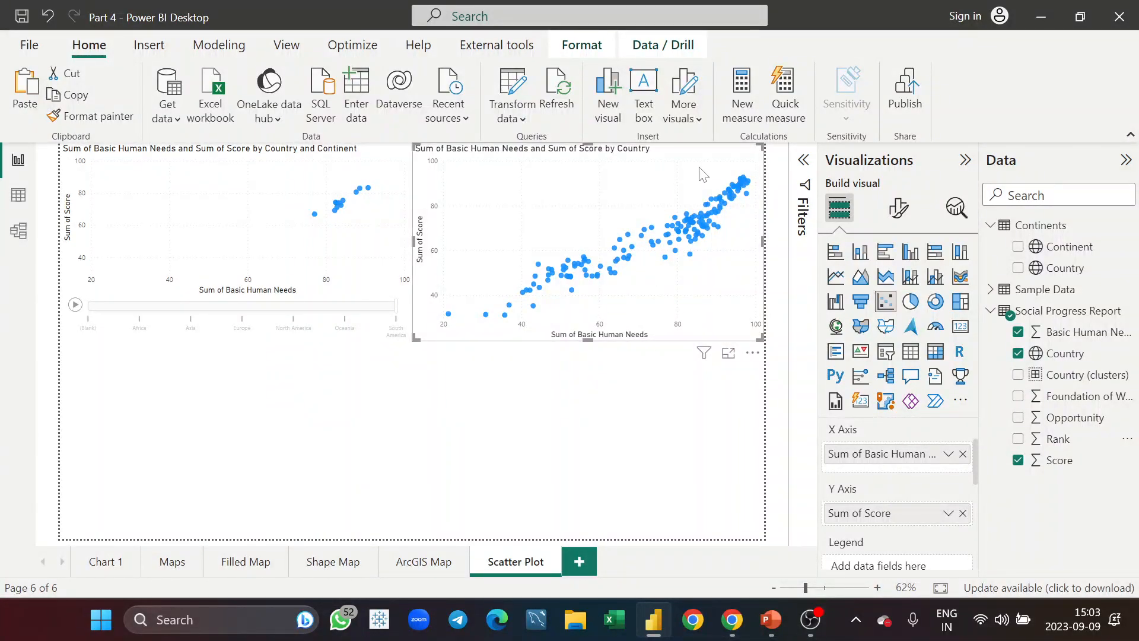
Try square and diamond marker shapes on the copied scatter chart and set the marker type back to circle.
left_click(910, 221)
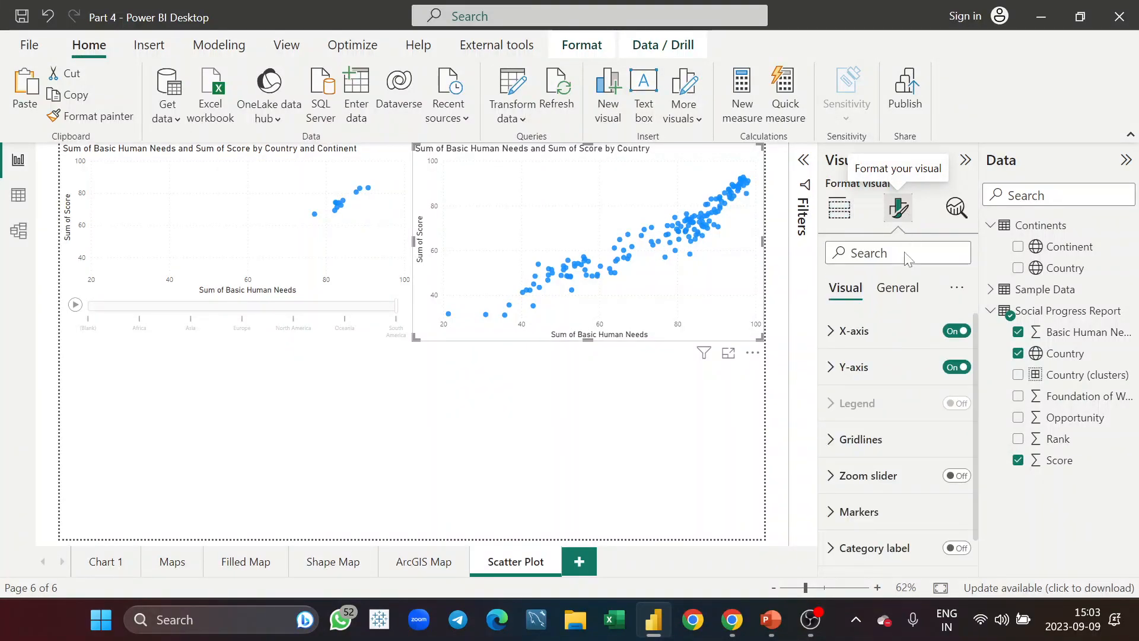
scroll(884, 448, "down", 1)
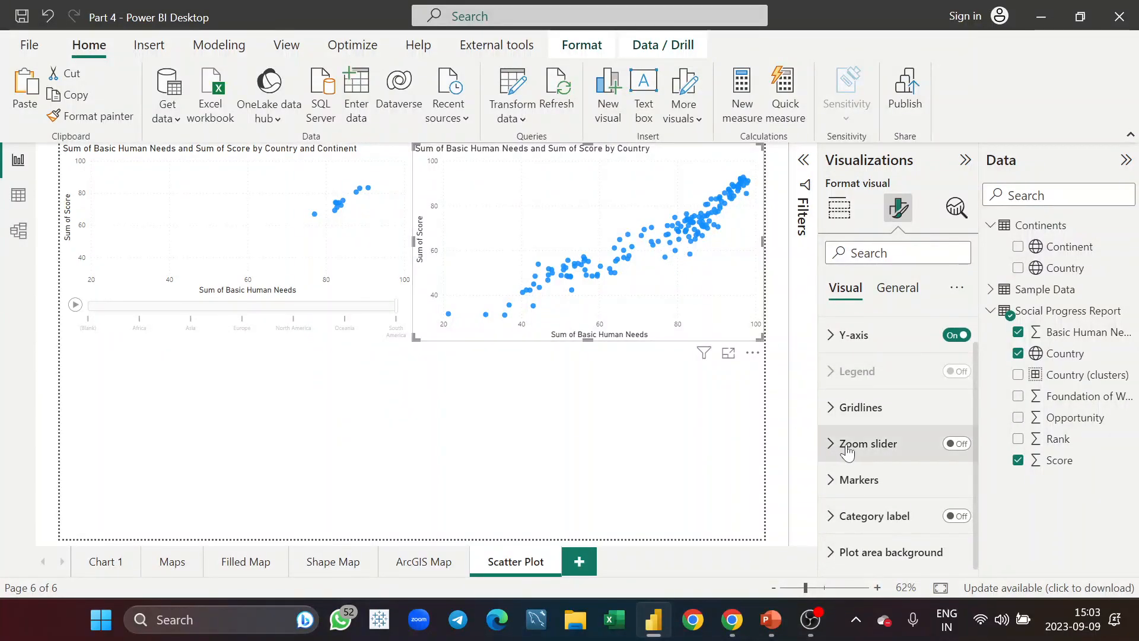
left_click(851, 484)
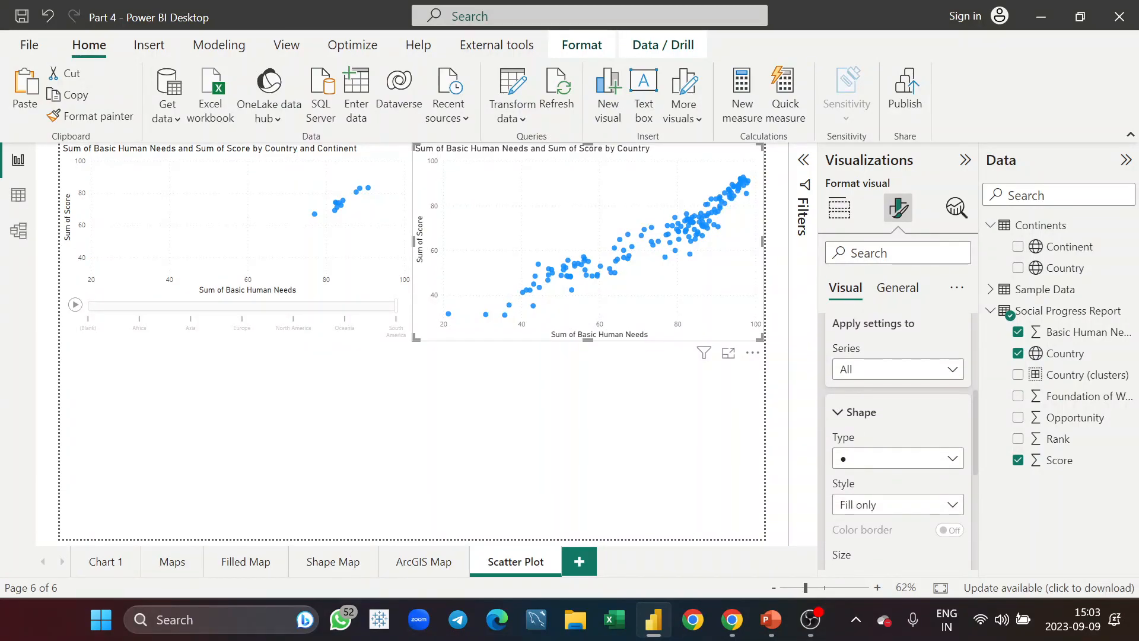
scroll(855, 481, "down", 1)
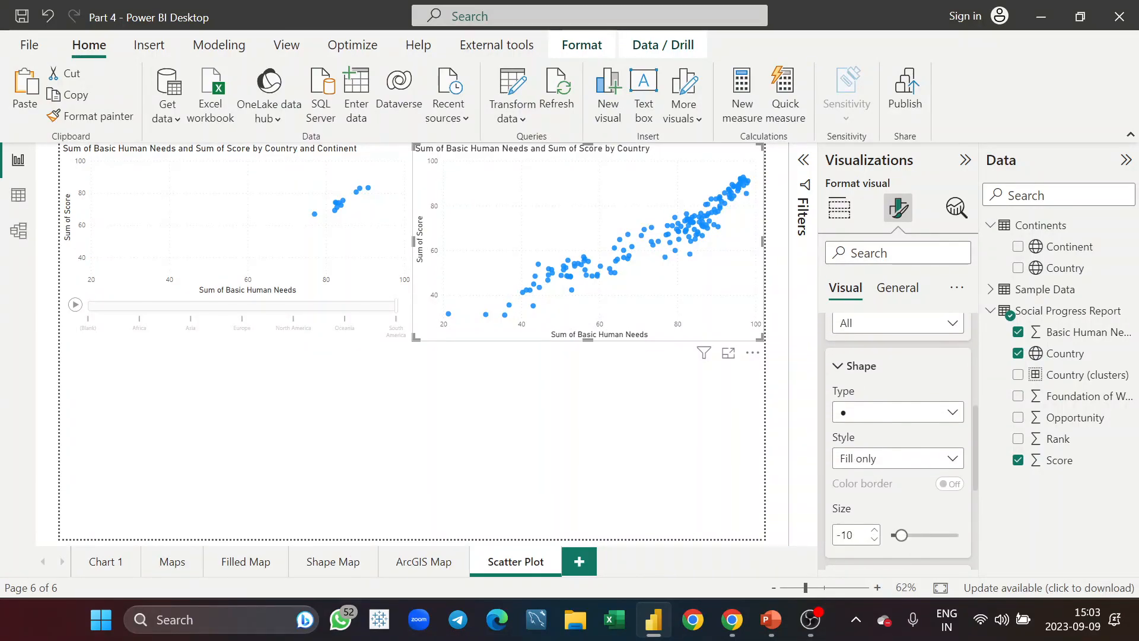
left_click(953, 409)
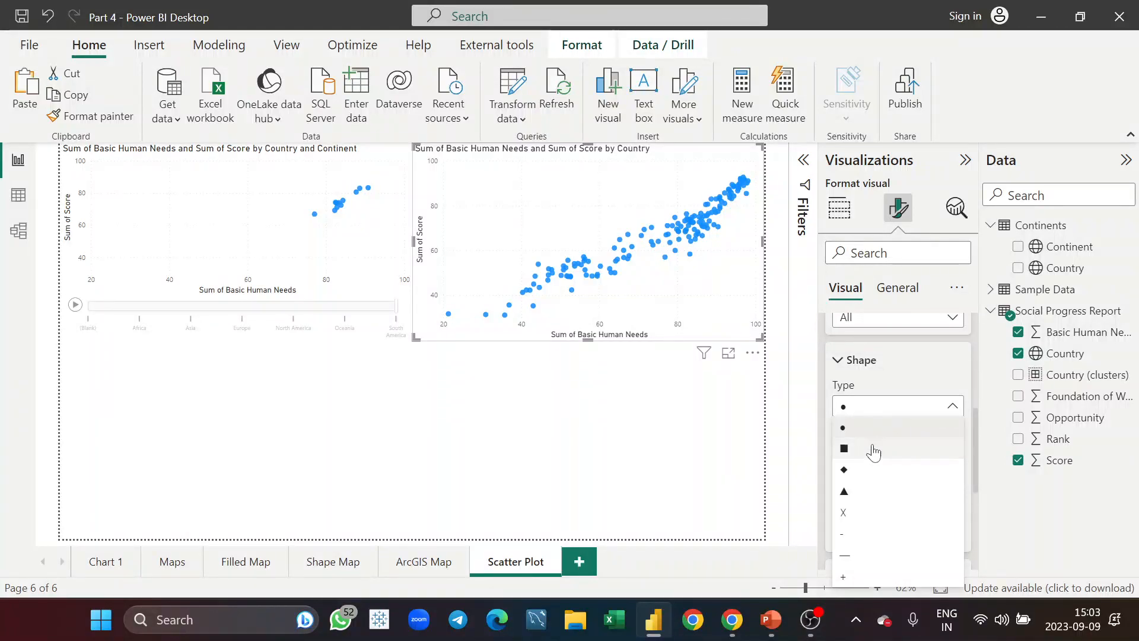
left_click(862, 456)
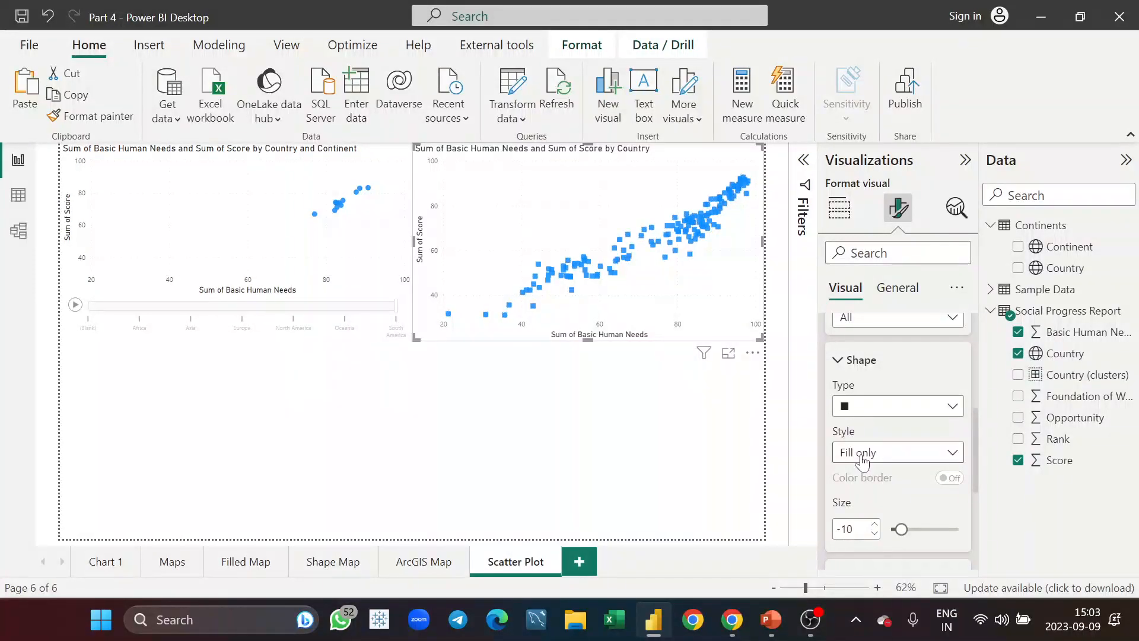
left_click(905, 410)
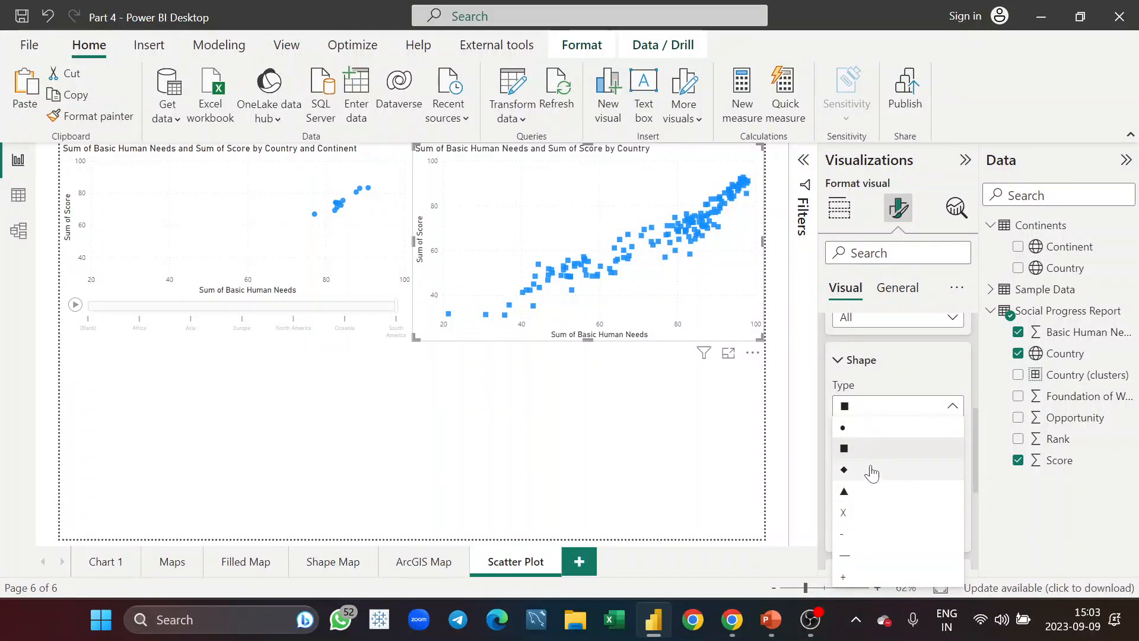
left_click(872, 471)
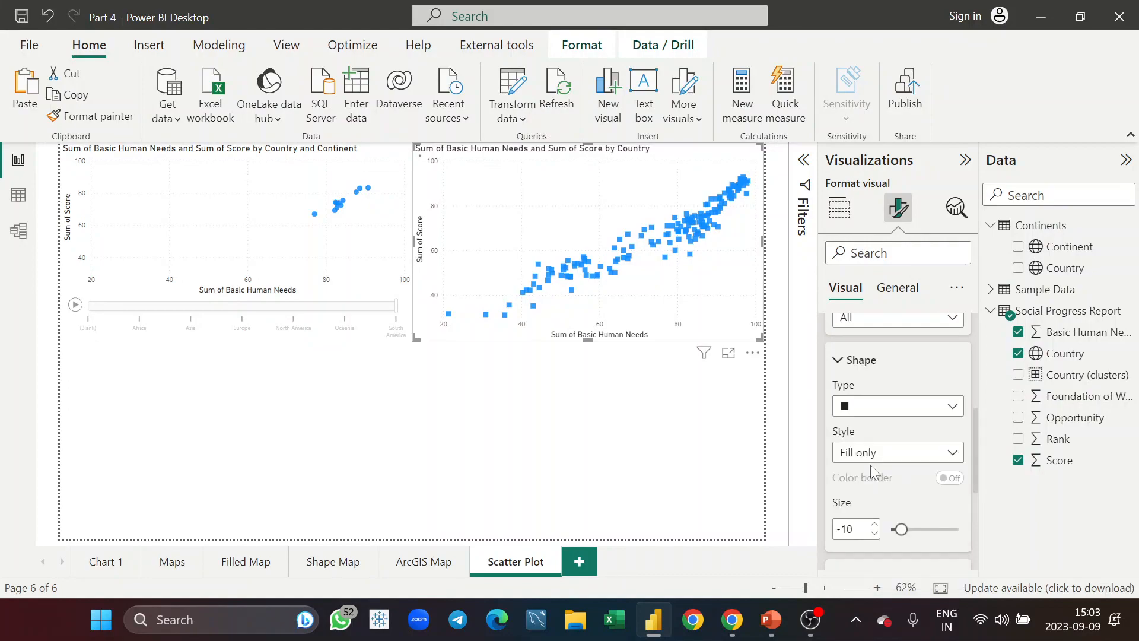
left_click(926, 410)
left_click(876, 432)
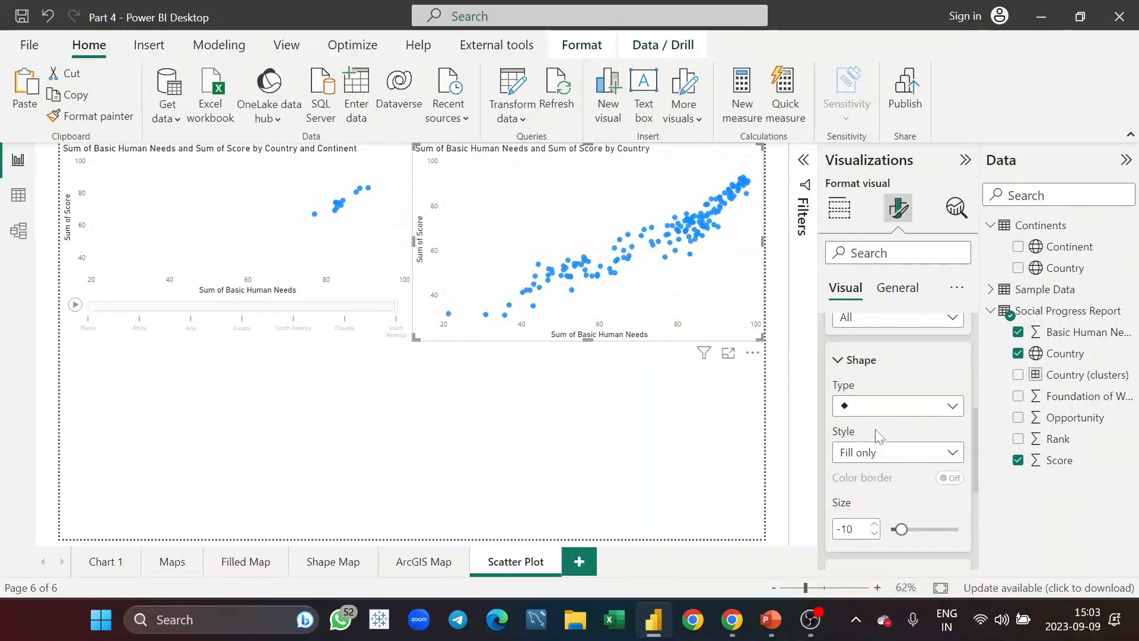
Examine the copied scatter chart's formatting options for marker colour, X-axis and Y-axis range and title.
scroll(875, 430, "down", 3)
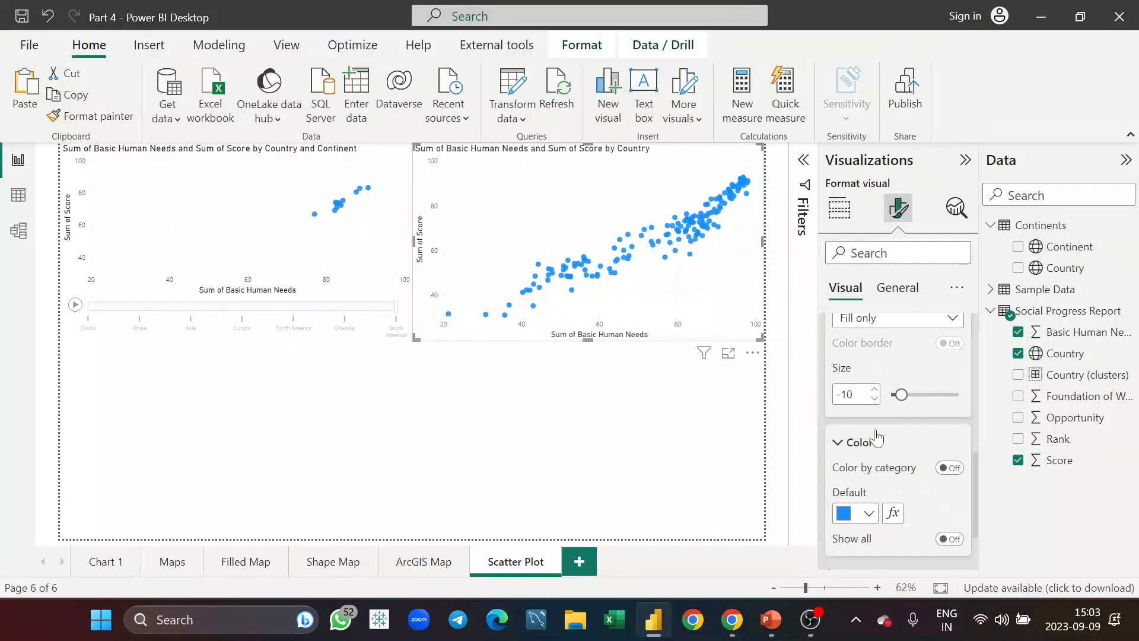
scroll(877, 432, "down", 1)
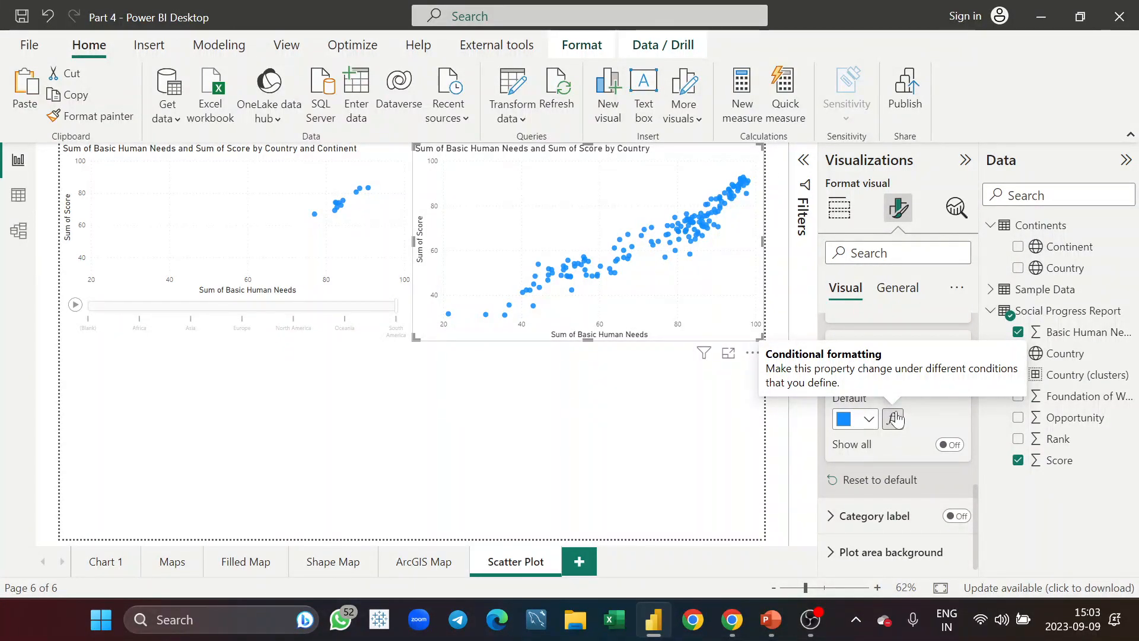
scroll(912, 417, "up", 5)
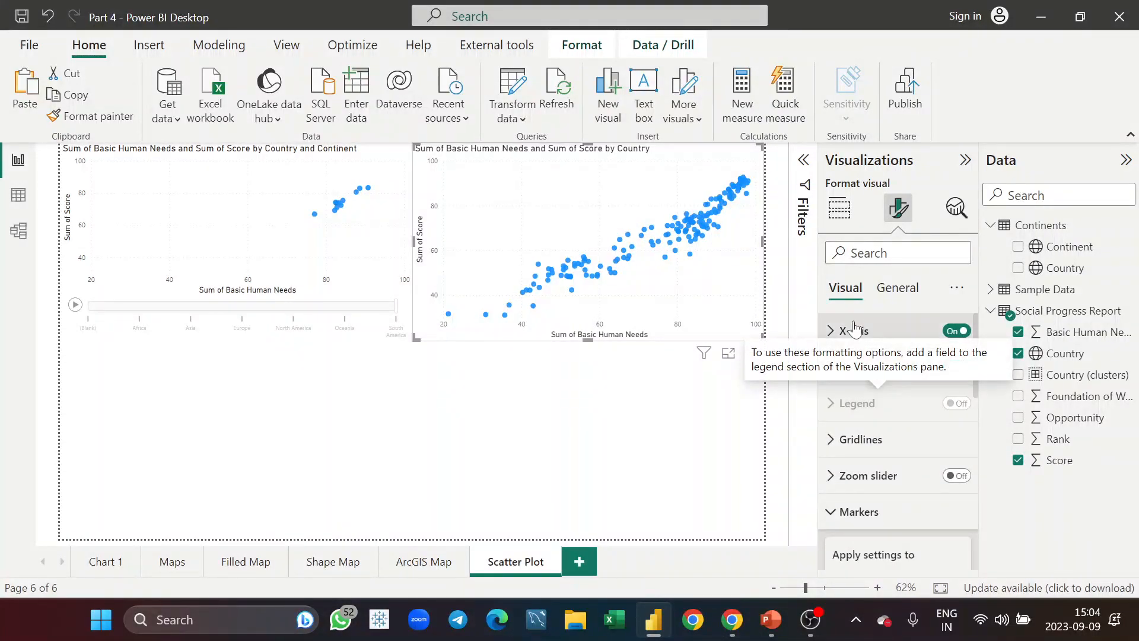
left_click(845, 332)
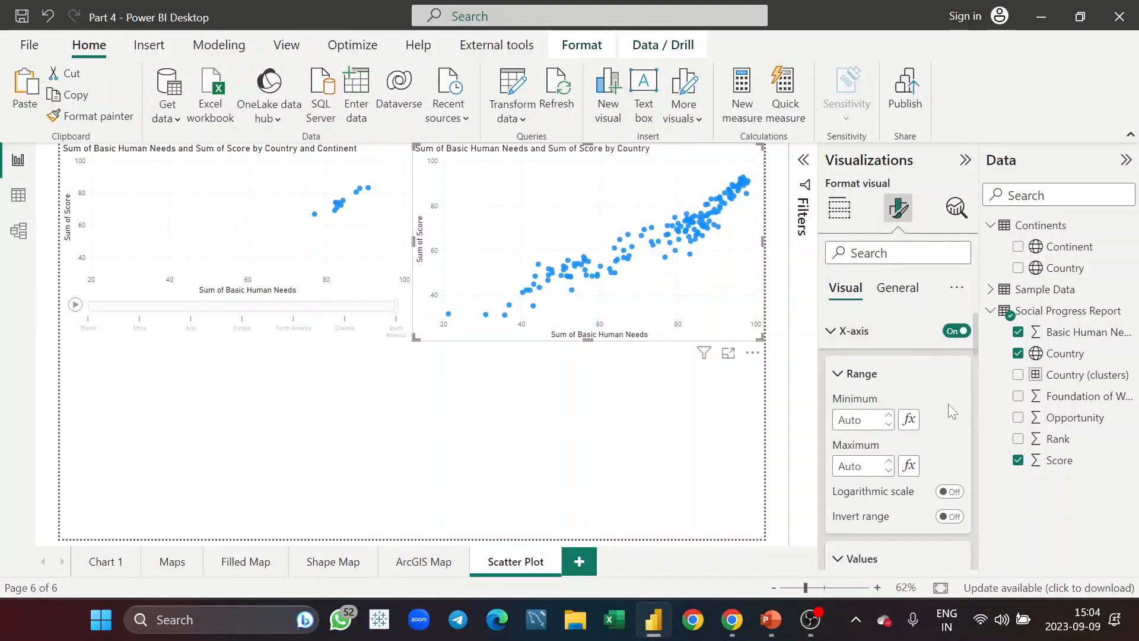
scroll(928, 440, "down", 3)
scroll(928, 440, "down", 8)
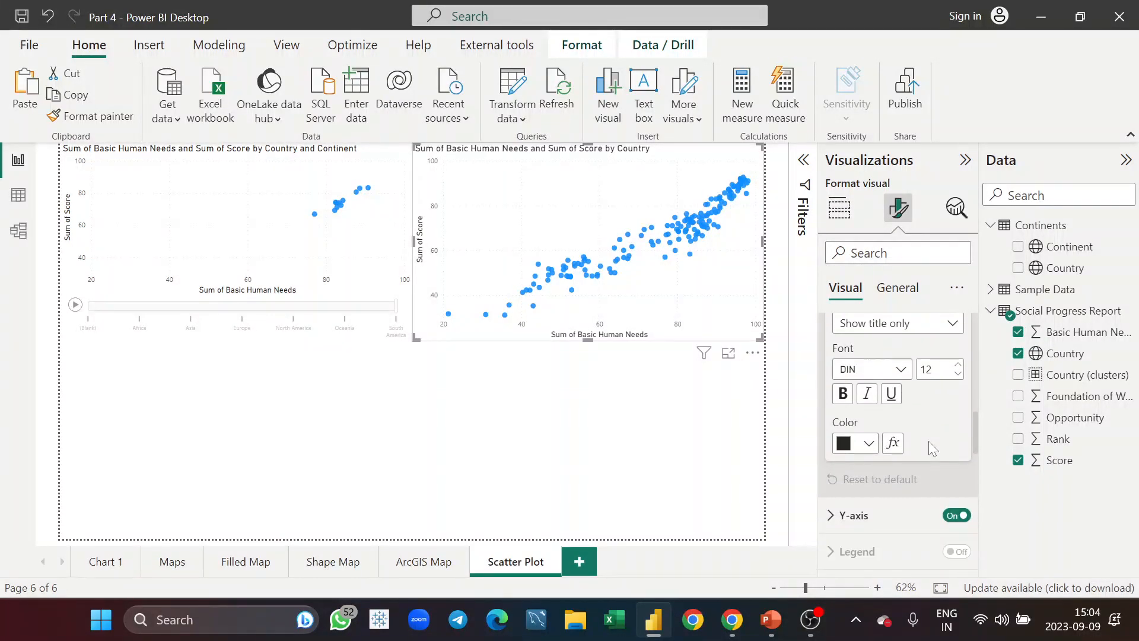
scroll(867, 359, "up", 2)
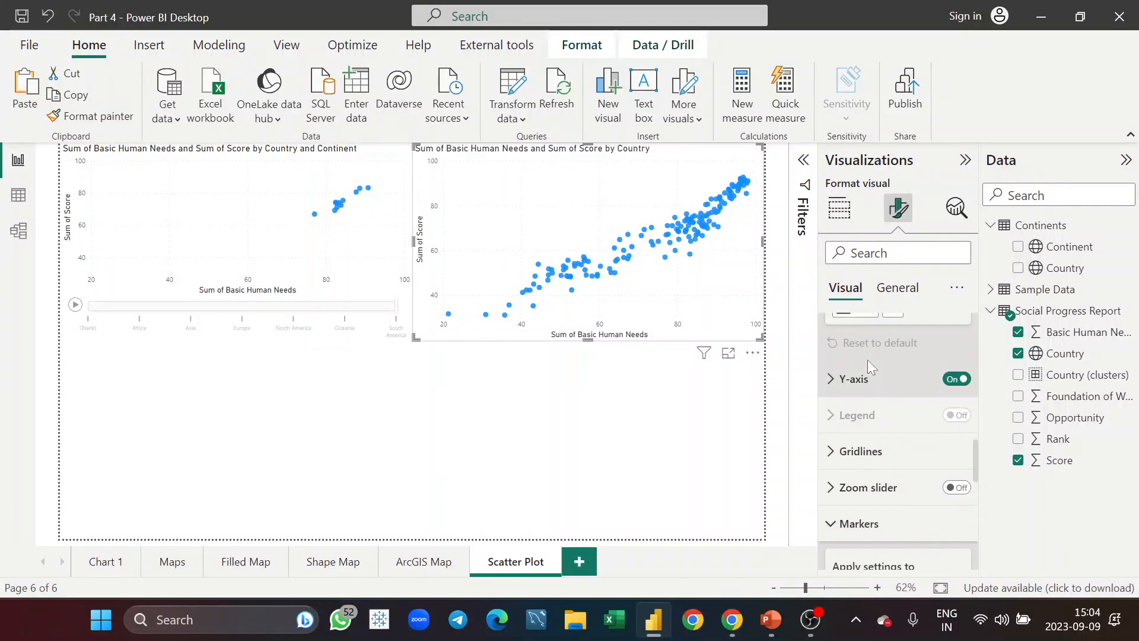
left_click(858, 396)
scroll(906, 448, "down", 1)
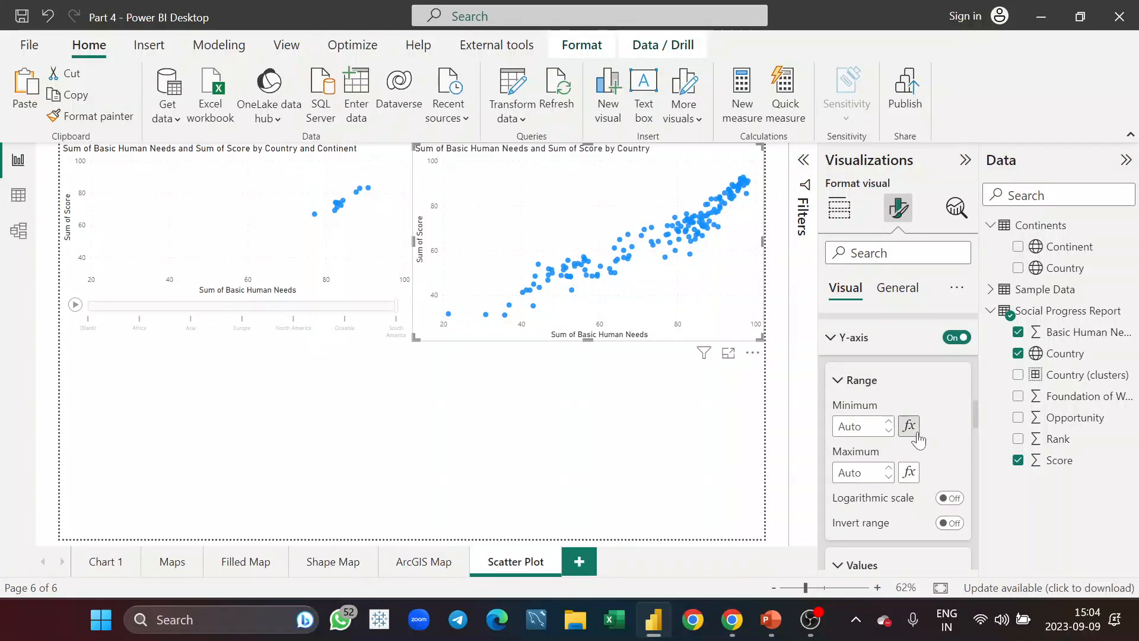
scroll(935, 446, "down", 5)
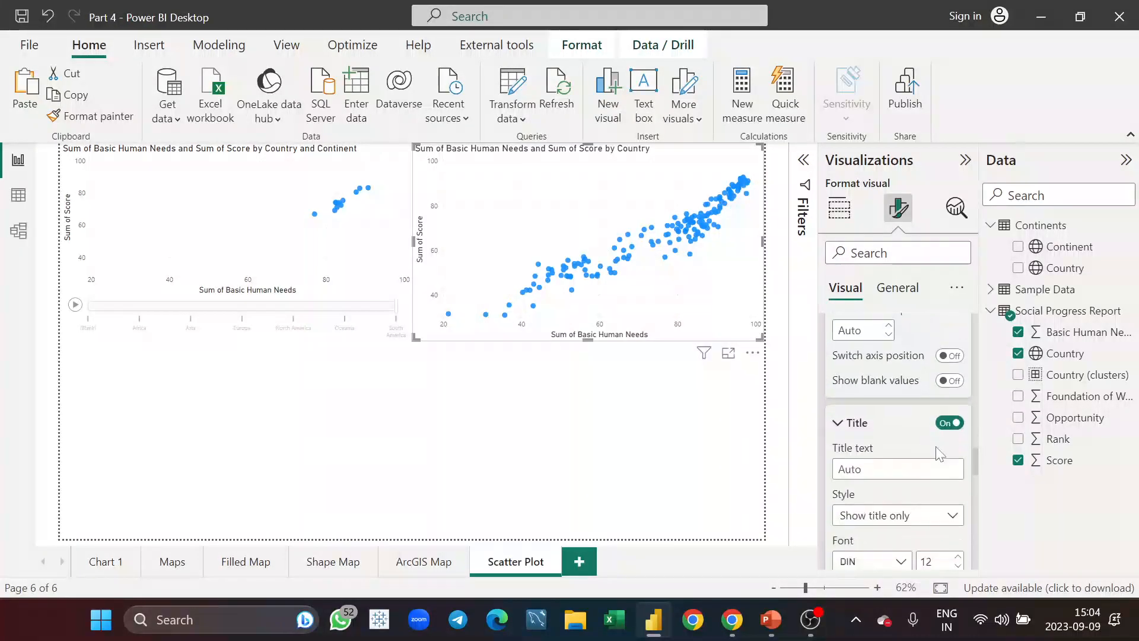
scroll(936, 449, "down", 7)
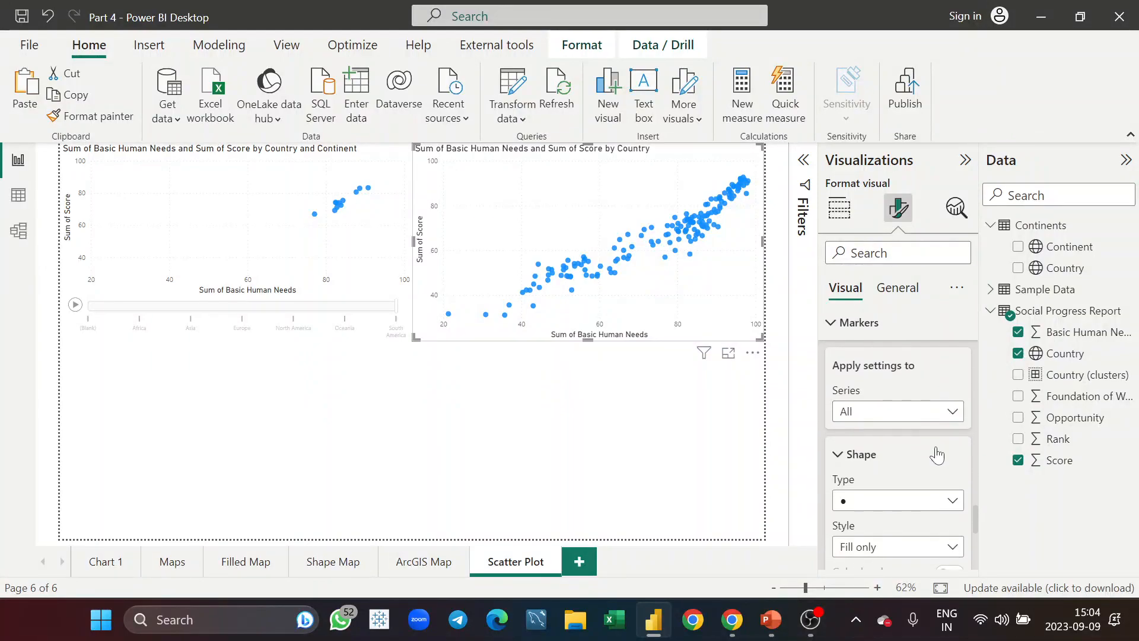
scroll(940, 454, "down", 3)
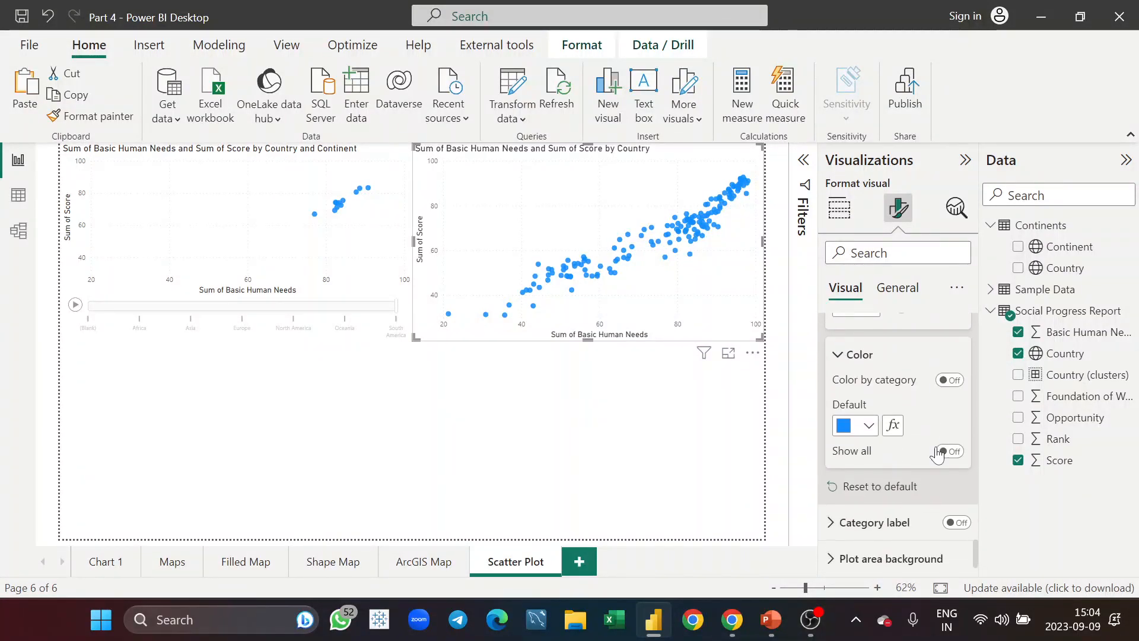
Set up conditional marker colour for the copied scatter chart with a Gradient format style based on the Rank field from Social Progress Report.
left_click(894, 432)
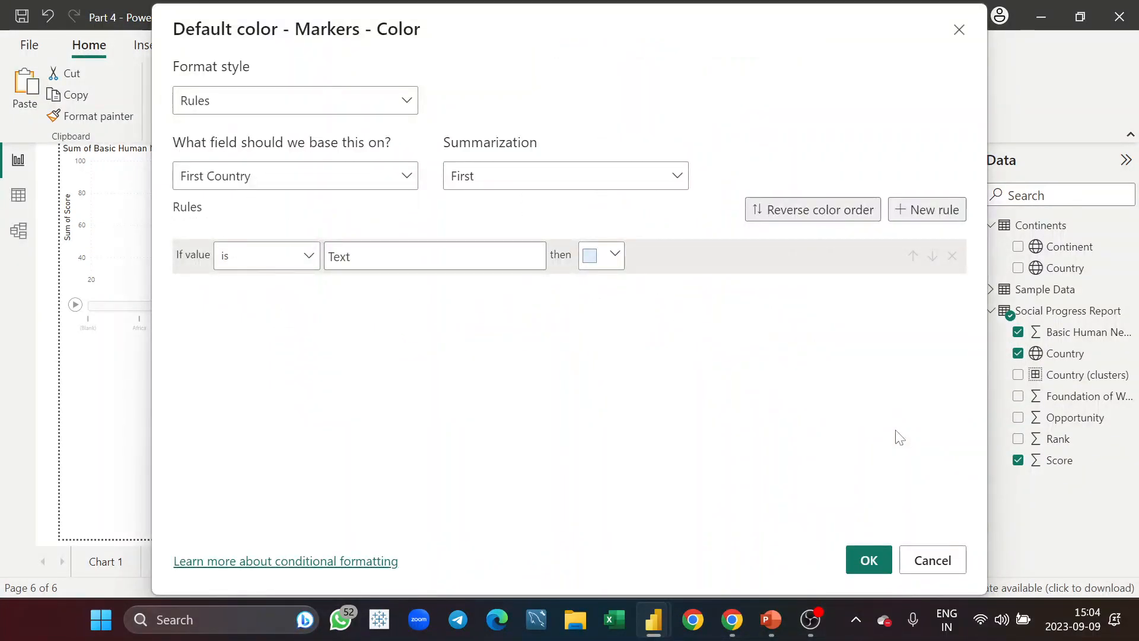
left_click(341, 111)
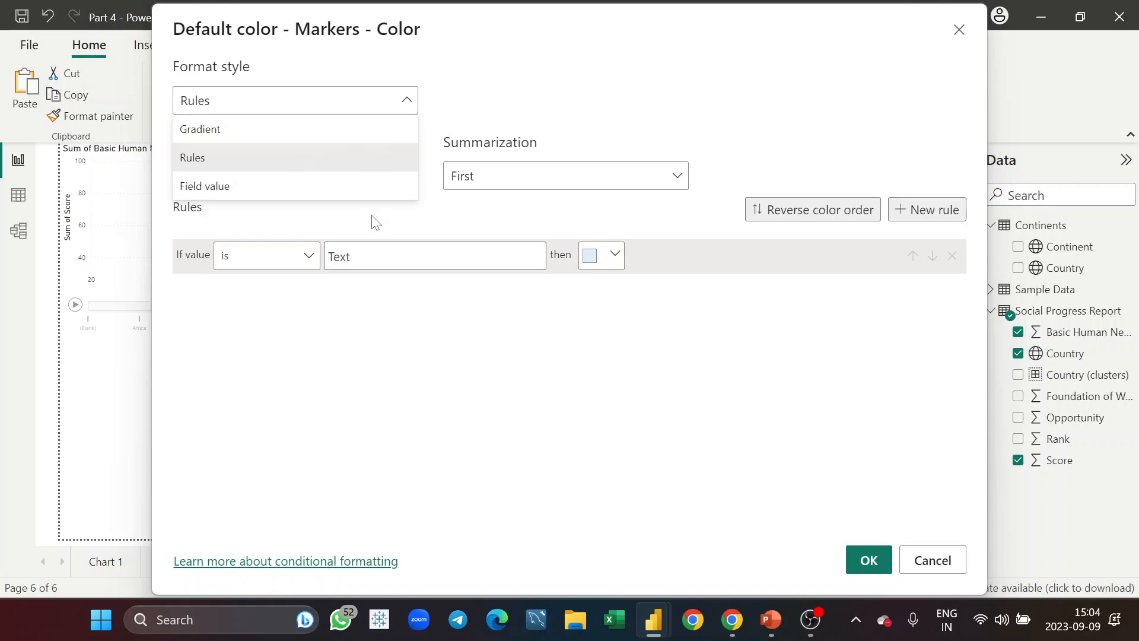
left_click(376, 132)
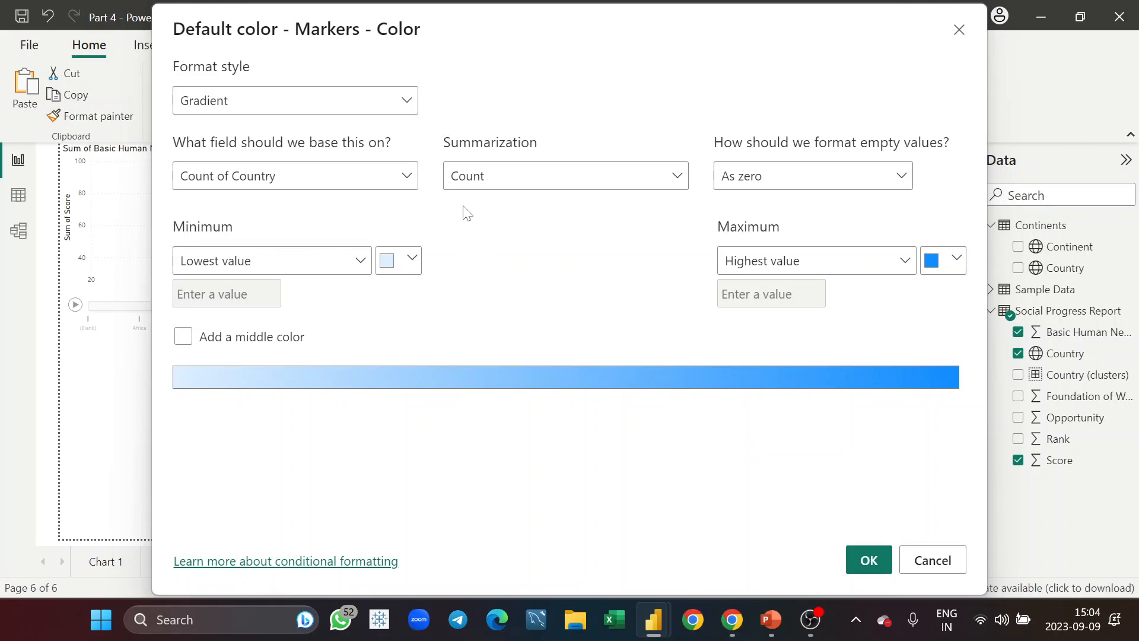
left_click(406, 178)
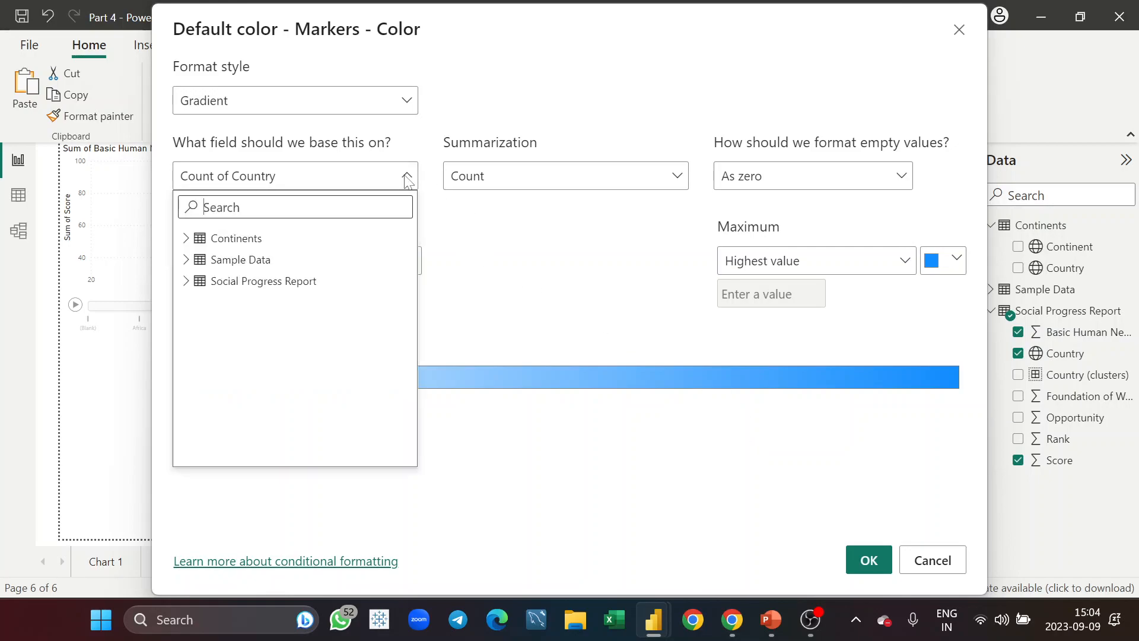
left_click(186, 283)
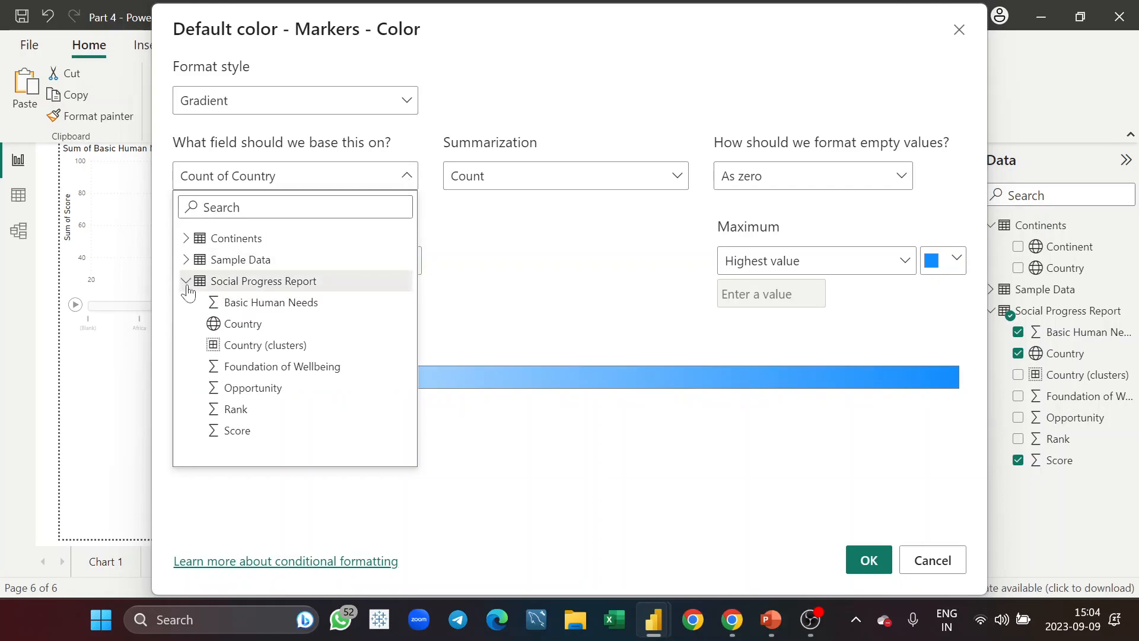
left_click(247, 412)
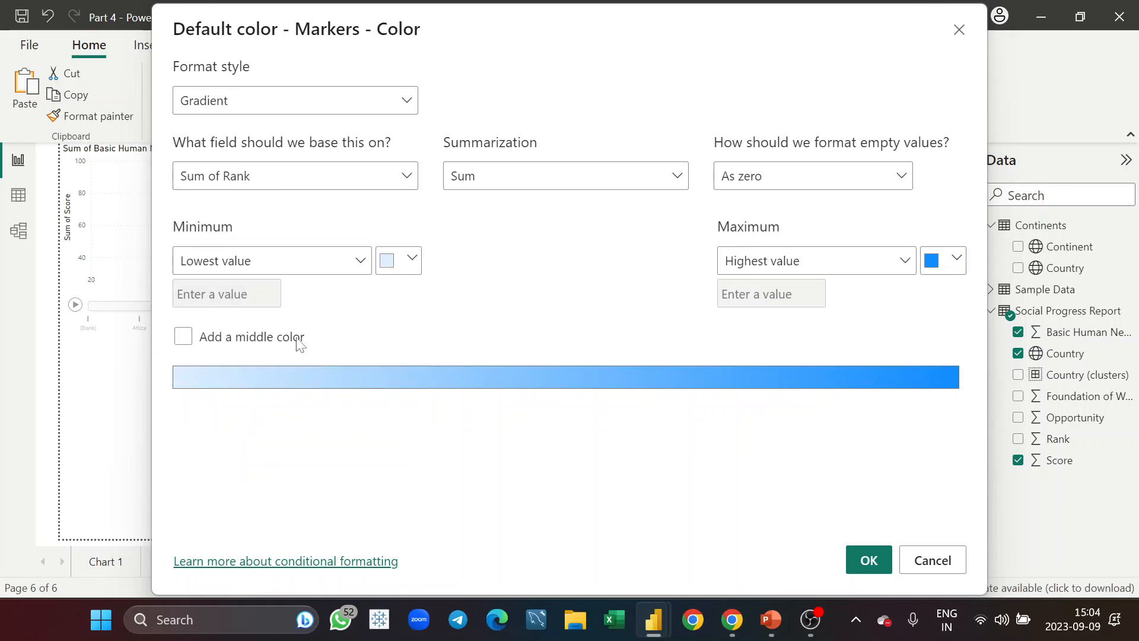
Keep the gradient's summarization as Sum and set empty values to Don't format.
left_click(576, 185)
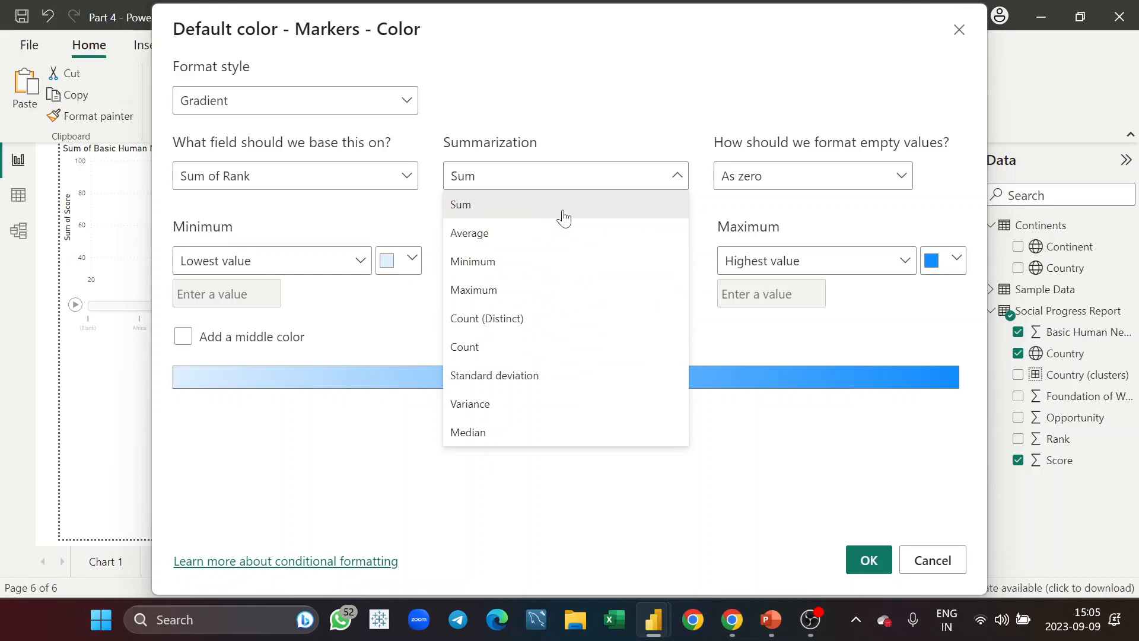
left_click(564, 204)
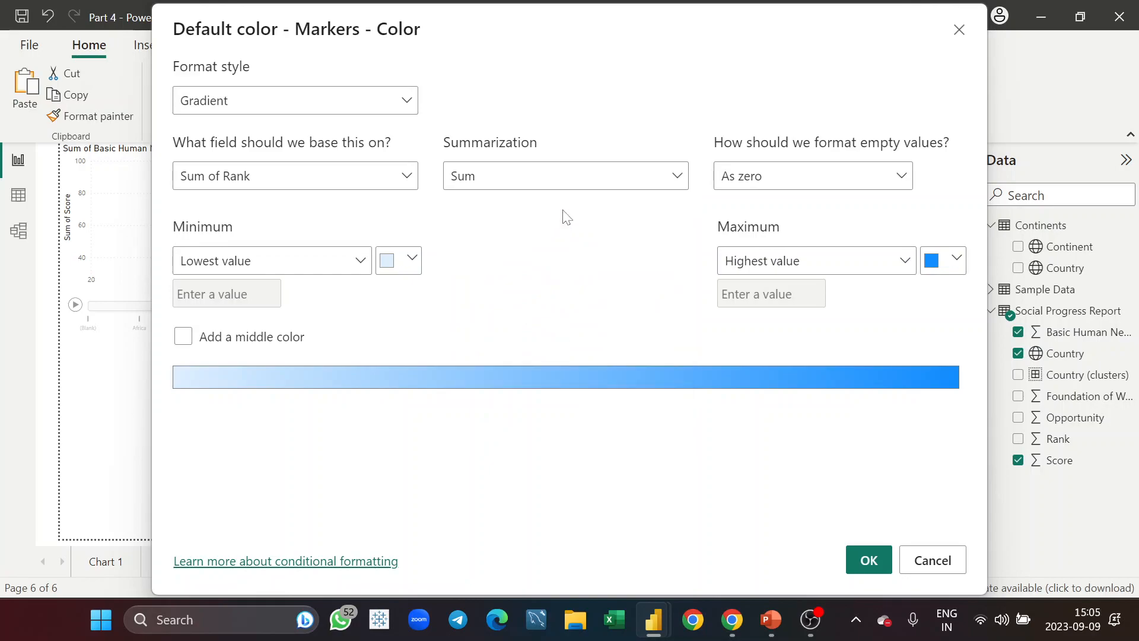
left_click(858, 186)
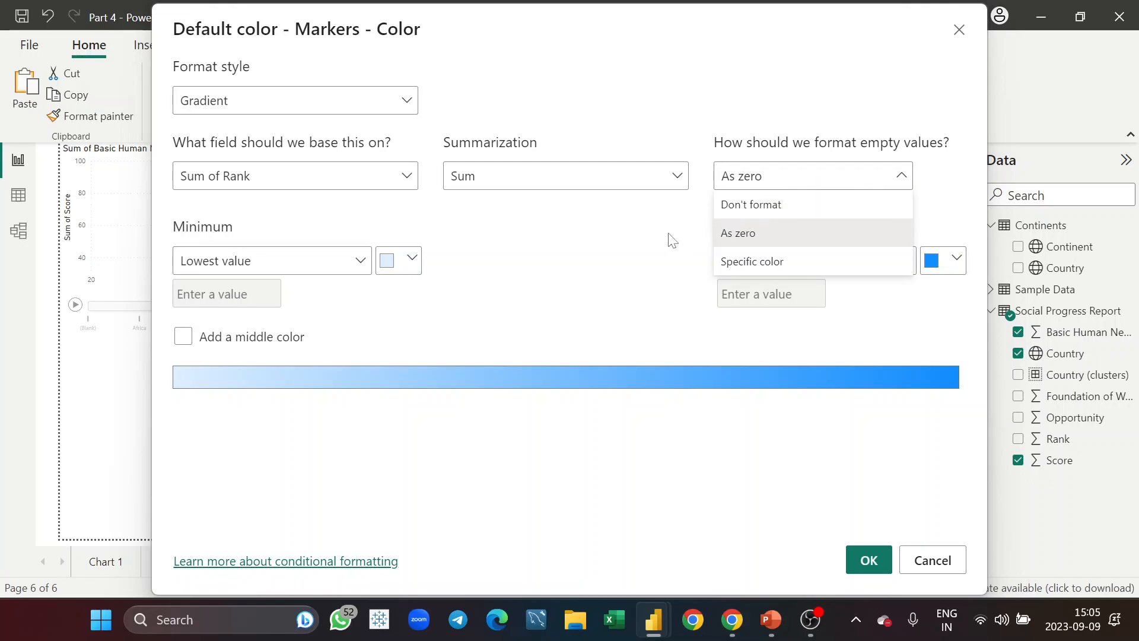
left_click(775, 206)
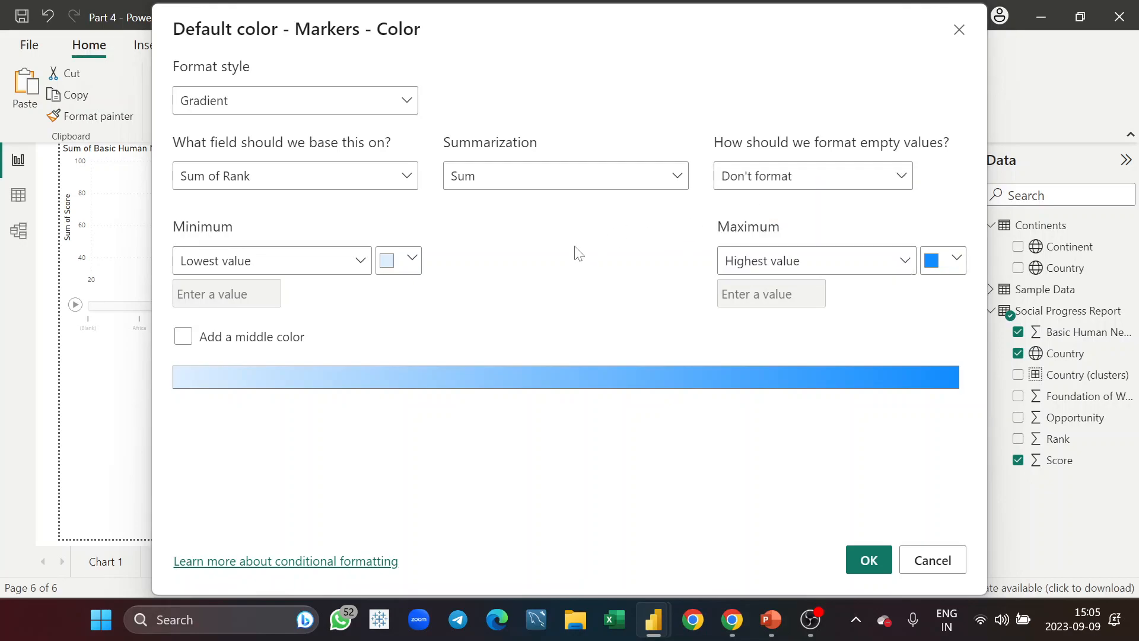
left_click(360, 268)
left_click(359, 268)
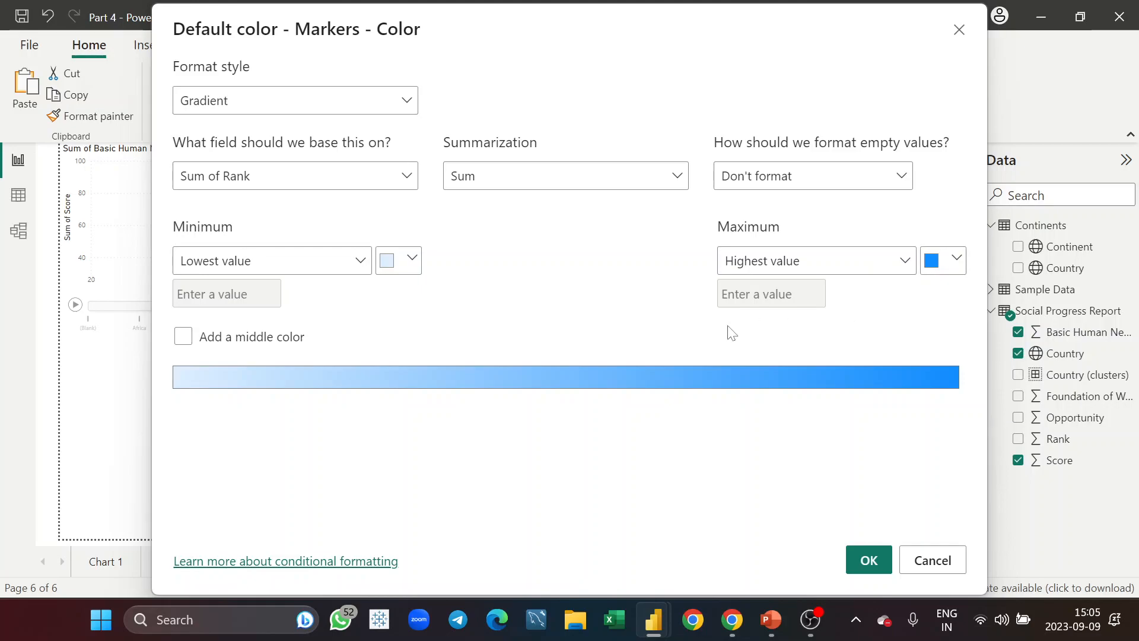
Set the gradient's minimum colour to a custom bright red.
left_click(414, 269)
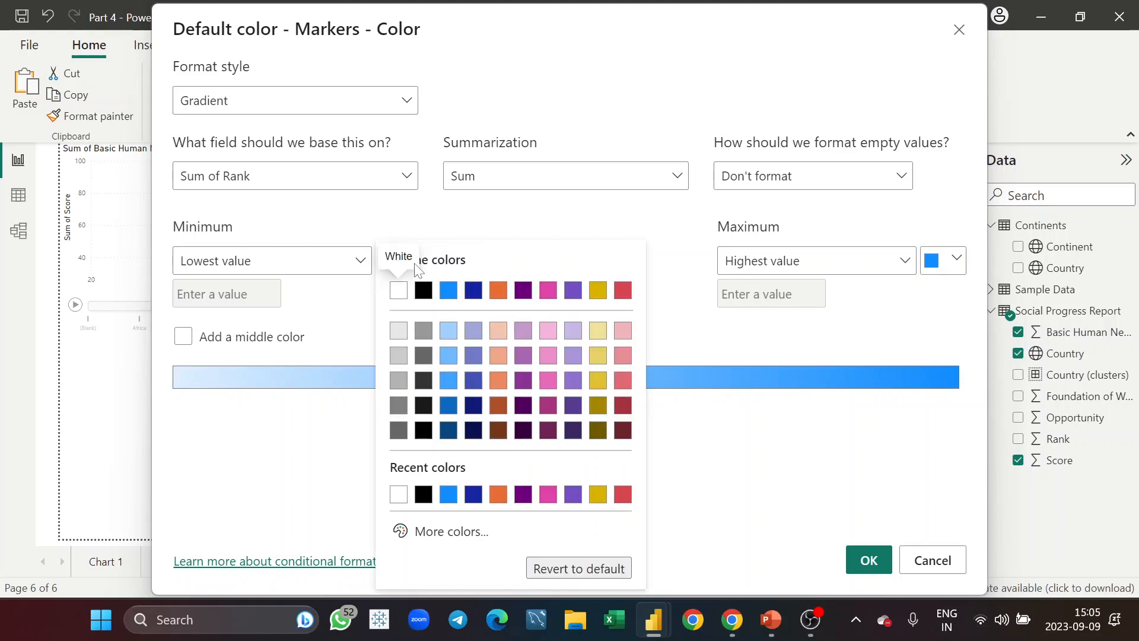
left_click(624, 291)
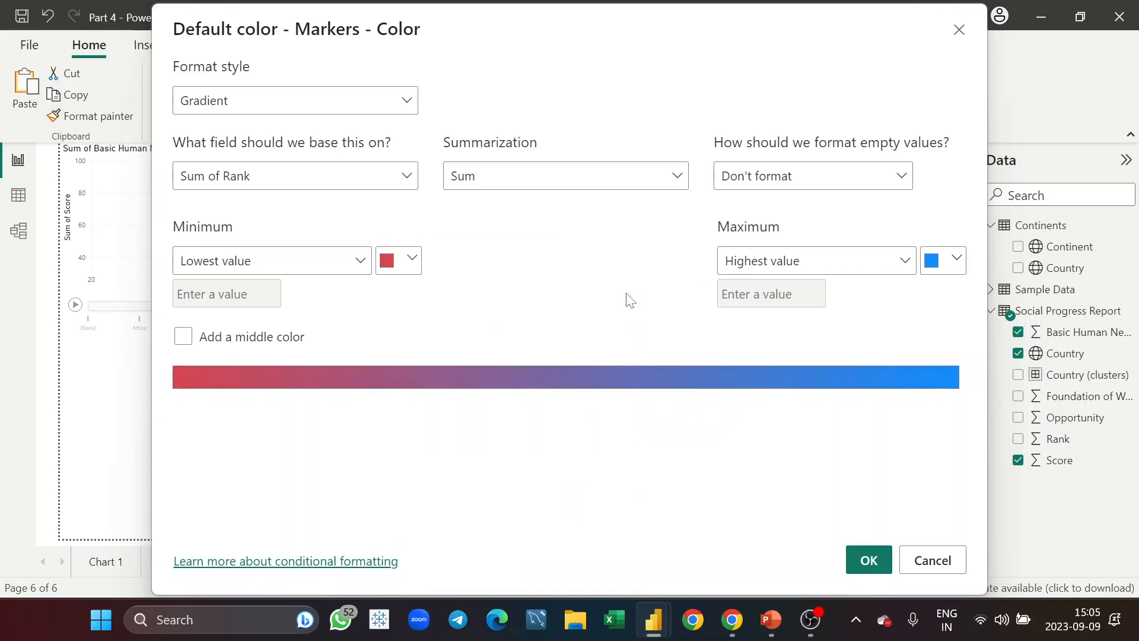
left_click(408, 269)
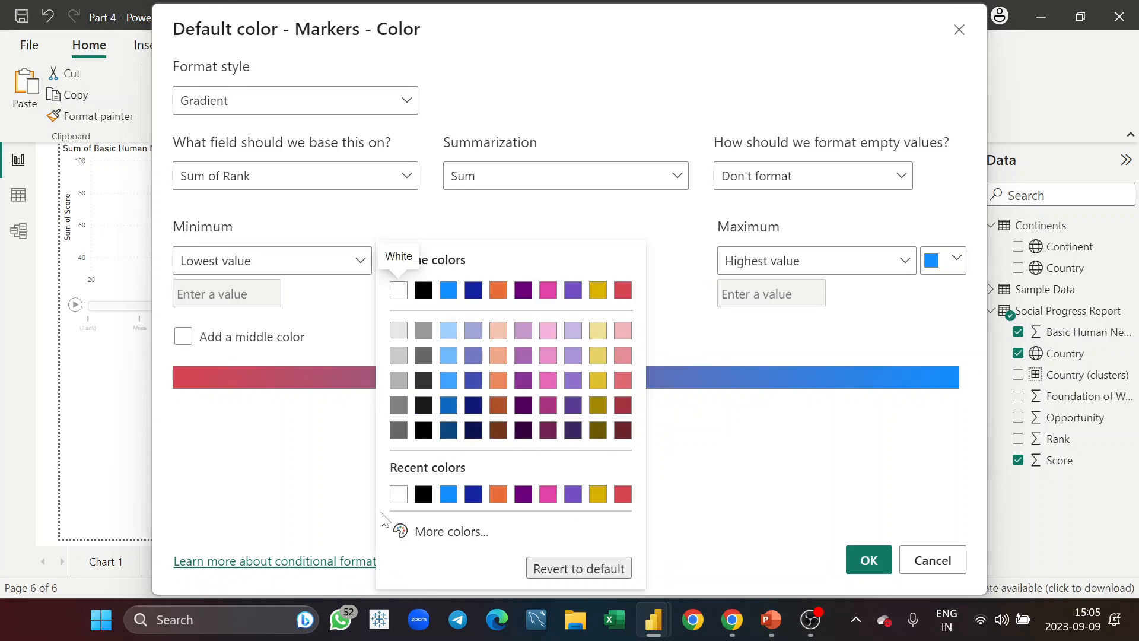
left_click(424, 534)
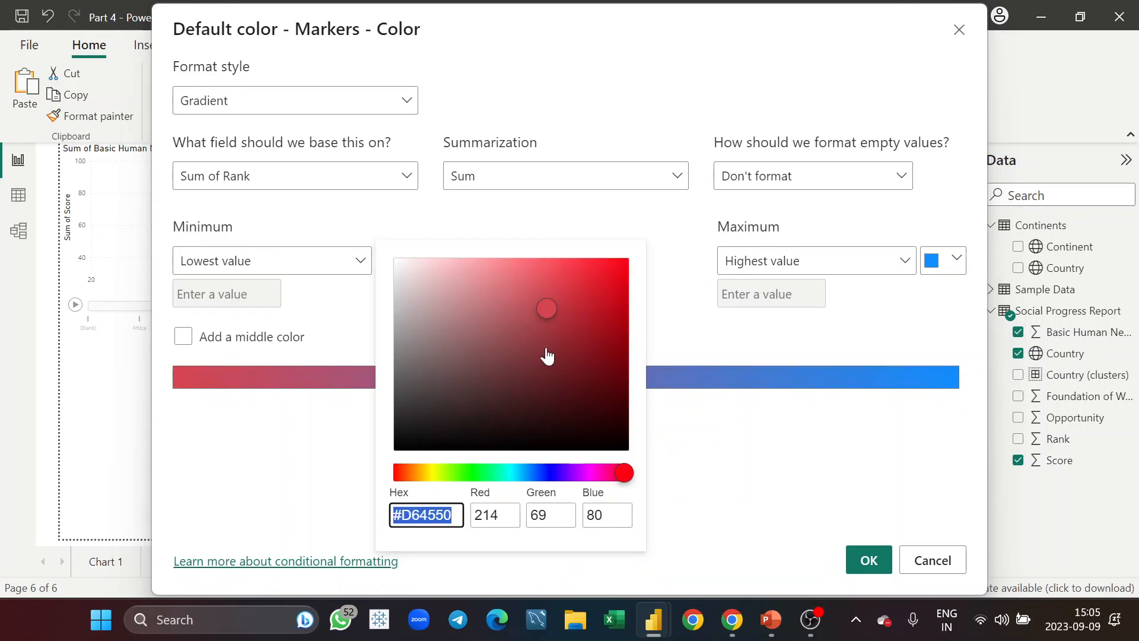
left_click_drag(551, 317, 627, 276)
left_click(795, 332)
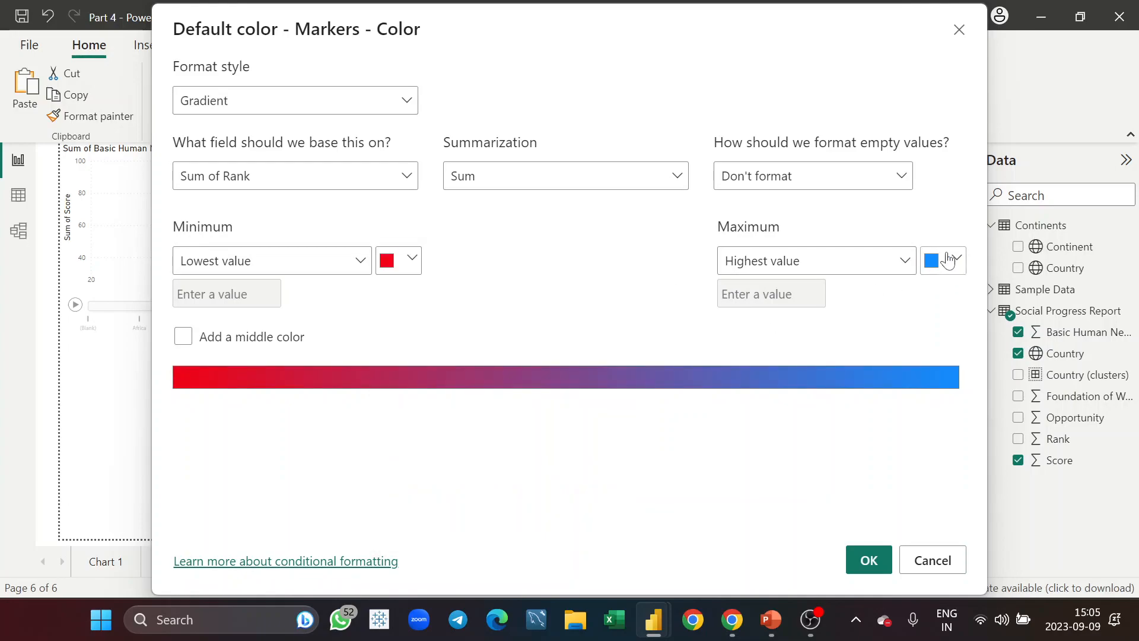
Set the gradient's maximum colour to a custom bright green, #32F806.
left_click(956, 259)
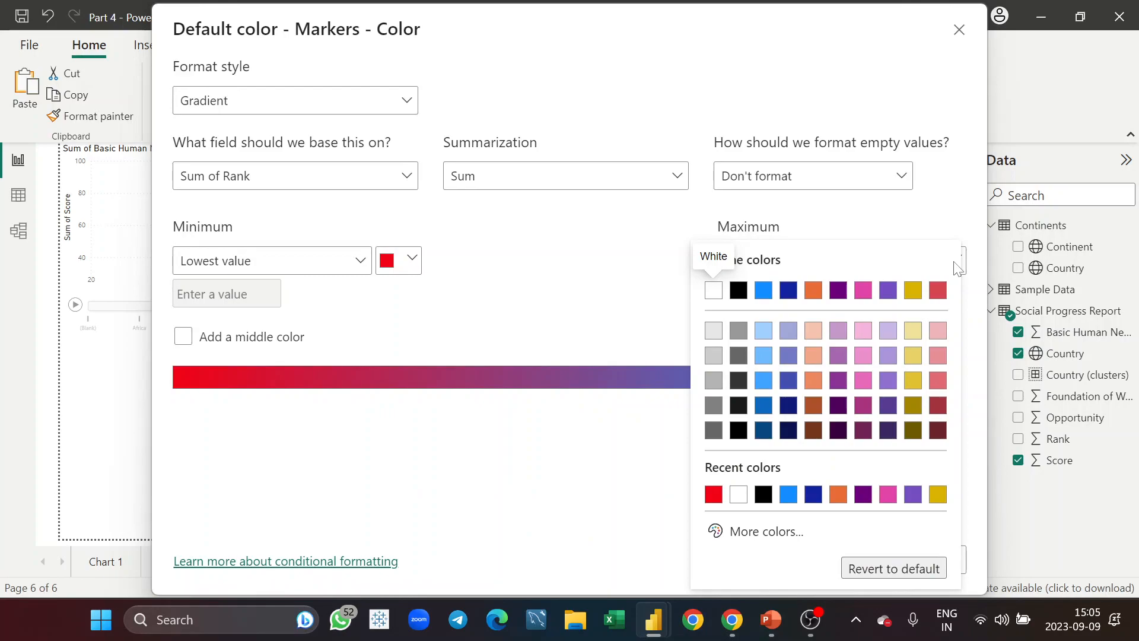
left_click(739, 531)
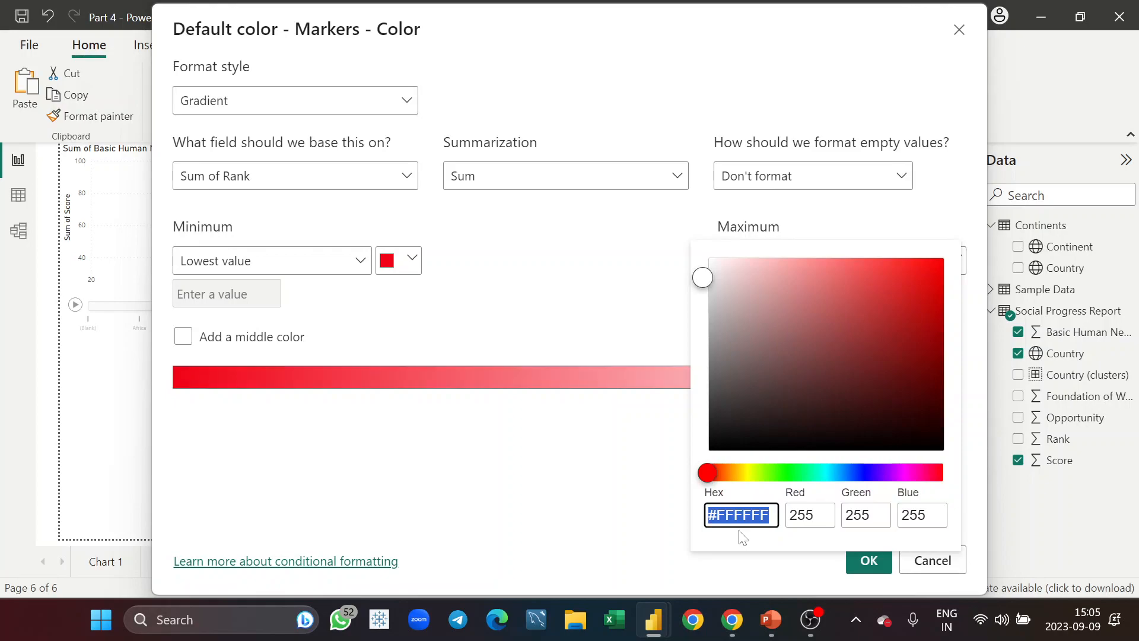
left_click(781, 469)
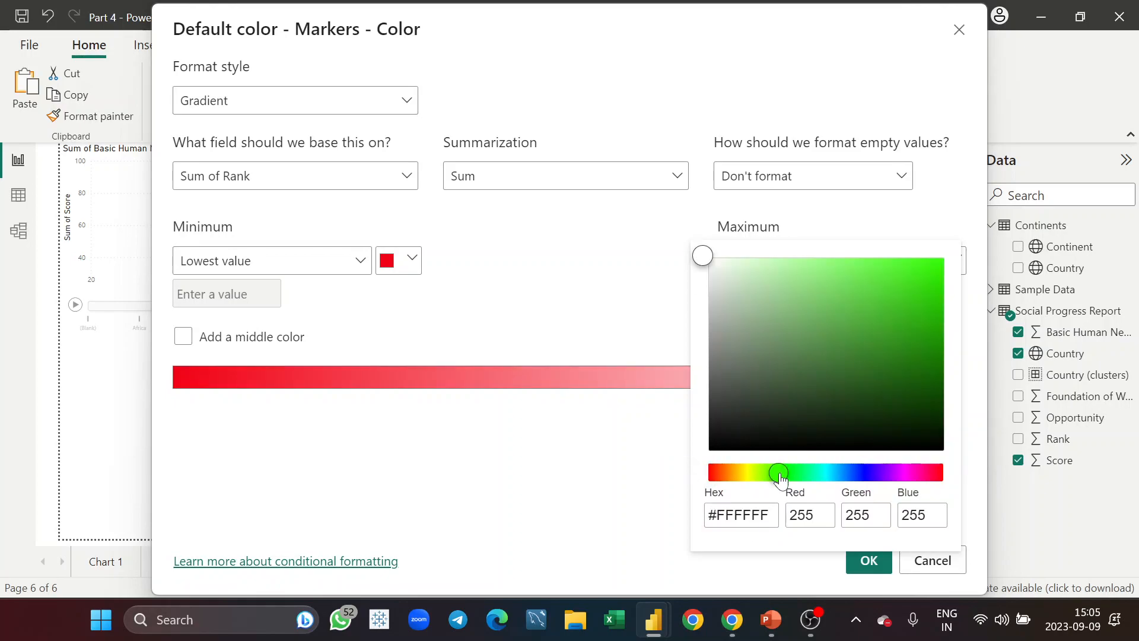
left_click(929, 270)
left_click(932, 262)
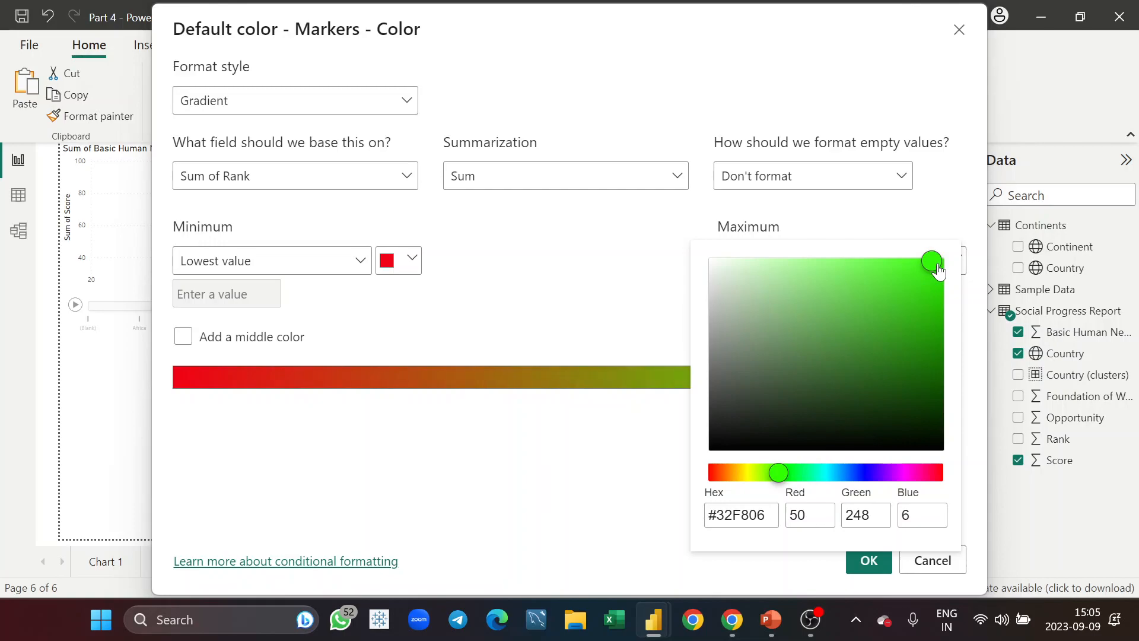
left_click(628, 444)
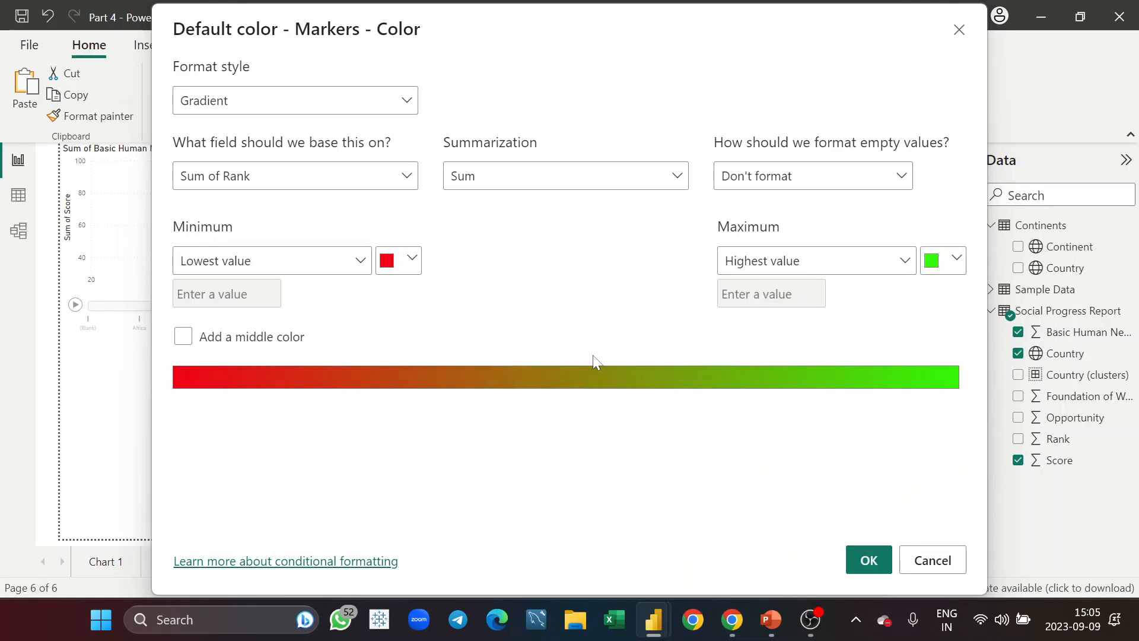
Add a light grey middle colour to the gradient and apply the conditional colouring to the markers.
left_click(183, 337)
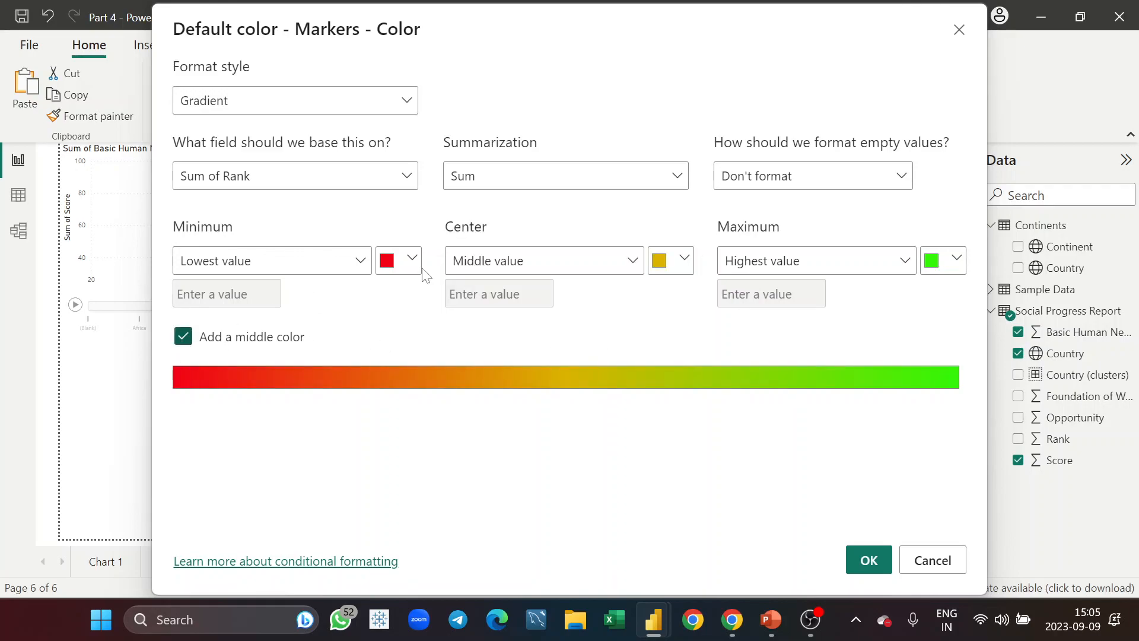
left_click(686, 268)
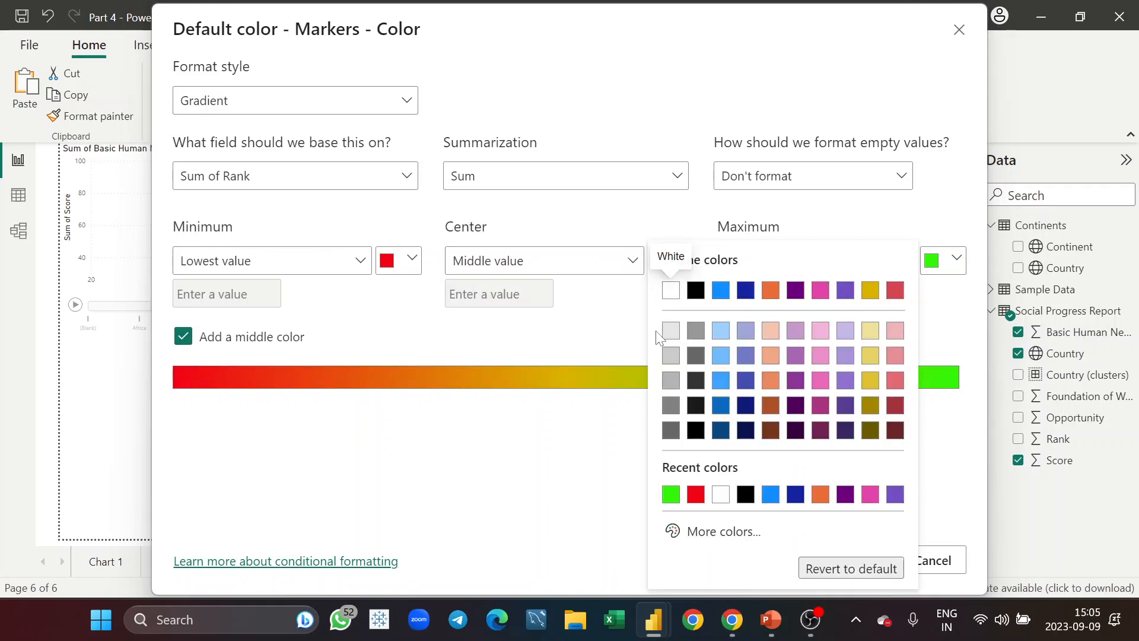
left_click(673, 332)
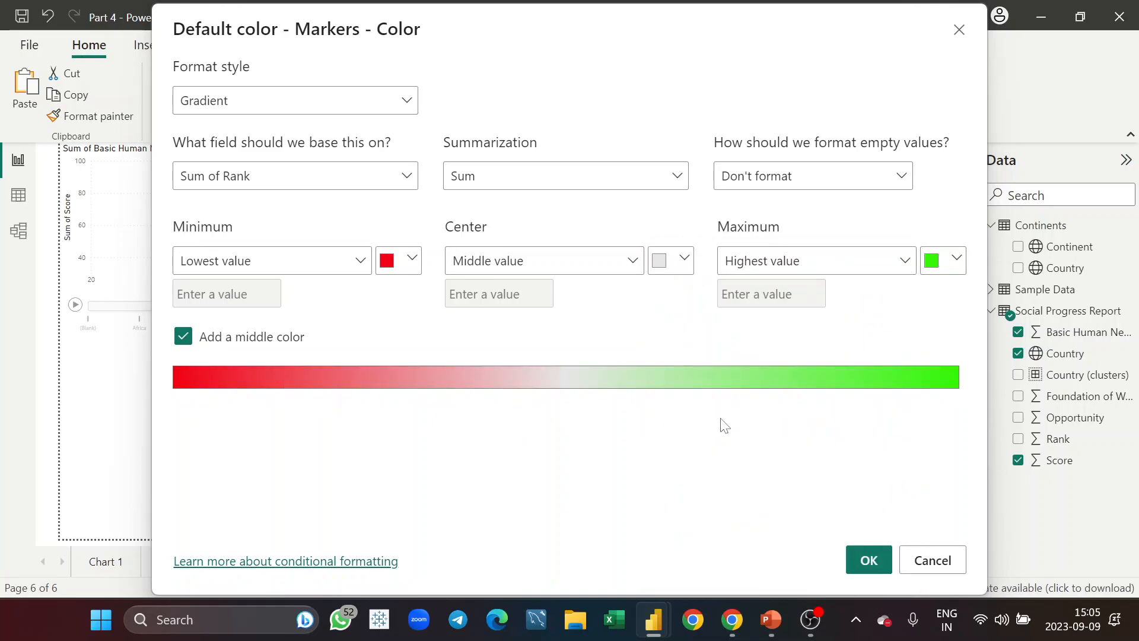
left_click(870, 562)
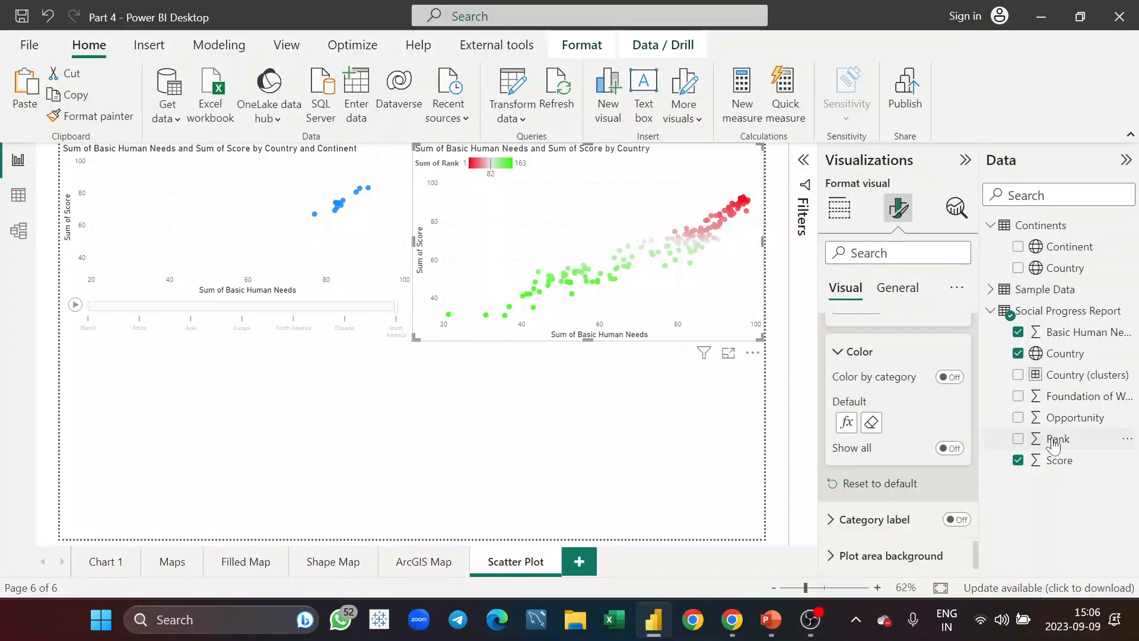
Base the marker colour gradient on the Opportunity field from Social Progress Report and apply it.
left_click(848, 422)
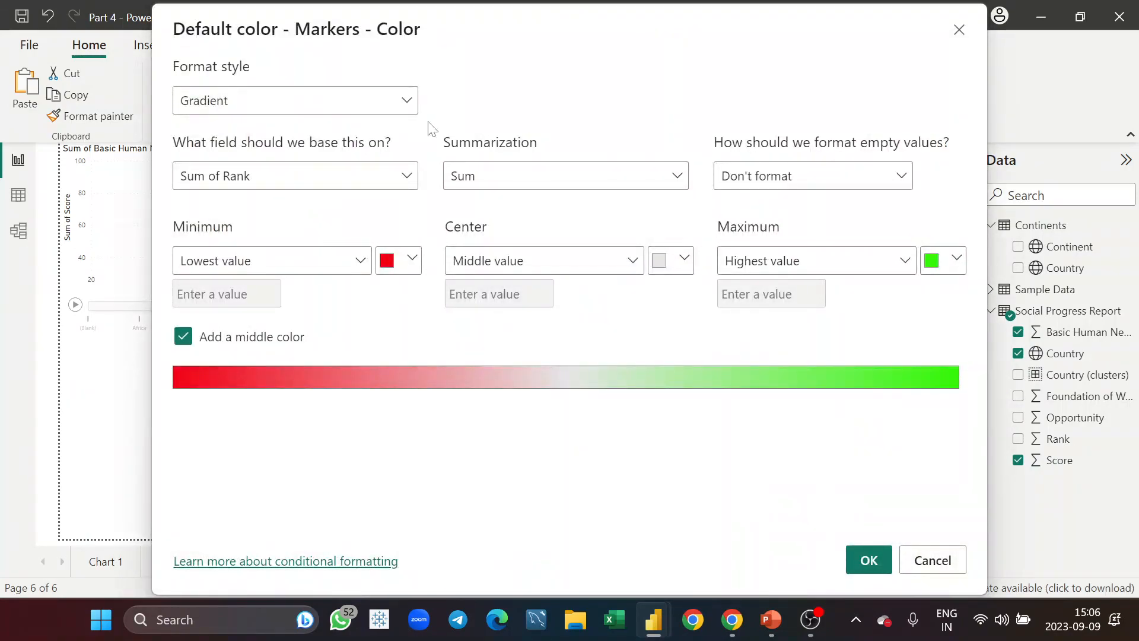
left_click(396, 181)
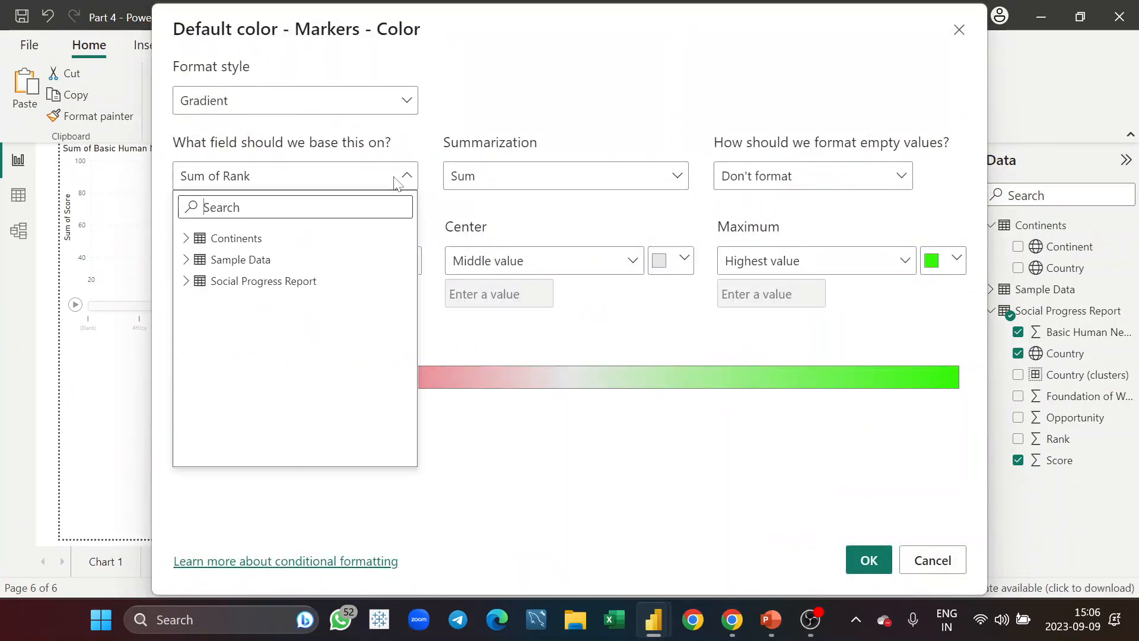
left_click(186, 284)
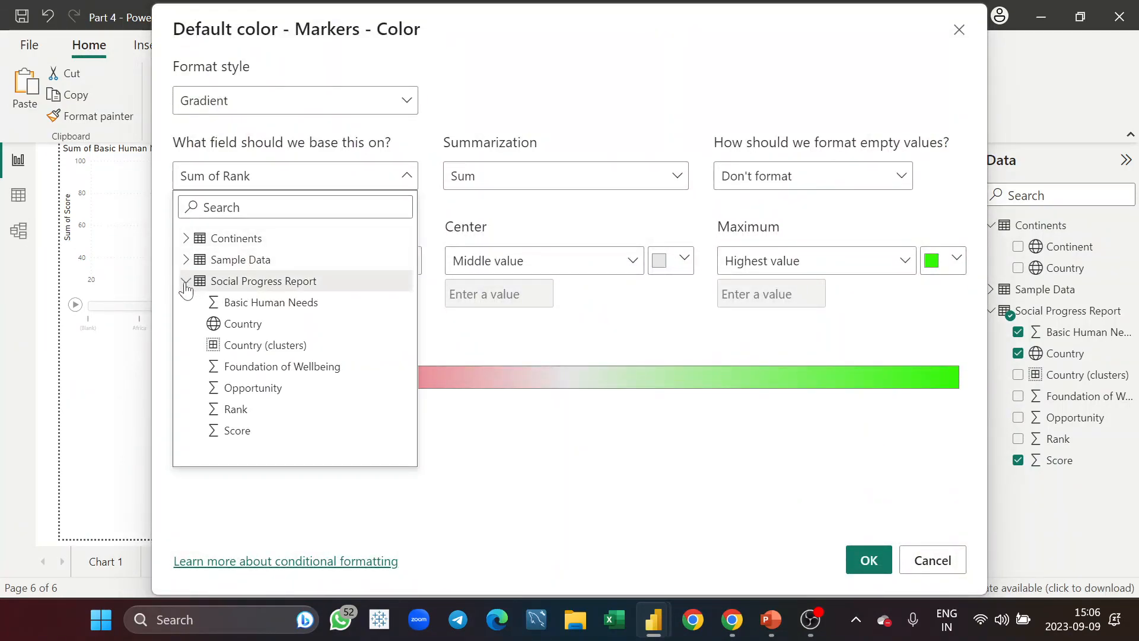
left_click(248, 388)
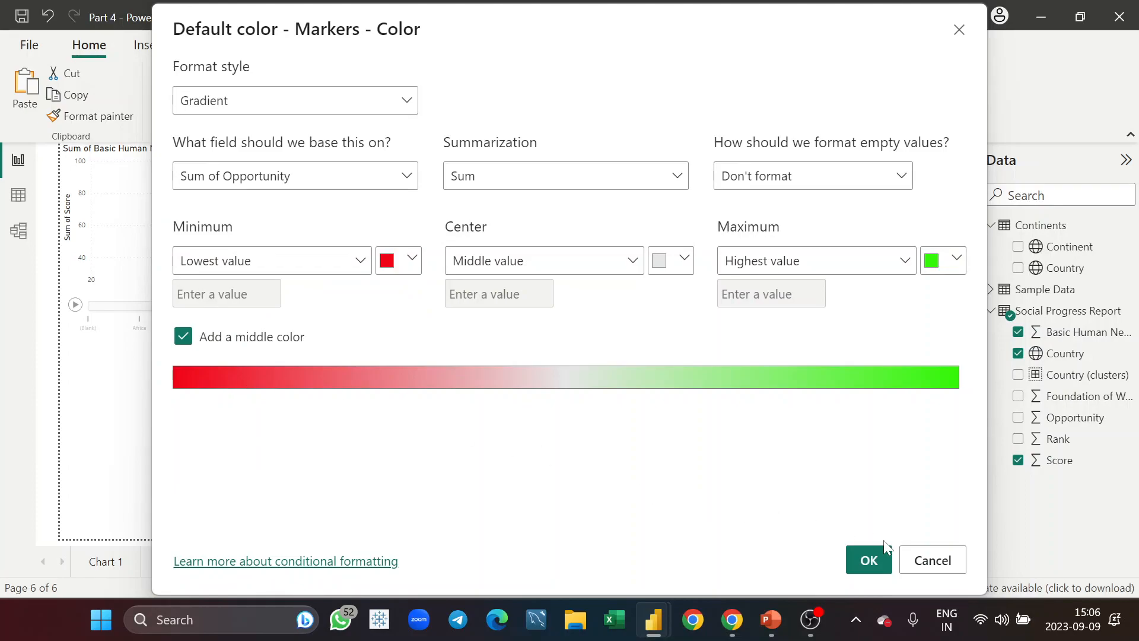
left_click(868, 563)
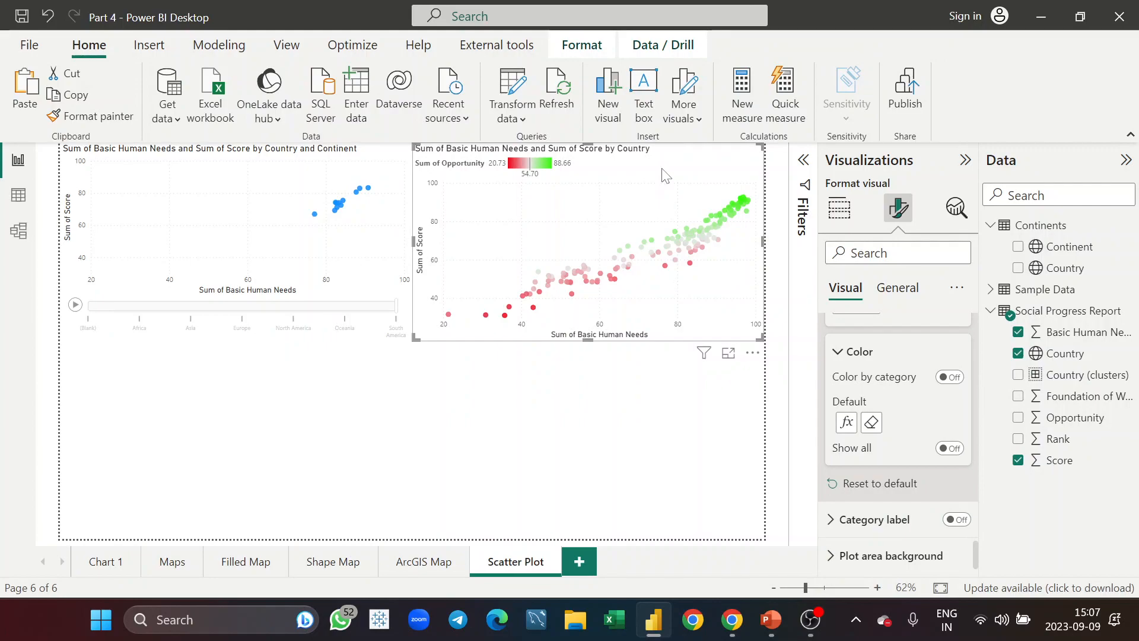
Duplicate the gradient-coloured scatter chart and place the copy directly below the scatter chart with the play axis.
key("ctrl+v")
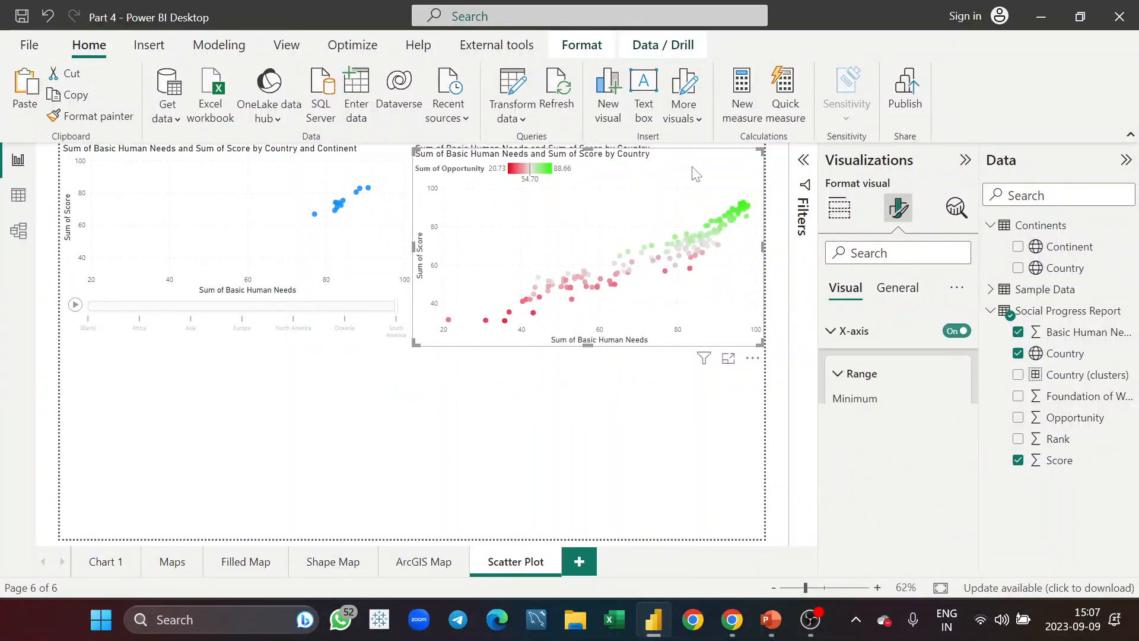
left_click_drag(708, 162, 354, 386)
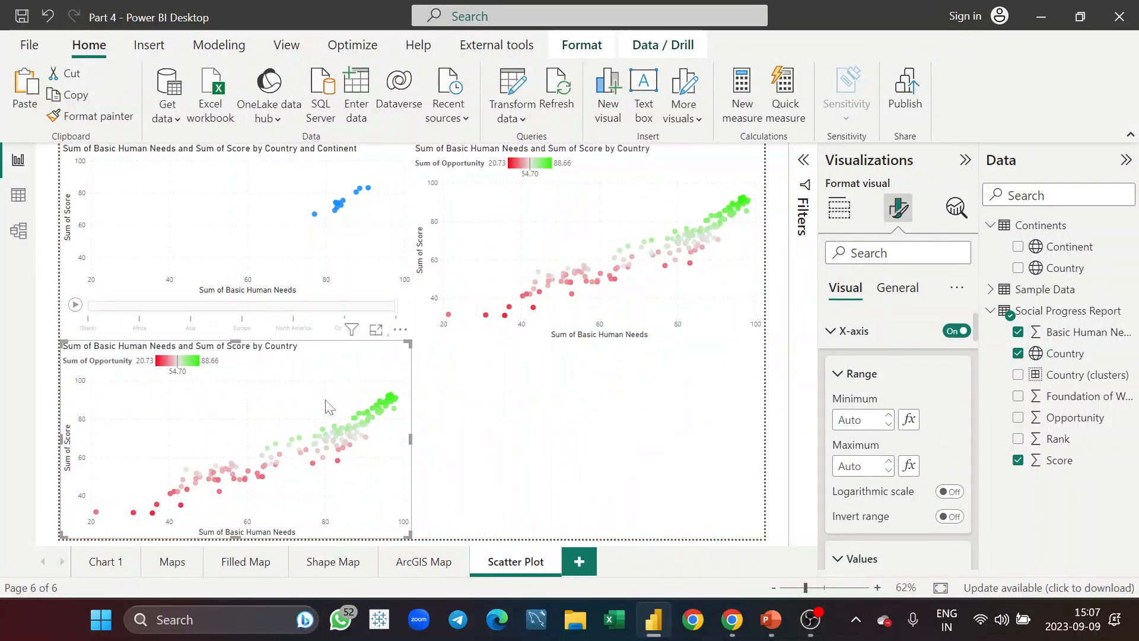
left_click(664, 499)
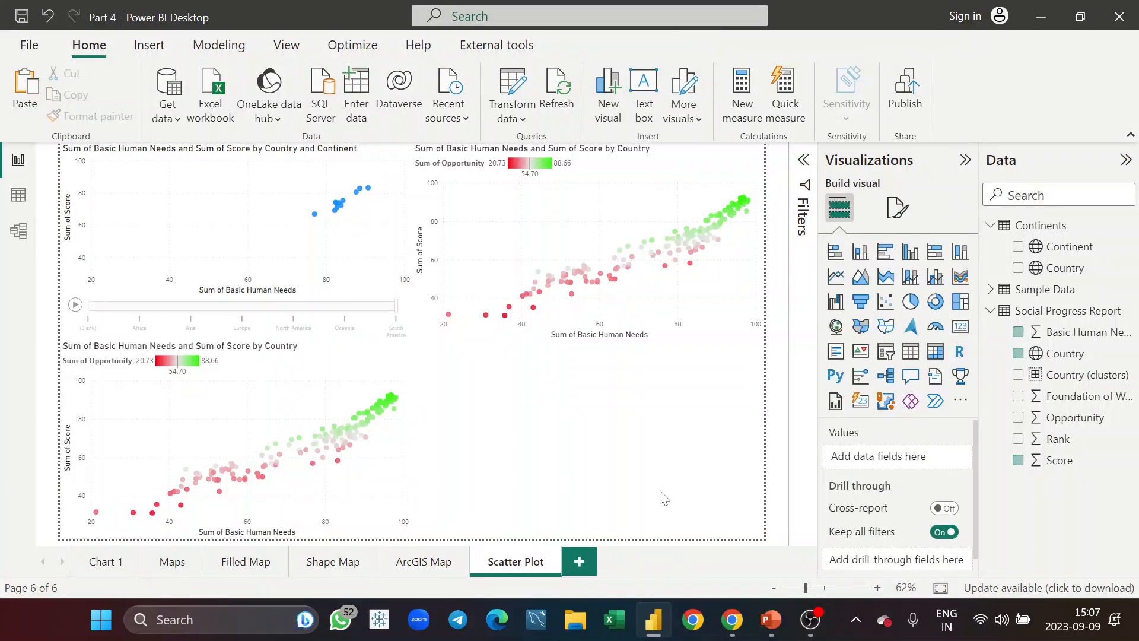
Try the Continent field as the legend of the lower scatter chart copy and remove it.
left_click(362, 386)
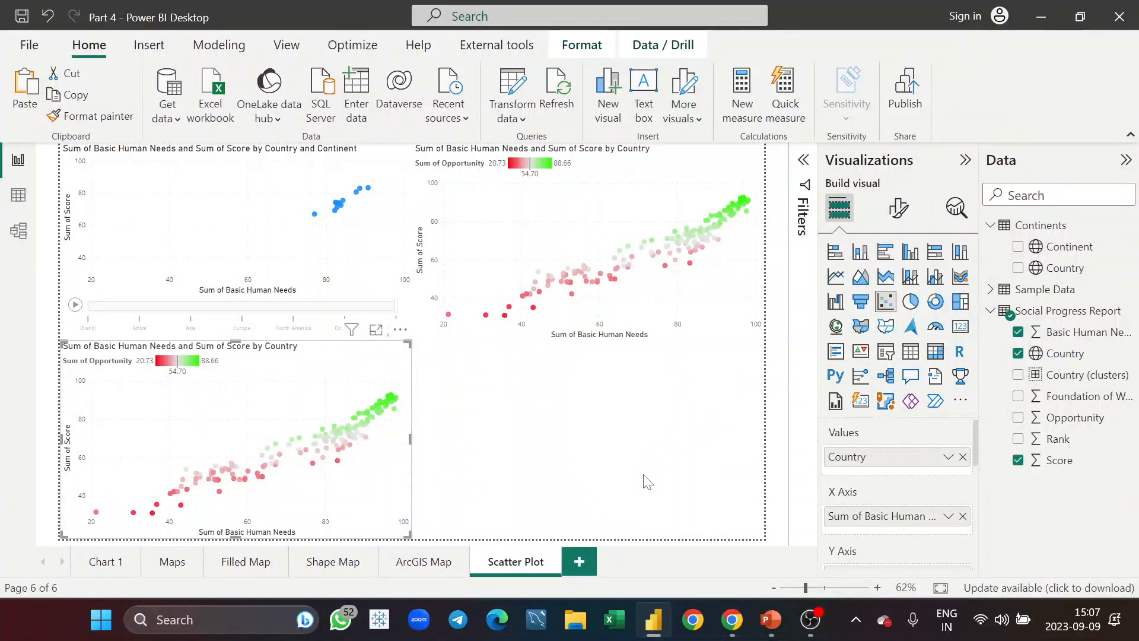
scroll(889, 532, "down", 3)
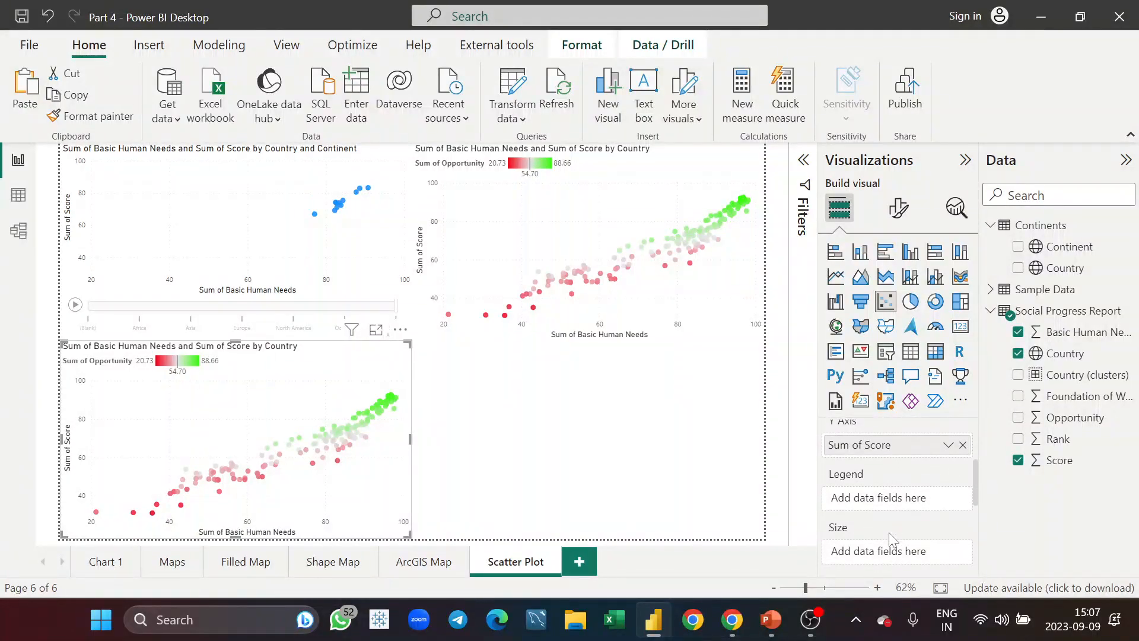
scroll(892, 540, "down", 1)
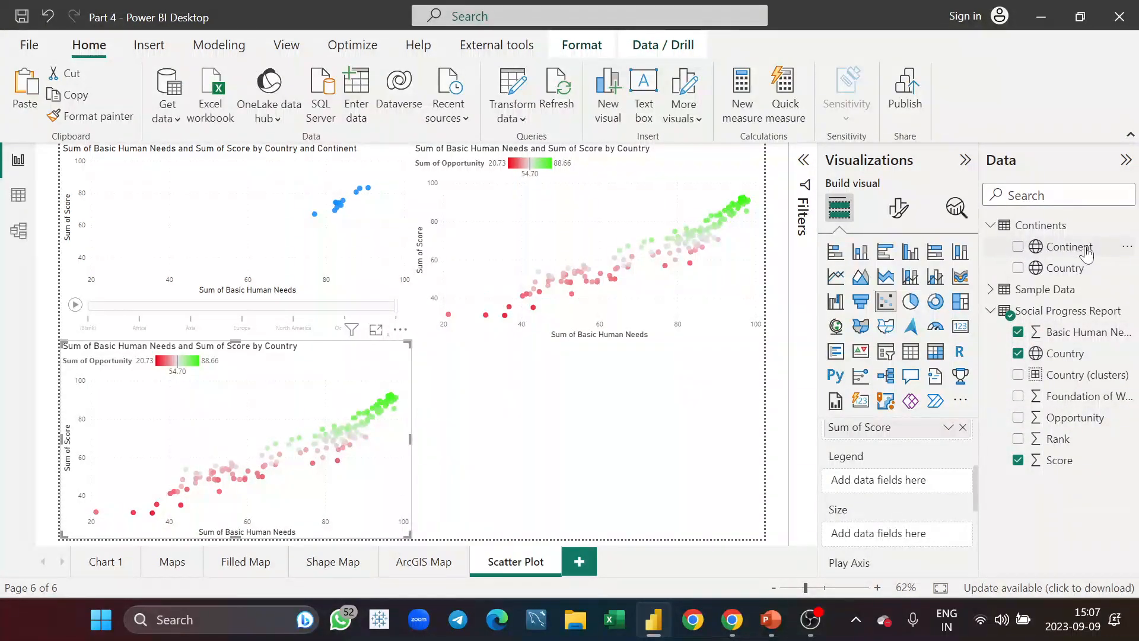
left_click_drag(1086, 254, 923, 483)
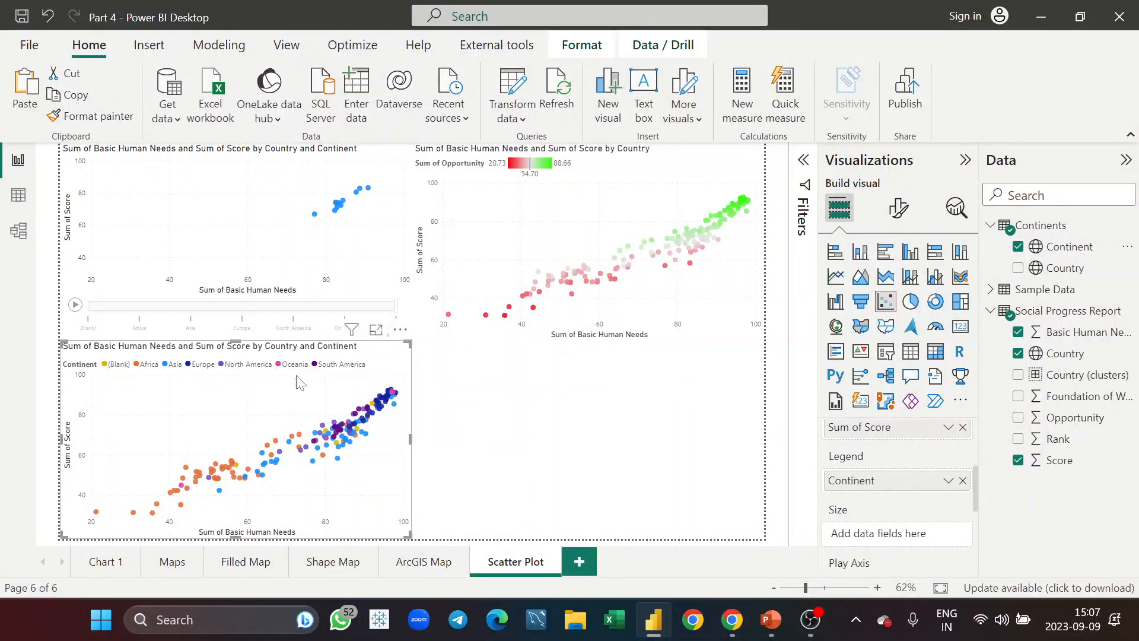
mouse_move(229, 475)
left_click(962, 481)
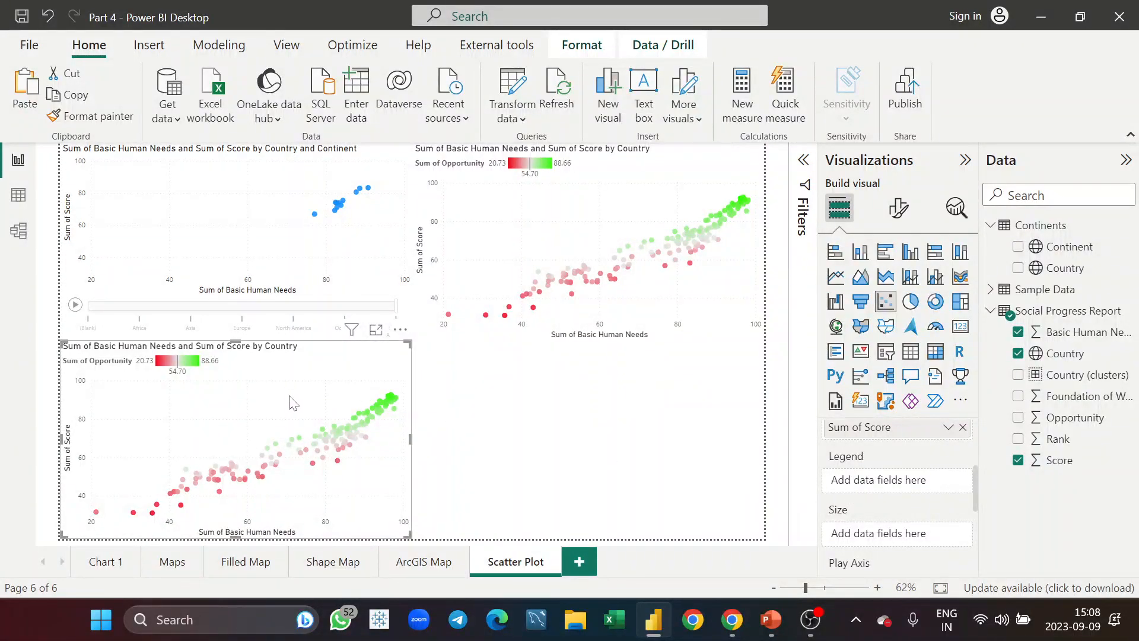
Remove the conditional formatting from the marker colour of the lower scatter chart copy.
scroll(898, 467, "up", 5)
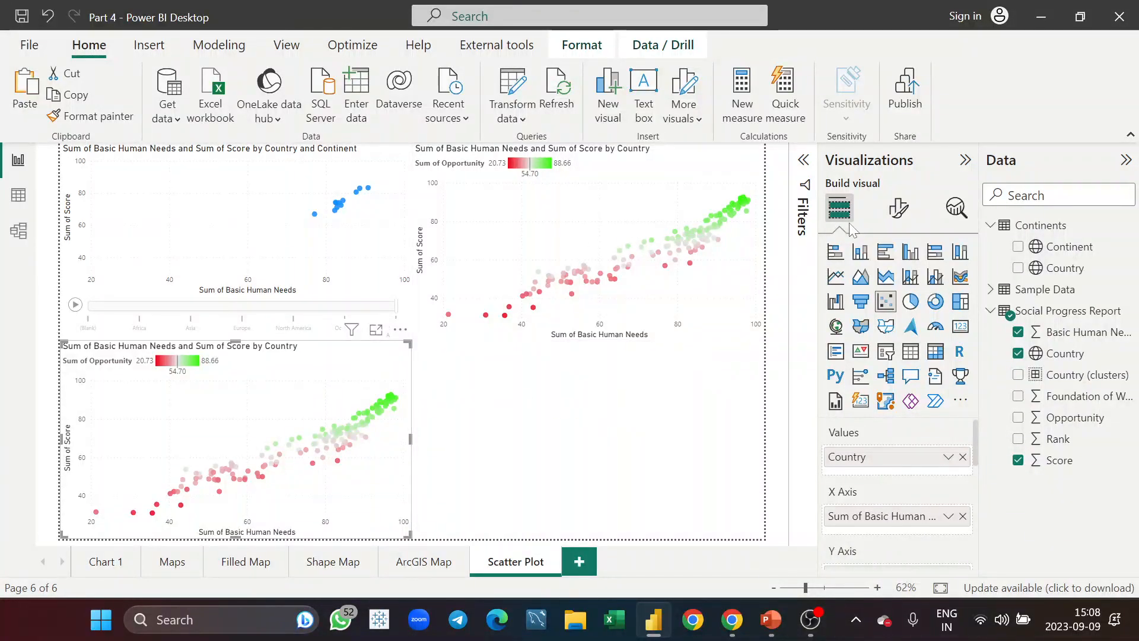
left_click(900, 209)
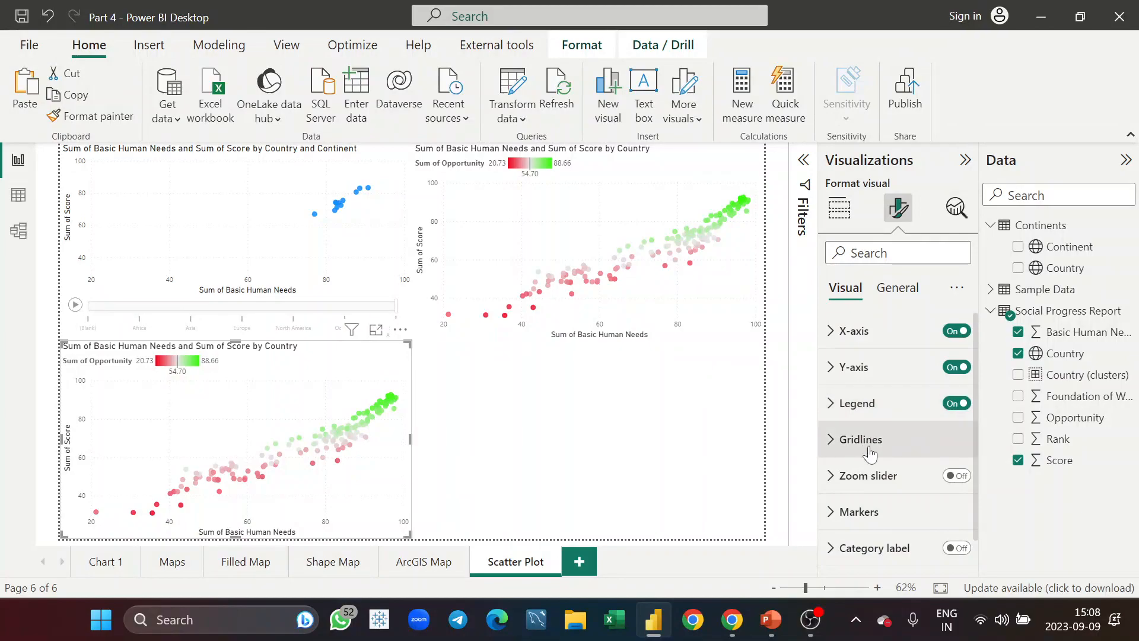
scroll(866, 499, "down", 1)
left_click(868, 482)
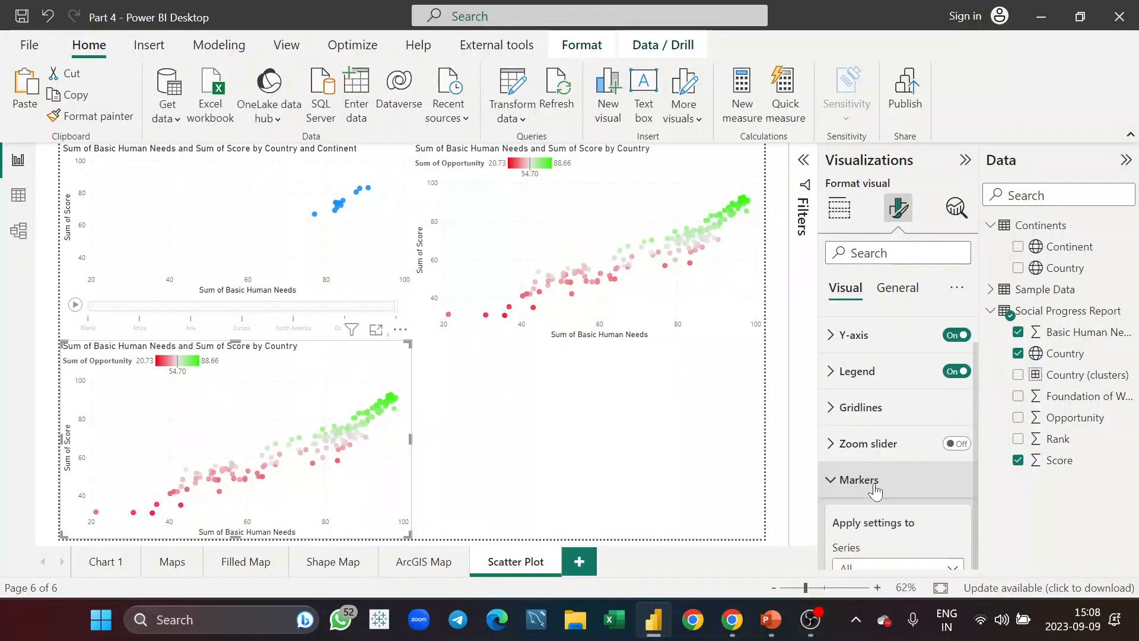
scroll(874, 483, "down", 4)
scroll(874, 483, "down", 5)
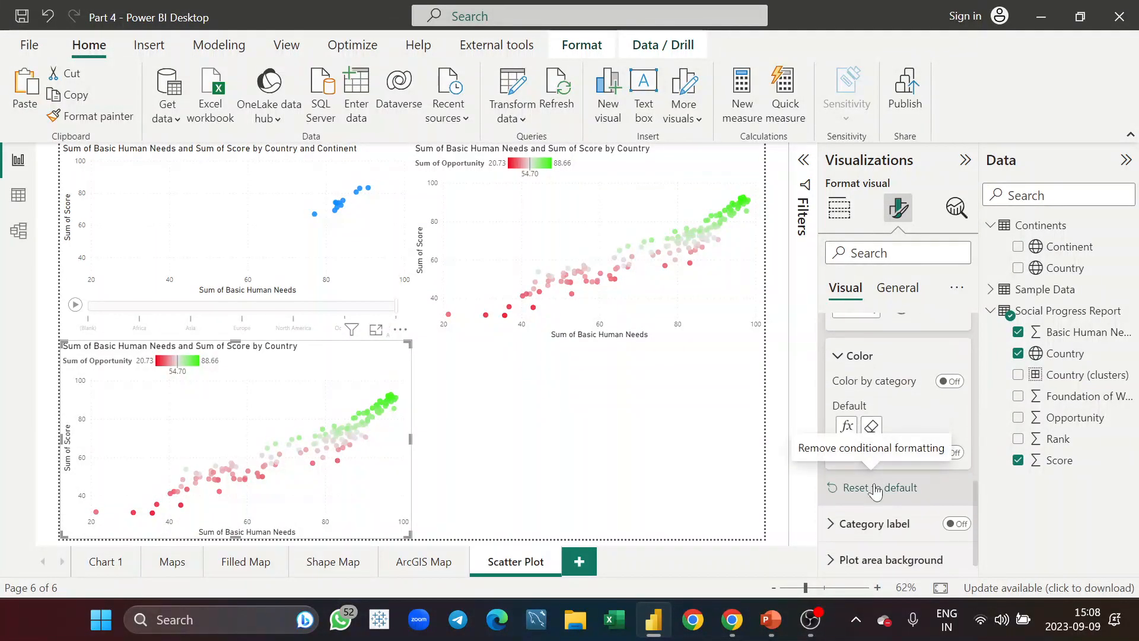
left_click(880, 426)
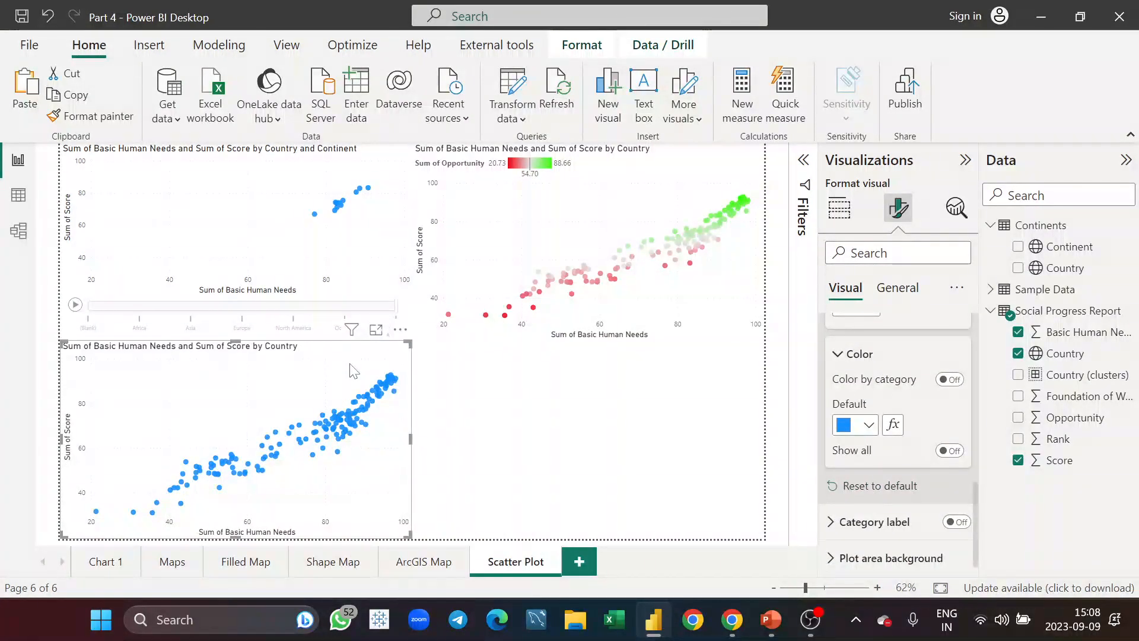
Remove the Country field from the values of the lower scatter chart.
left_click(845, 205)
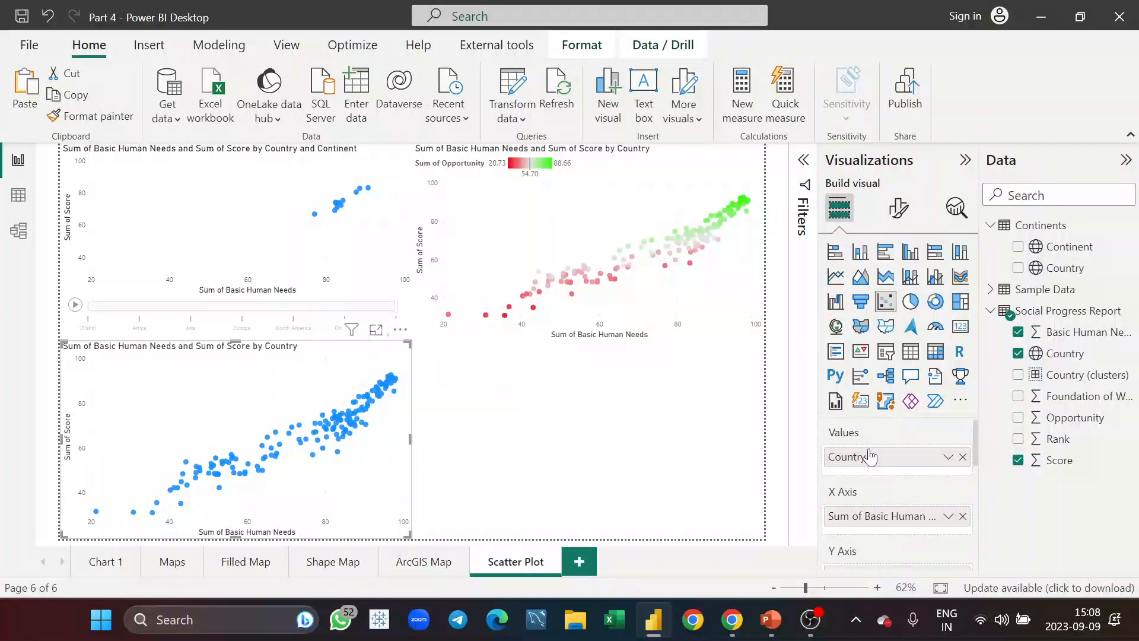
left_click(963, 458)
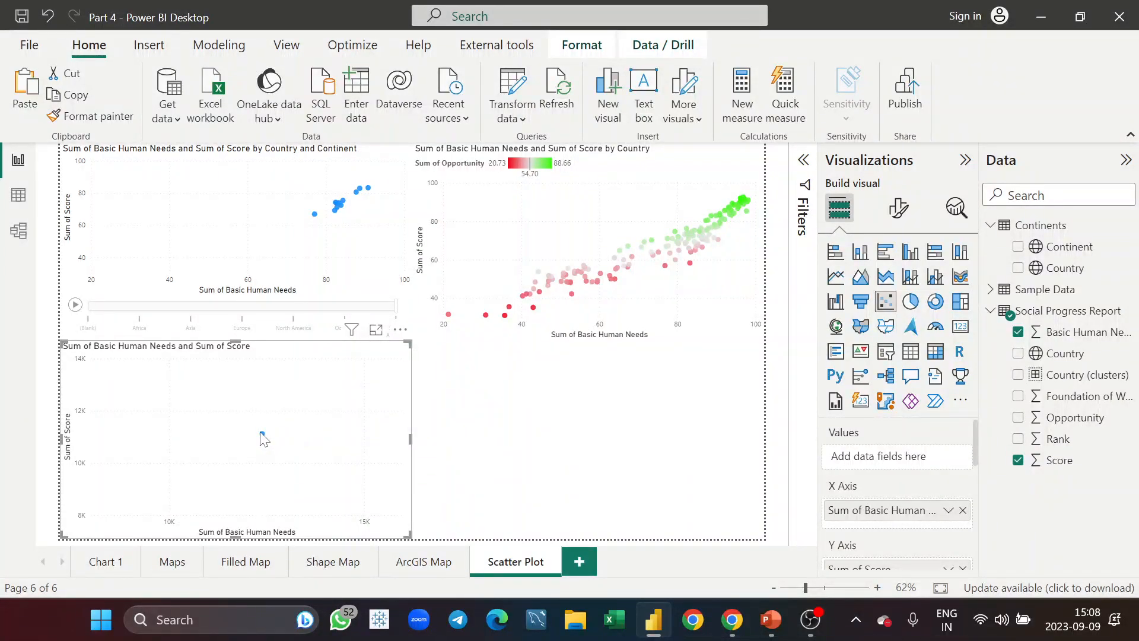
mouse_move(262, 435)
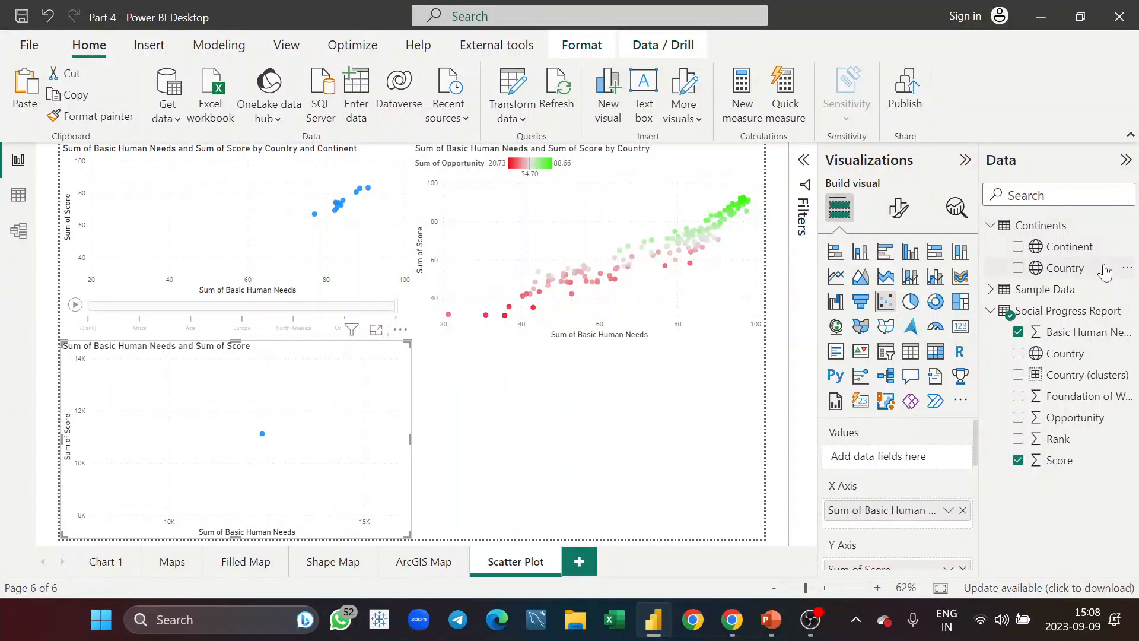
Try the Country field from the Continents table as the lower chart's values and remove it.
left_click_drag(1107, 266, 920, 443)
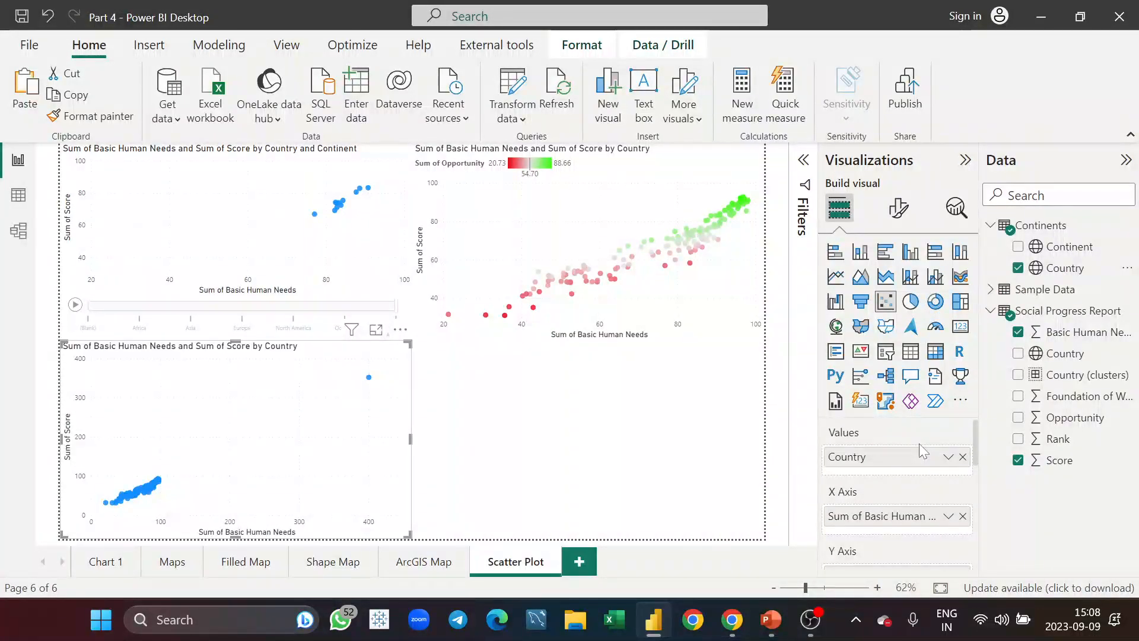
left_click(962, 457)
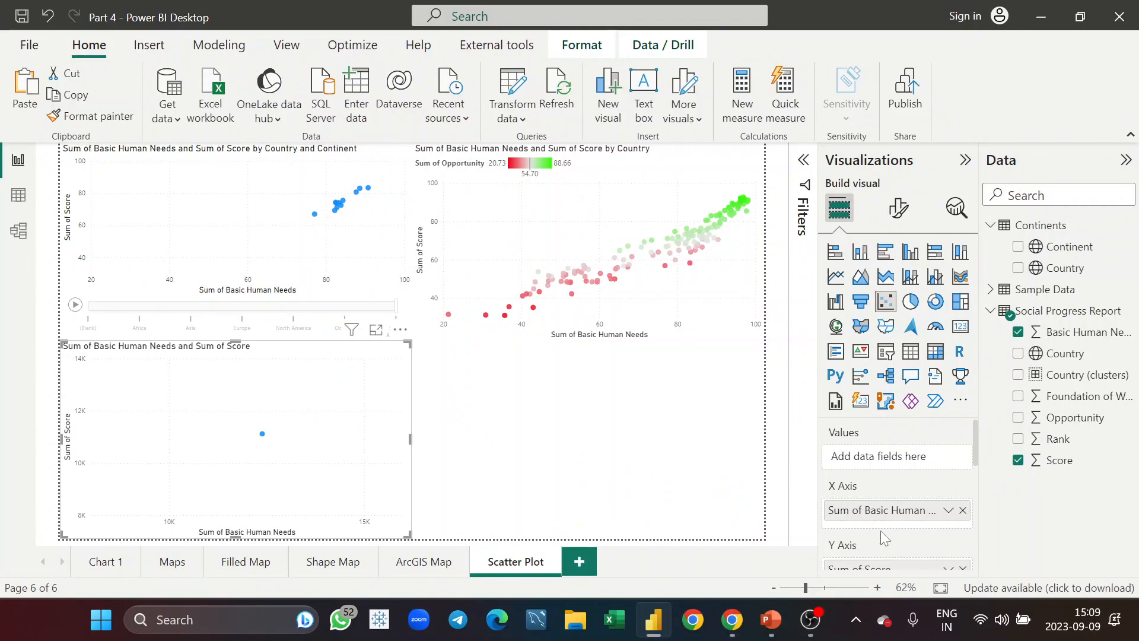
Set Basic Human Needs on the X axis and Score on the Y axis to Don't summarize.
scroll(884, 538, "down", 2)
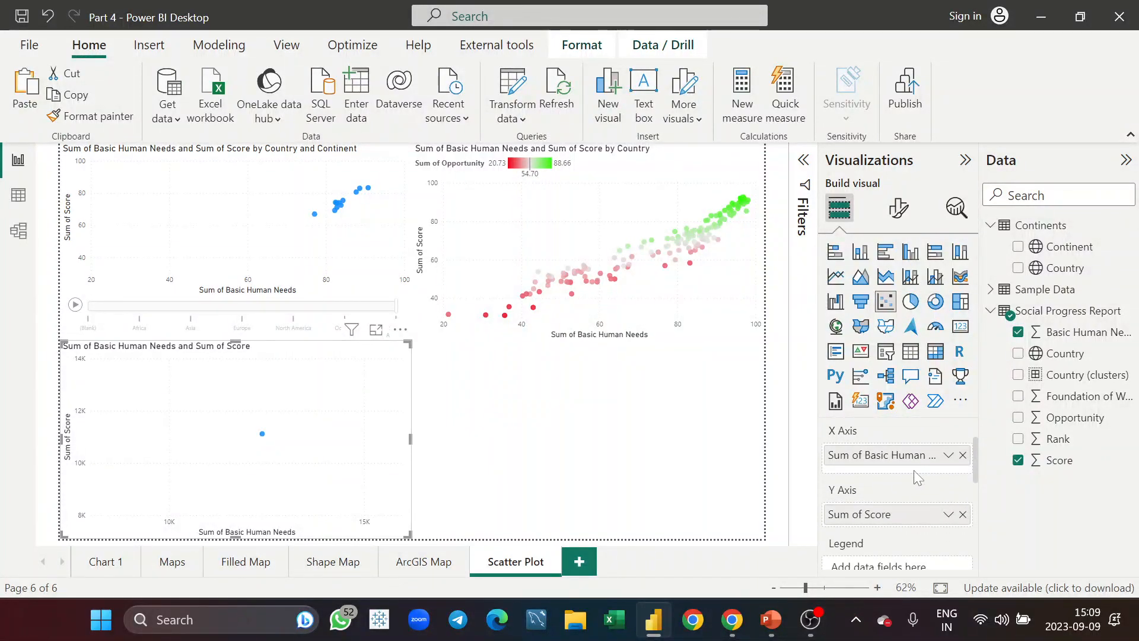
left_click(949, 457)
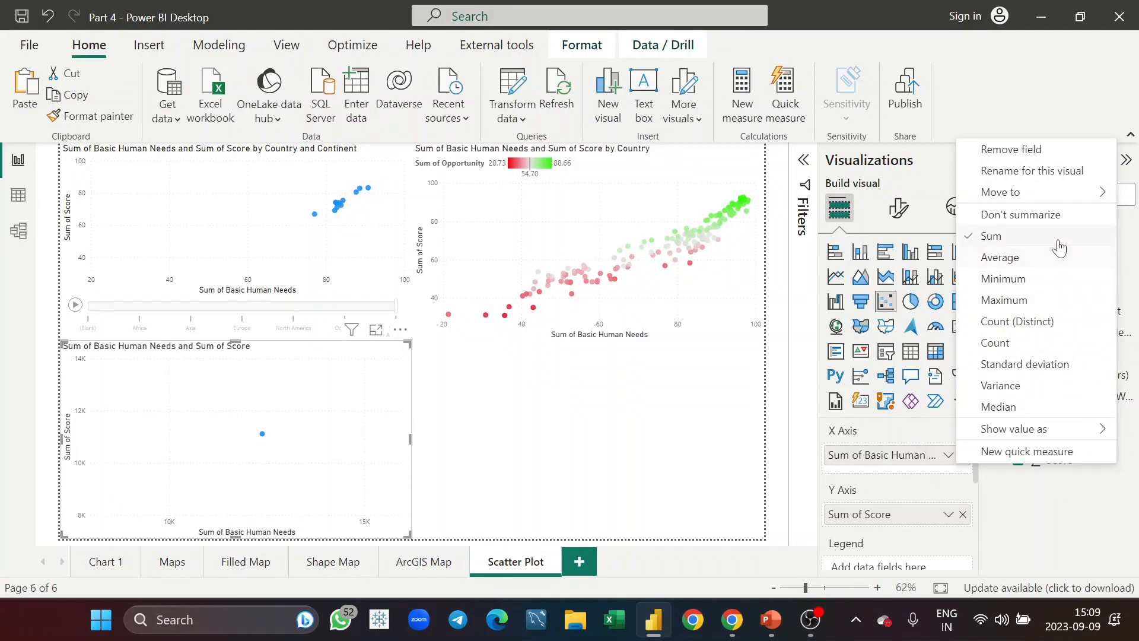
left_click(1043, 216)
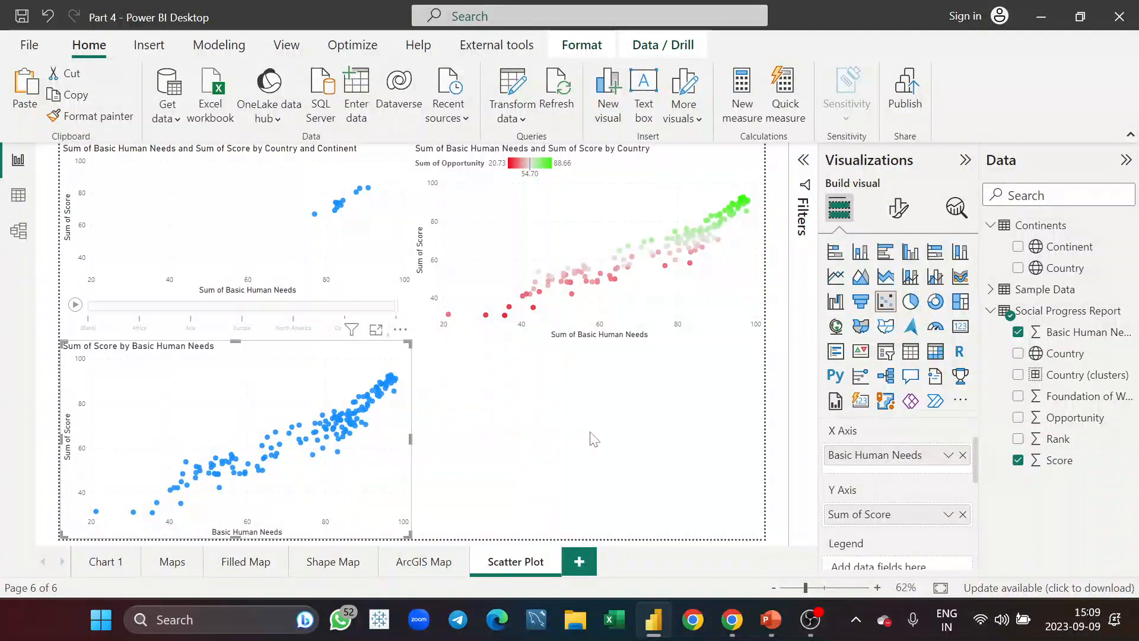
left_click(949, 515)
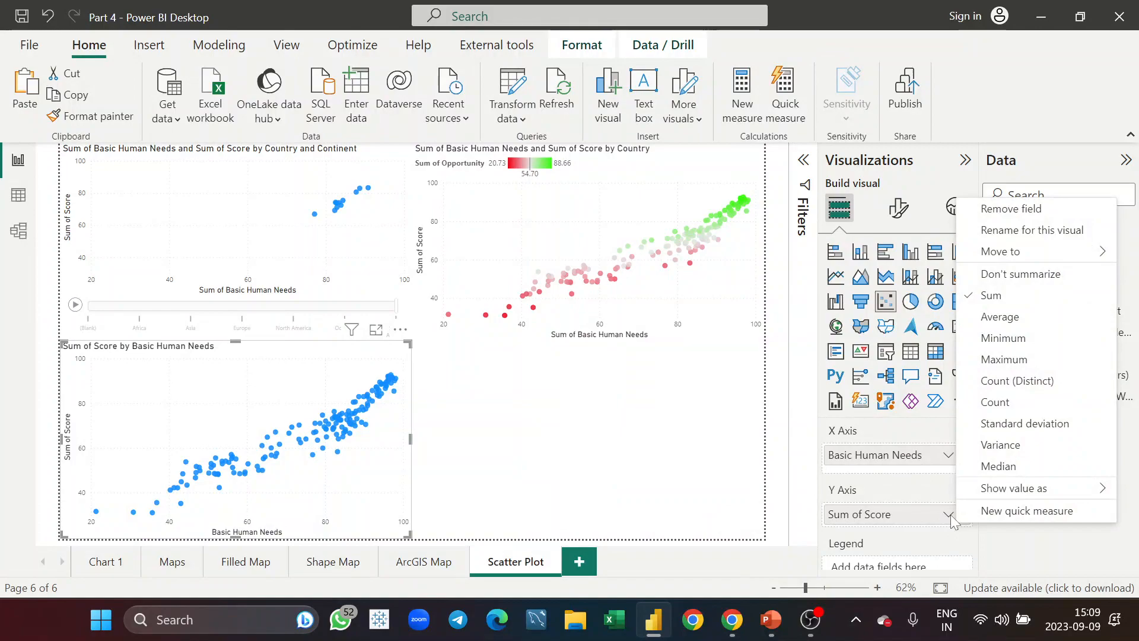
left_click(1010, 275)
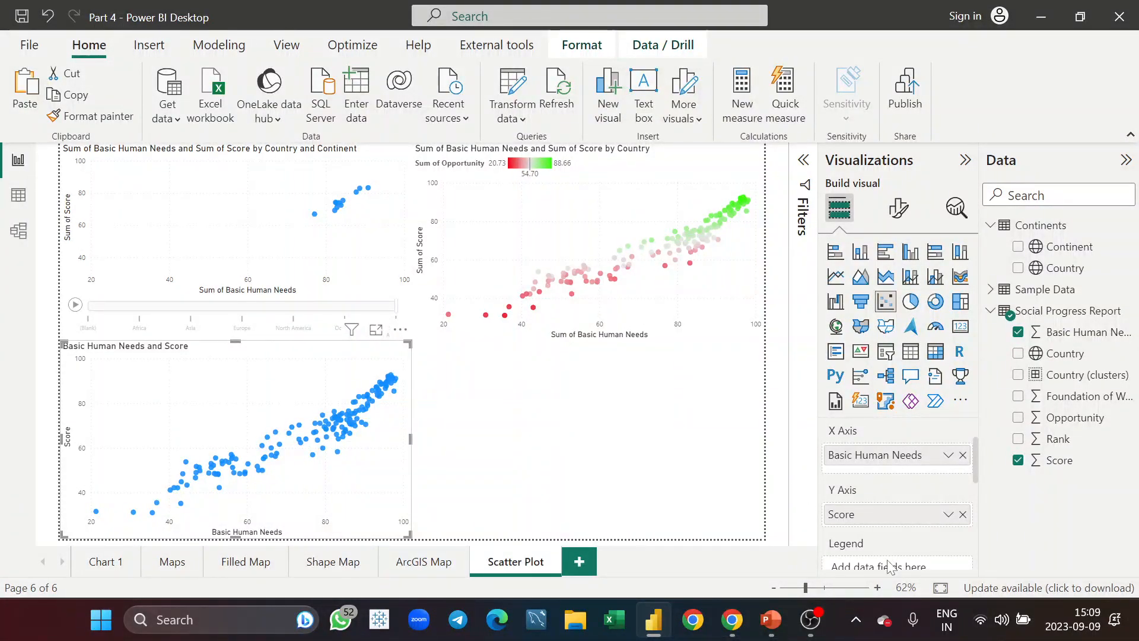
scroll(891, 493, "down", 1)
scroll(893, 502, "down", 4)
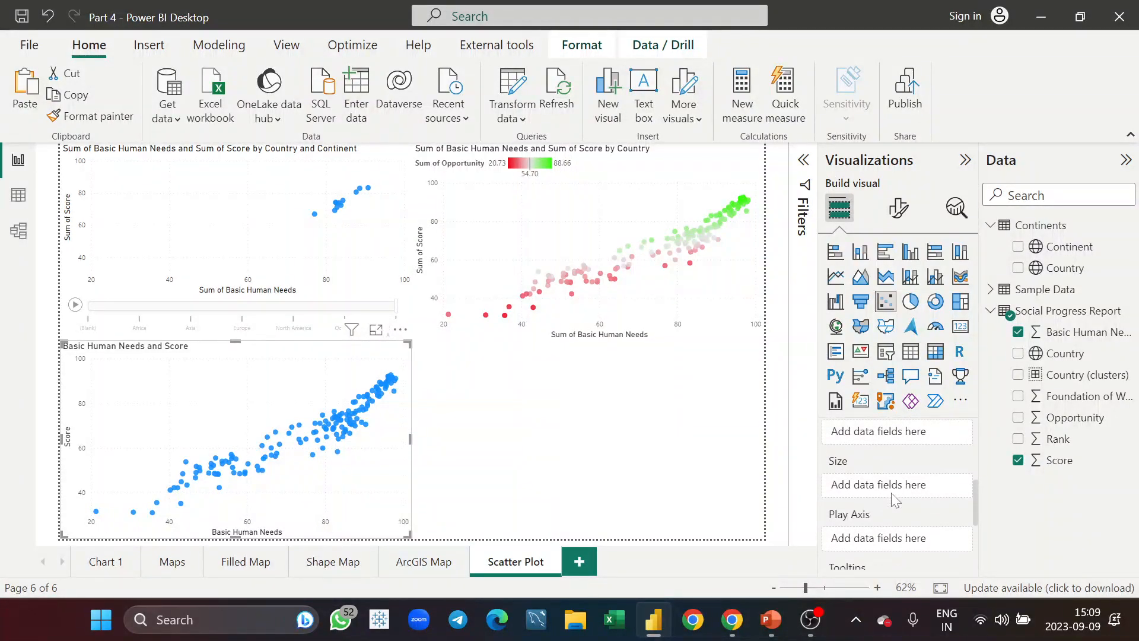
left_click(508, 455)
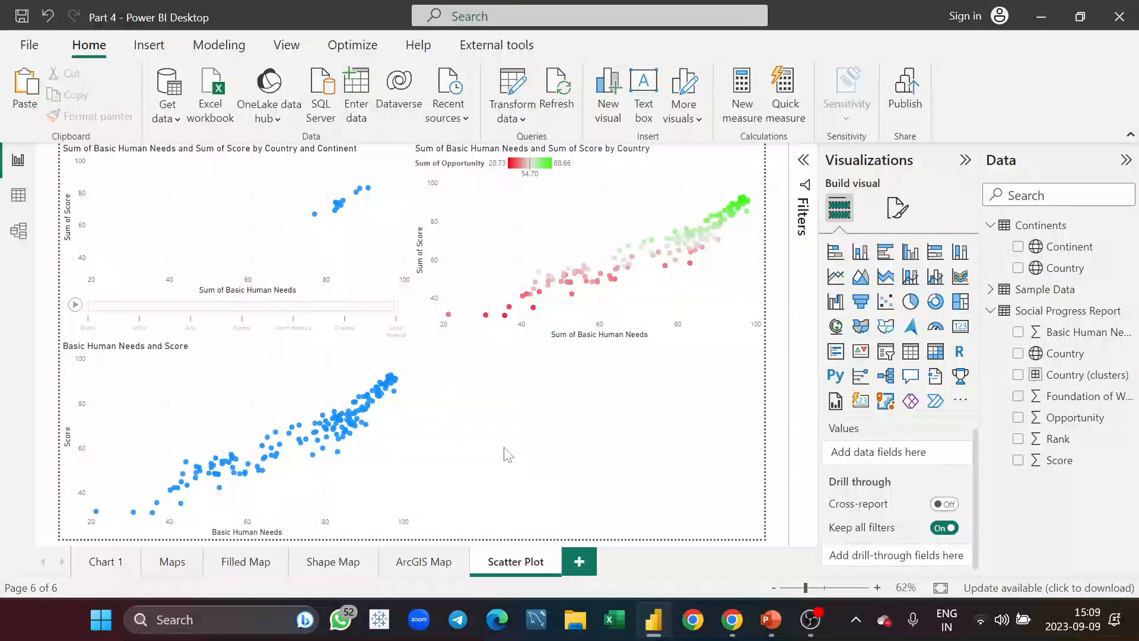
Duplicate the unsummarized scatter chart and place the copy directly below the gradient-coloured chart.
left_click(363, 380)
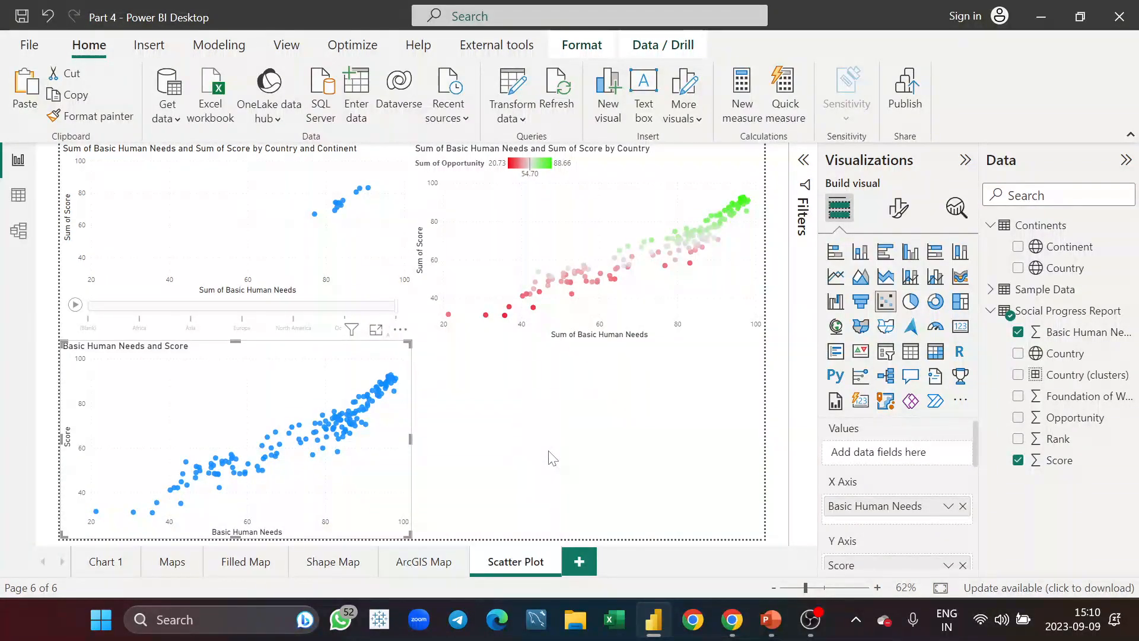
key("Right")
left_click_drag(352, 356, 763, 396)
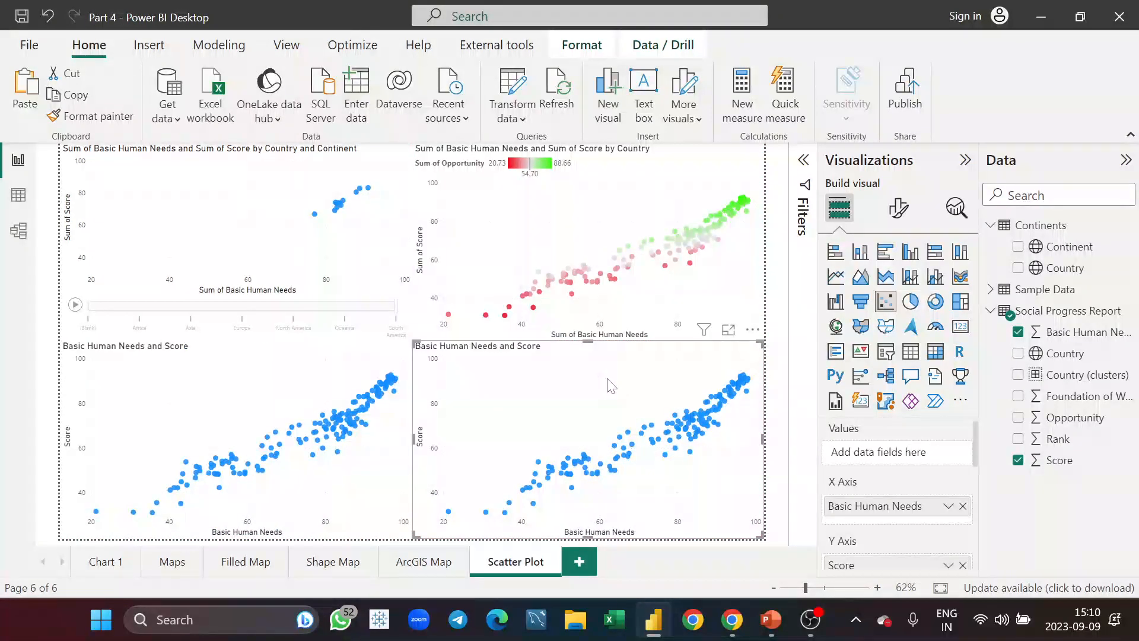
Summarize the copy's Basic Human Needs and Score by Sum and add Country from Social Progress Report to its values.
left_click(948, 508)
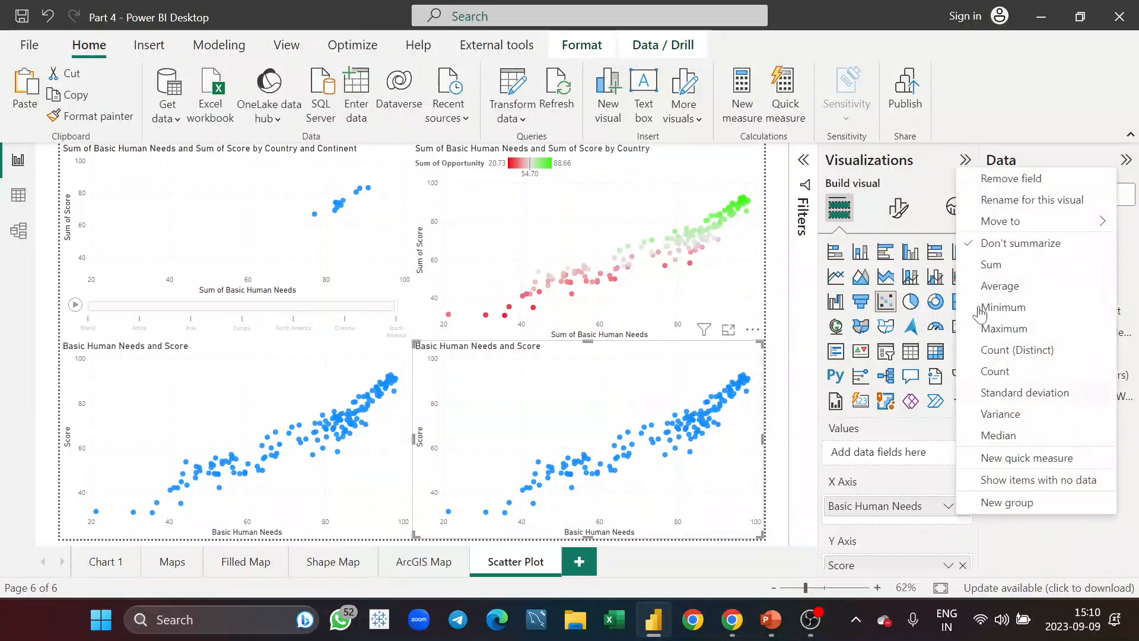
left_click(1000, 270)
scroll(910, 554, "down", 1)
left_click(948, 487)
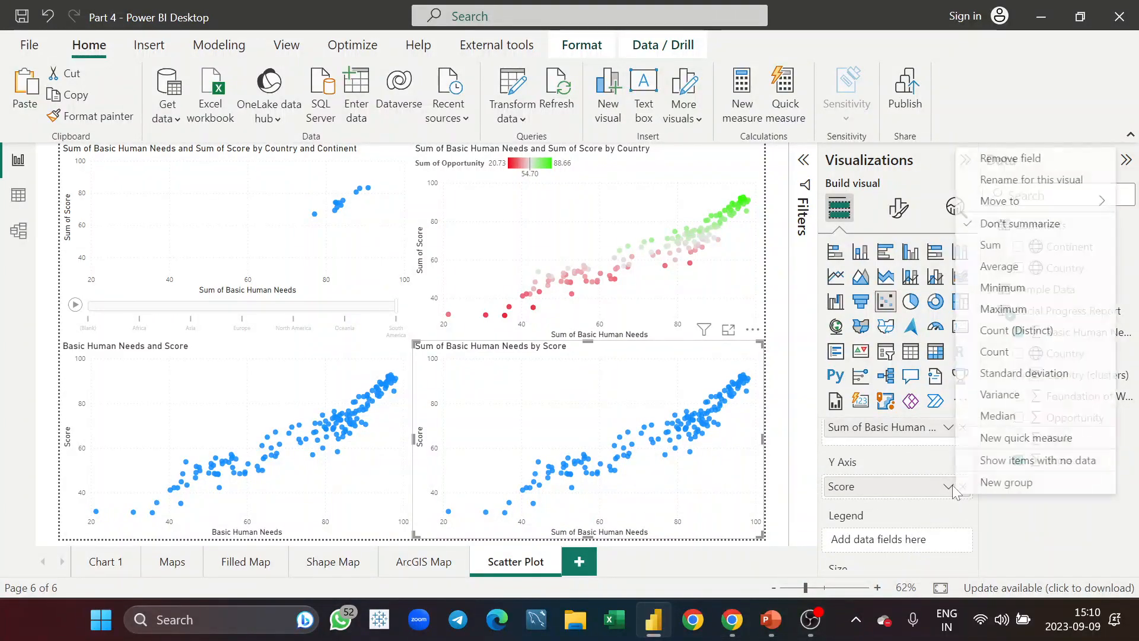
left_click(986, 245)
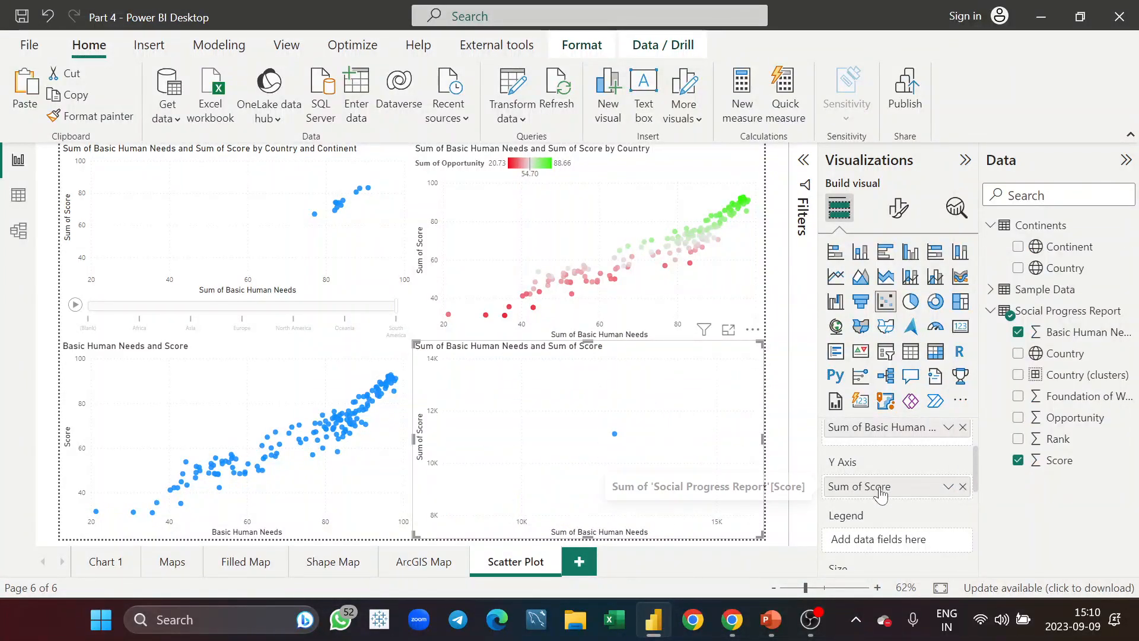
scroll(879, 487, "up", 1)
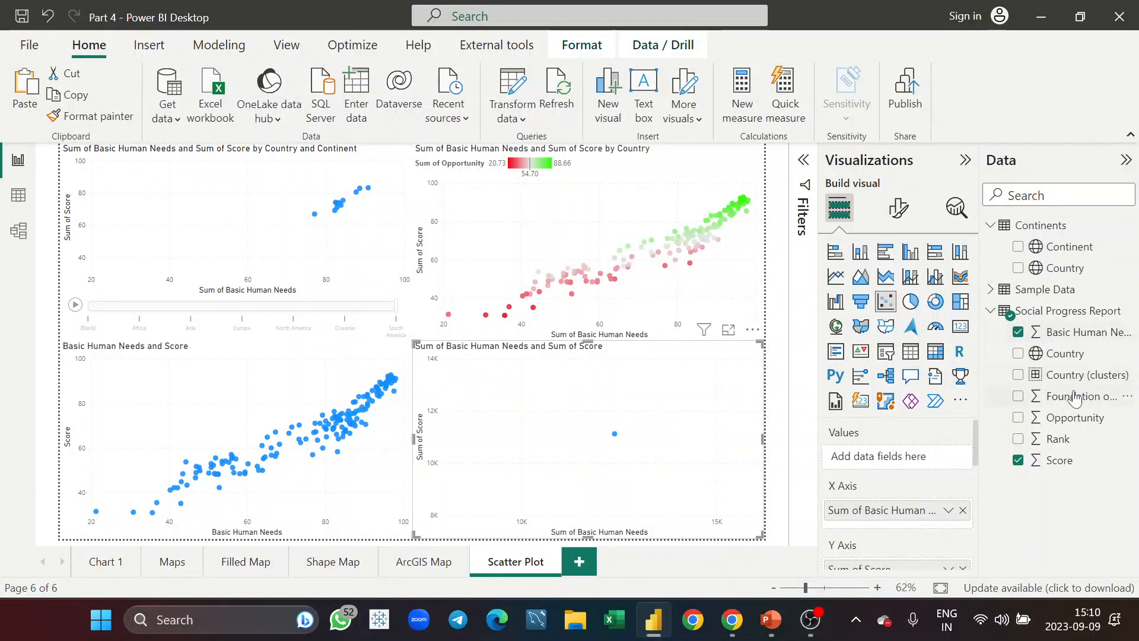
left_click_drag(1072, 355, 902, 456)
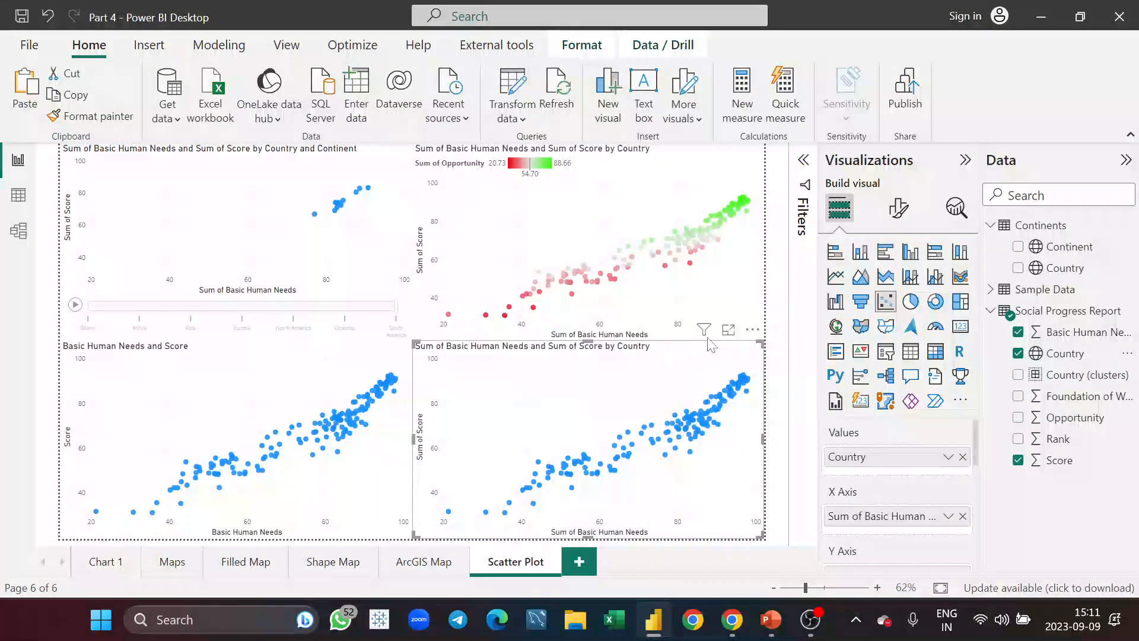
Automatically find clusters in the new scatter chart, grouping Country into 3 clusters.
left_click(752, 330)
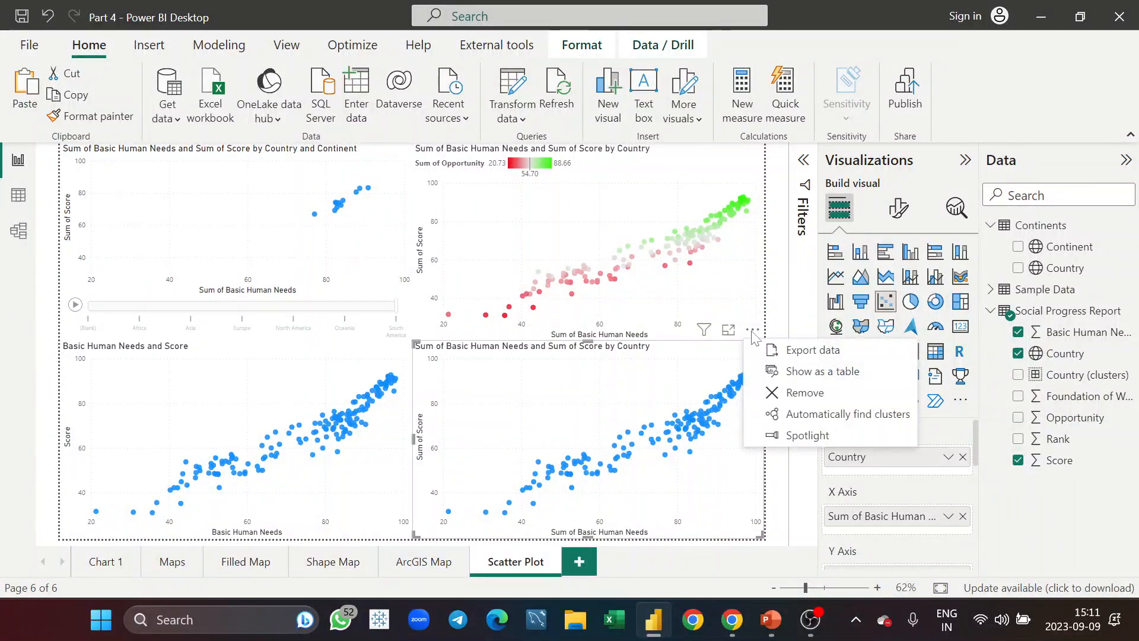
left_click(806, 423)
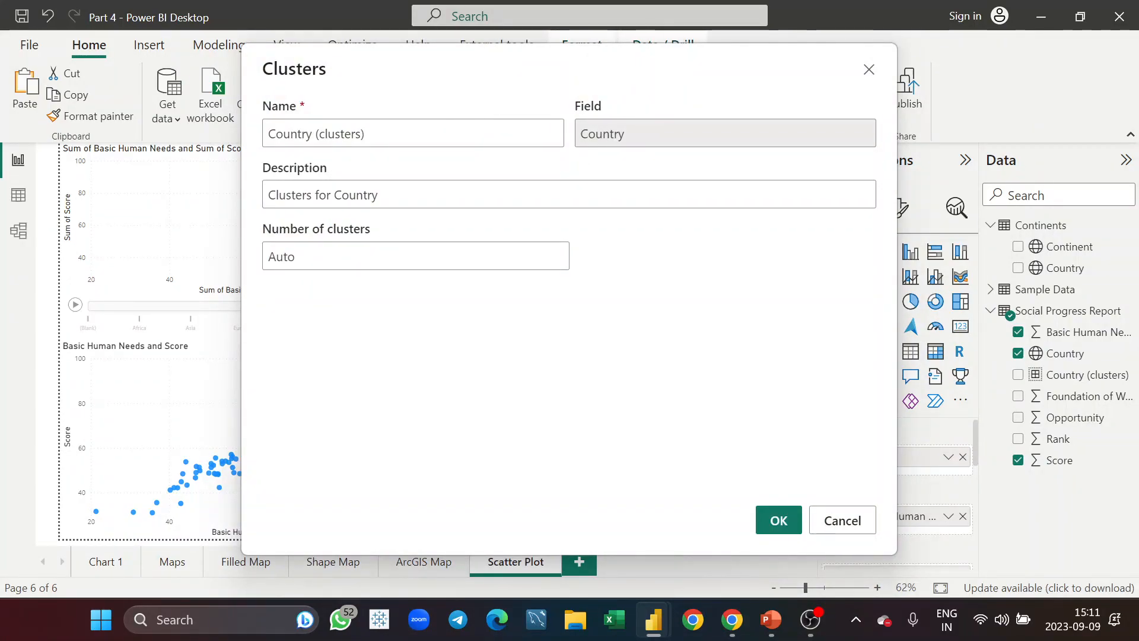
left_click_drag(369, 134, 319, 134)
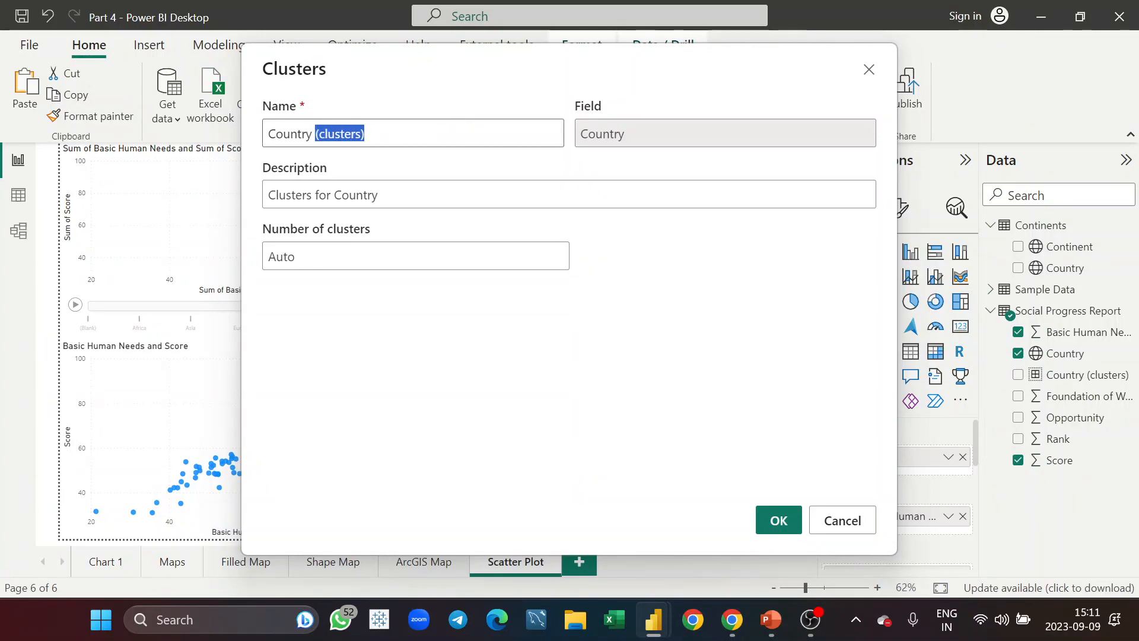
left_click(432, 134)
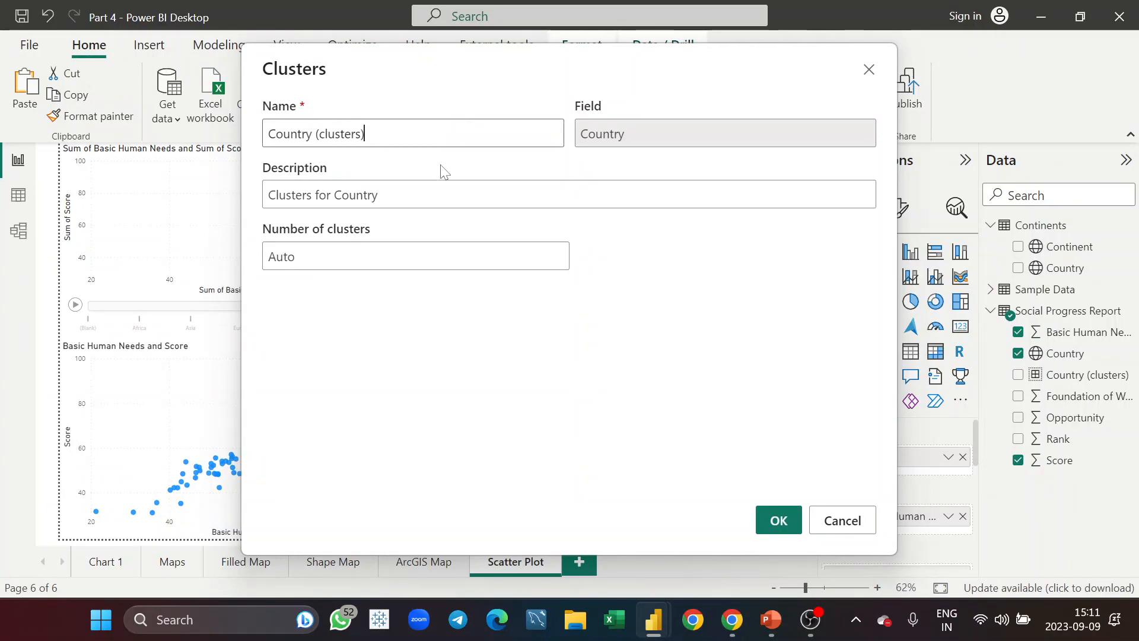
left_click(416, 257)
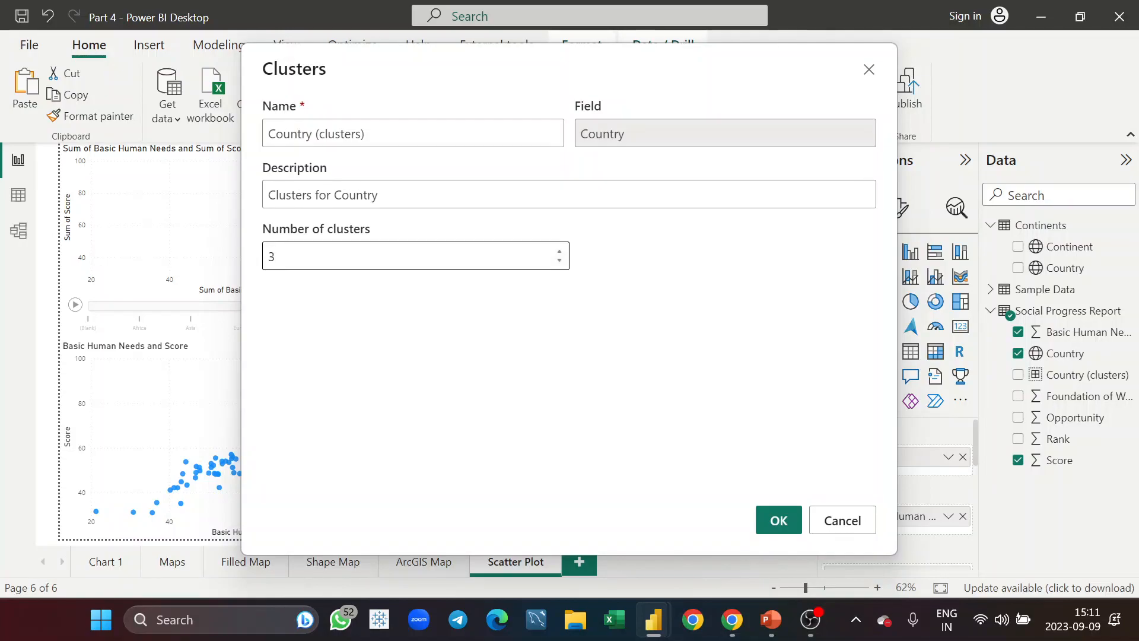
left_click(778, 522)
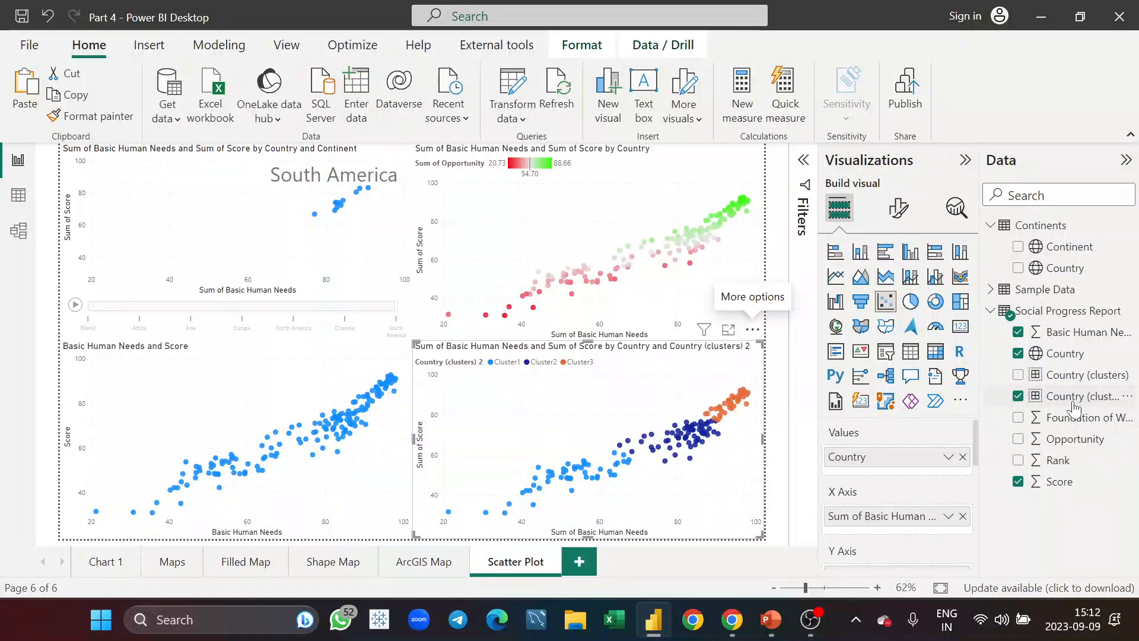
Edit the Country (clusters) 2 field's clusters and rename Cluster1 as A.
left_click_drag(981, 389, 939, 389)
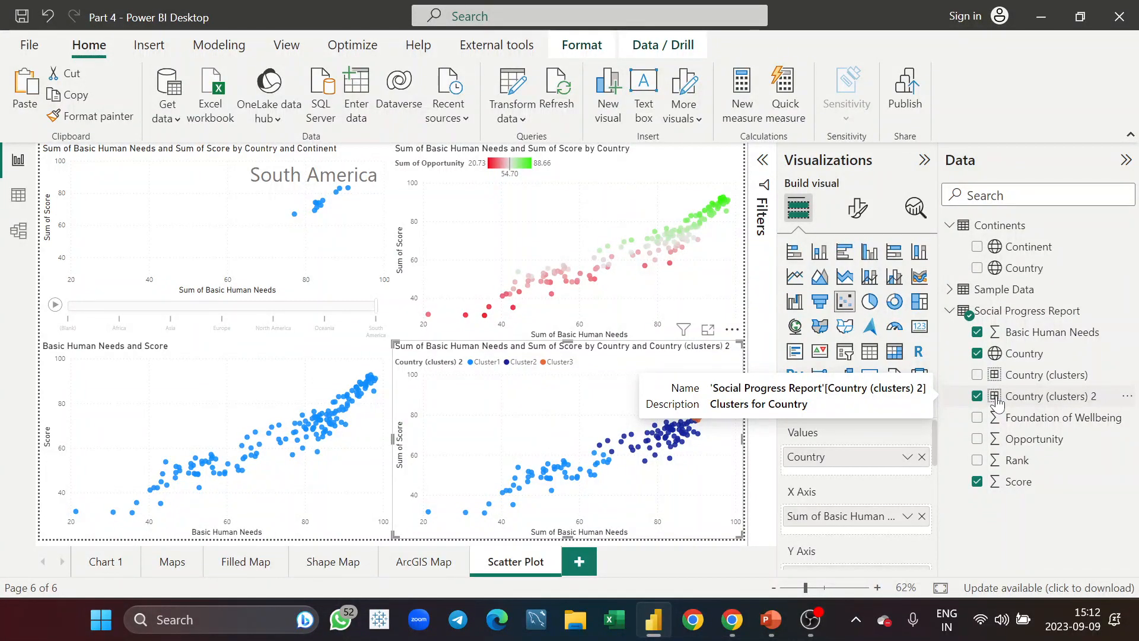
left_click(1127, 396)
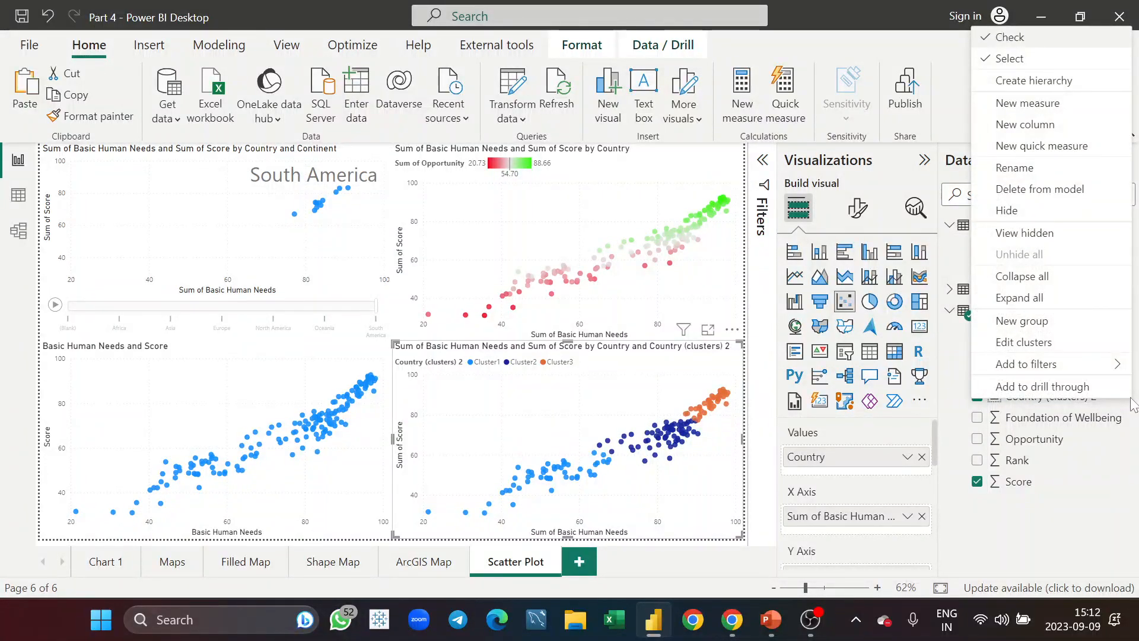
mouse_move(1045, 361)
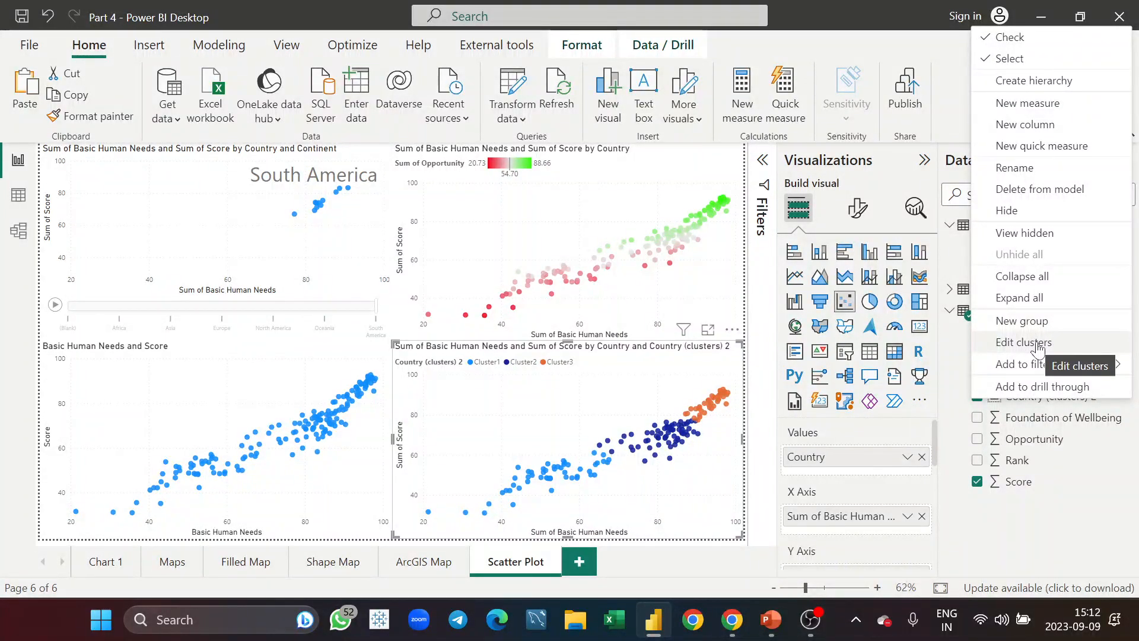
left_click(1036, 344)
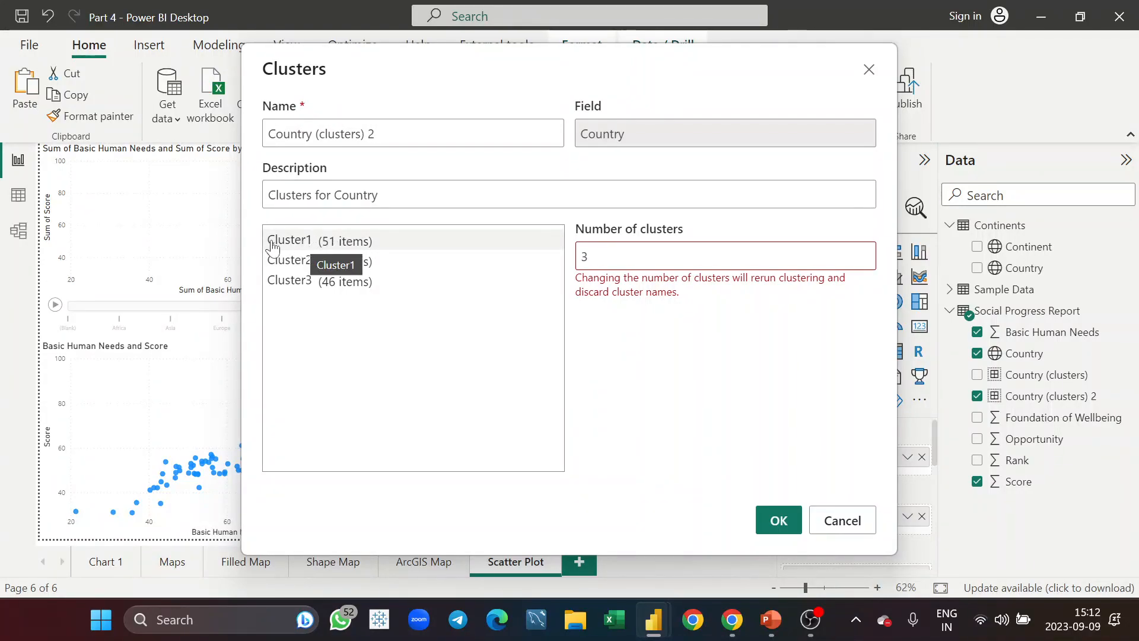
left_click(291, 246)
double_click(290, 247)
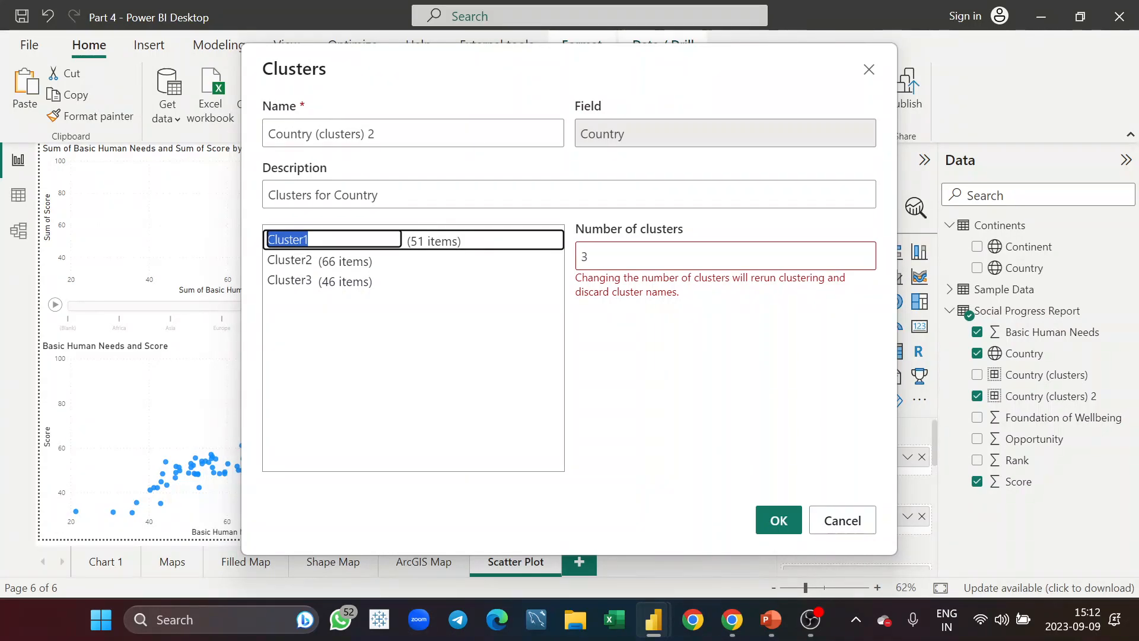
key("BackSpace")
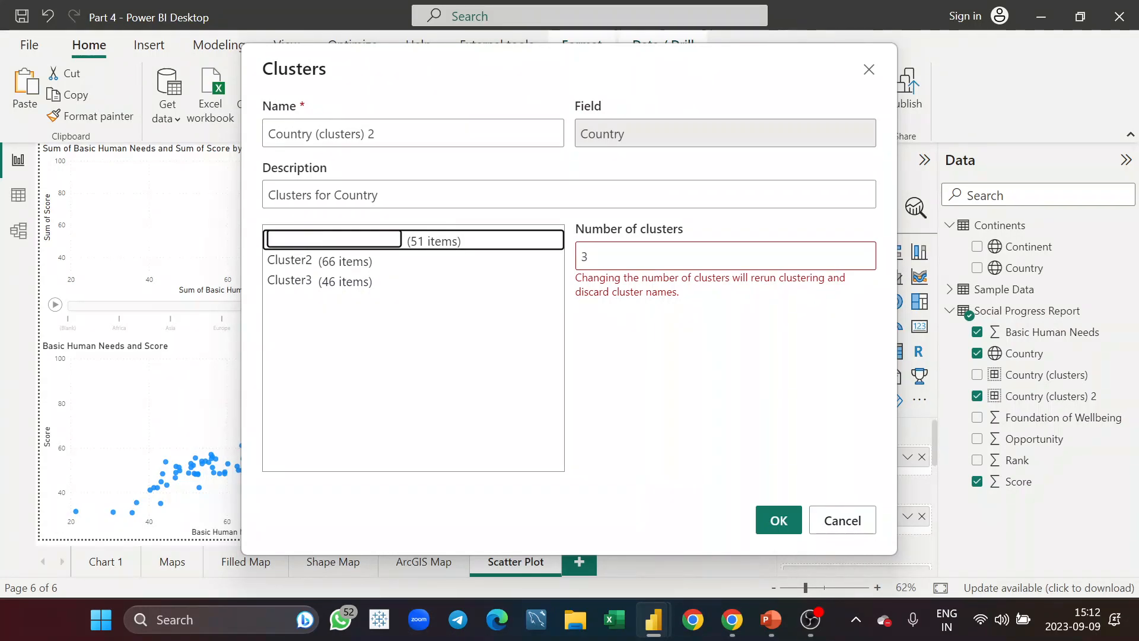
type("A")
Rename Cluster2 as B and Cluster3 as C, and apply the cluster changes.
left_click(304, 263)
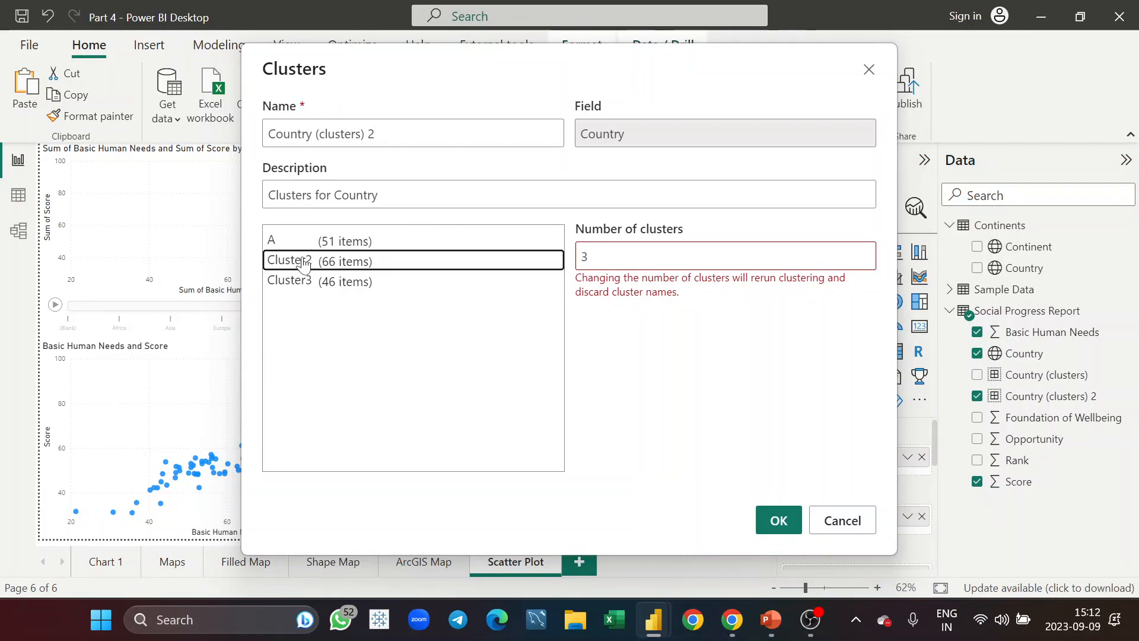
left_click(304, 263)
key("BackSpace")
type("B")
left_click(296, 284)
left_click(296, 283)
type("C")
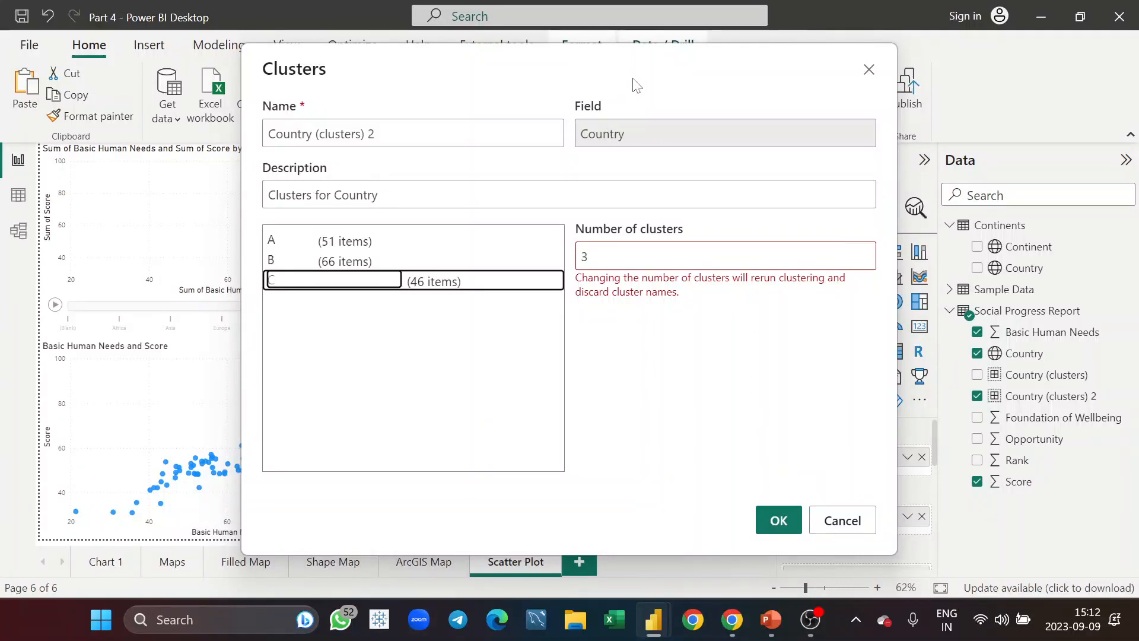
left_click_drag(668, 56, 429, 102)
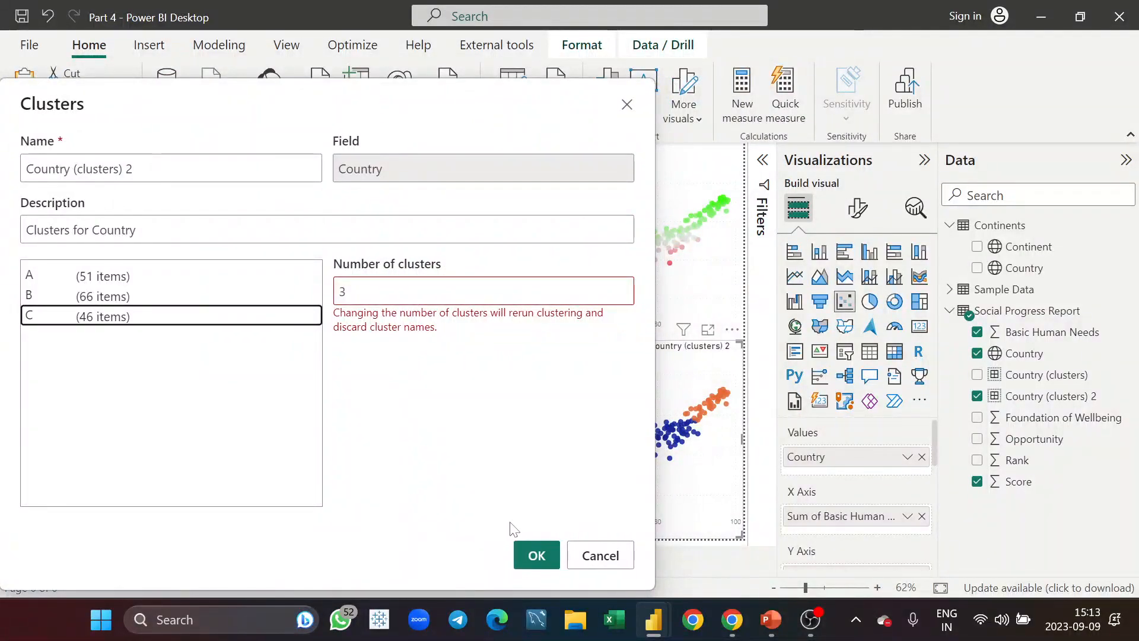
left_click(534, 555)
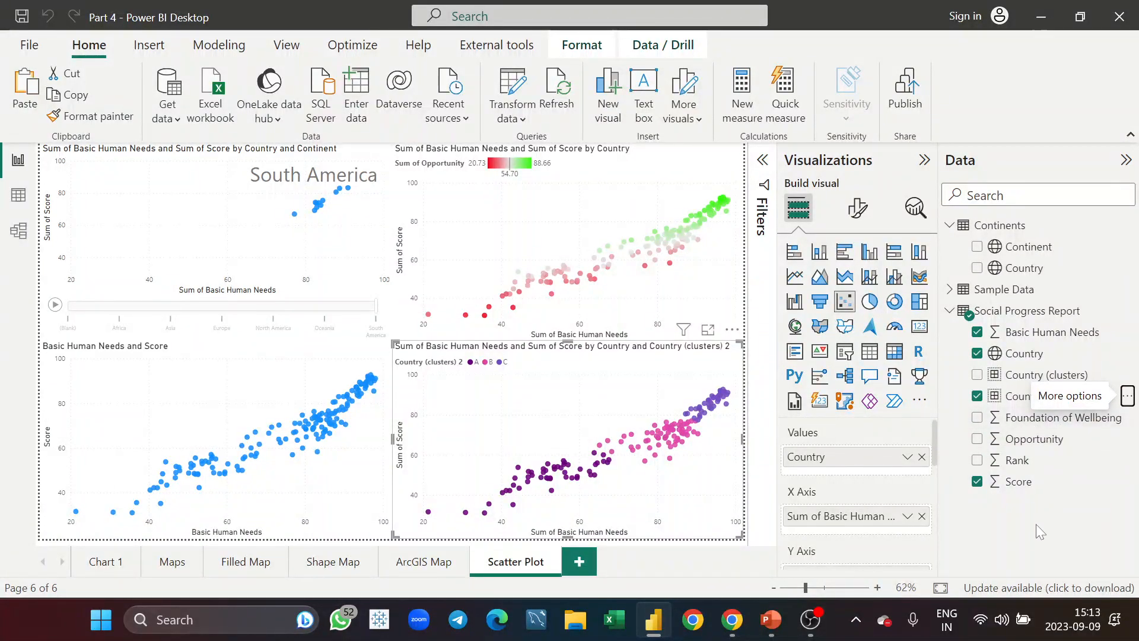
Try adding Country to the values of the unsummarized scatter chart, and remove it again.
scroll(870, 534, "down", 3)
scroll(868, 531, "down", 2)
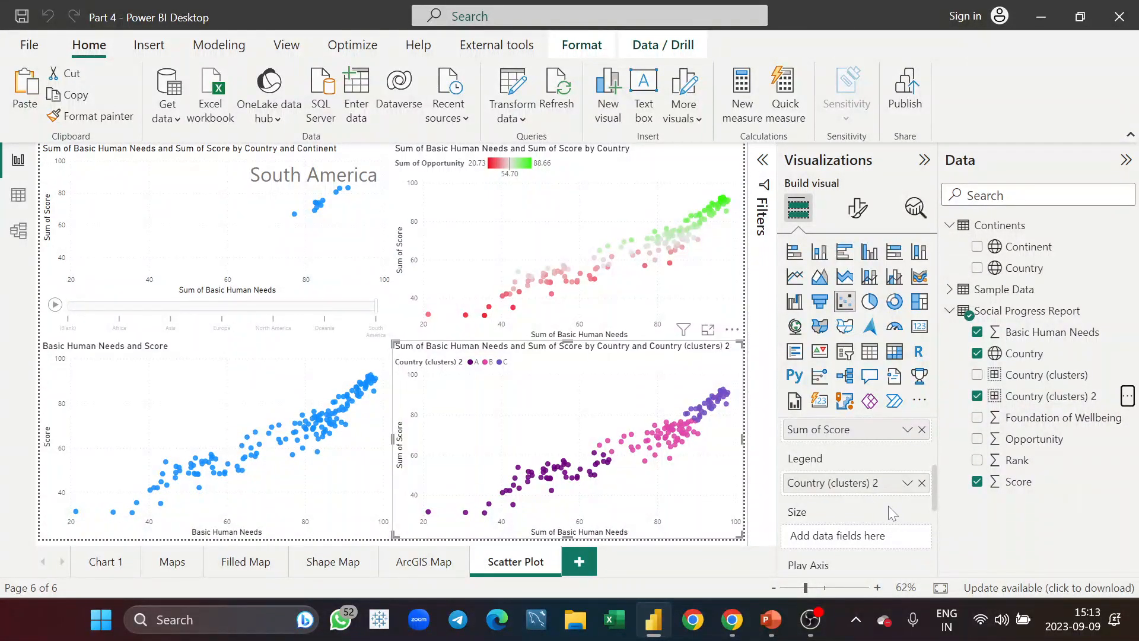
left_click(265, 385)
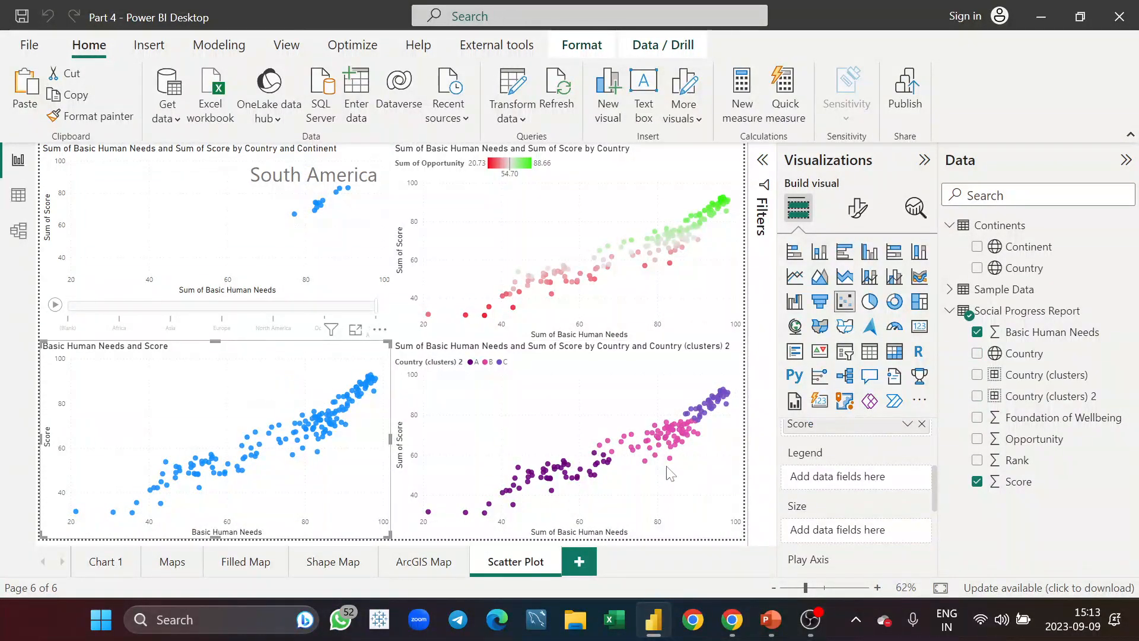
scroll(840, 485, "up", 2)
scroll(842, 491, "up", 2)
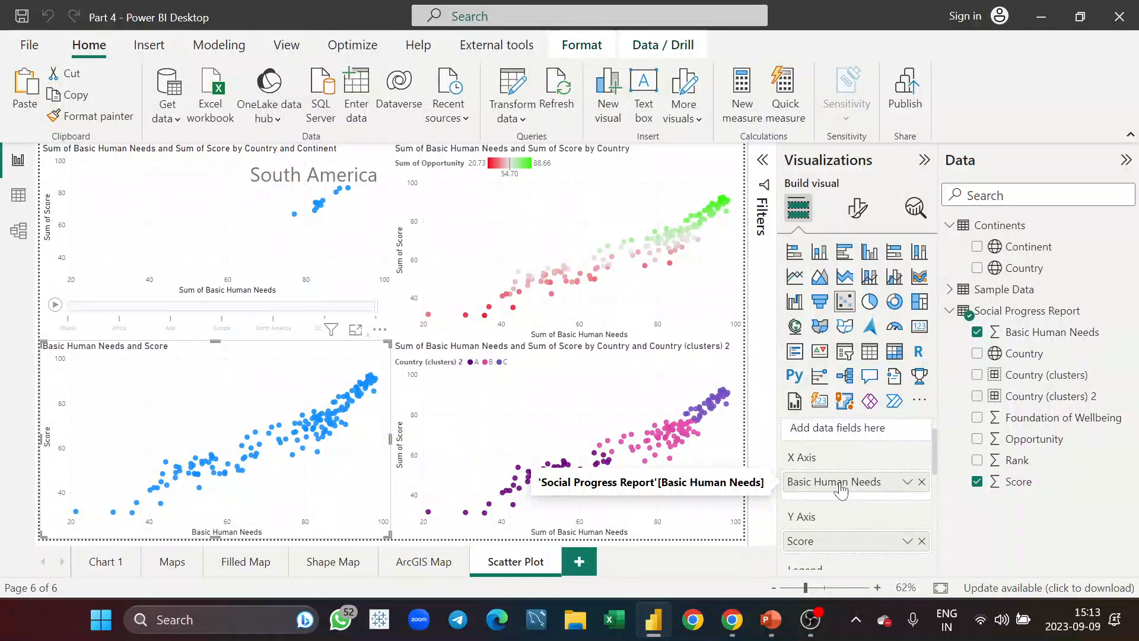
scroll(842, 490, "up", 1)
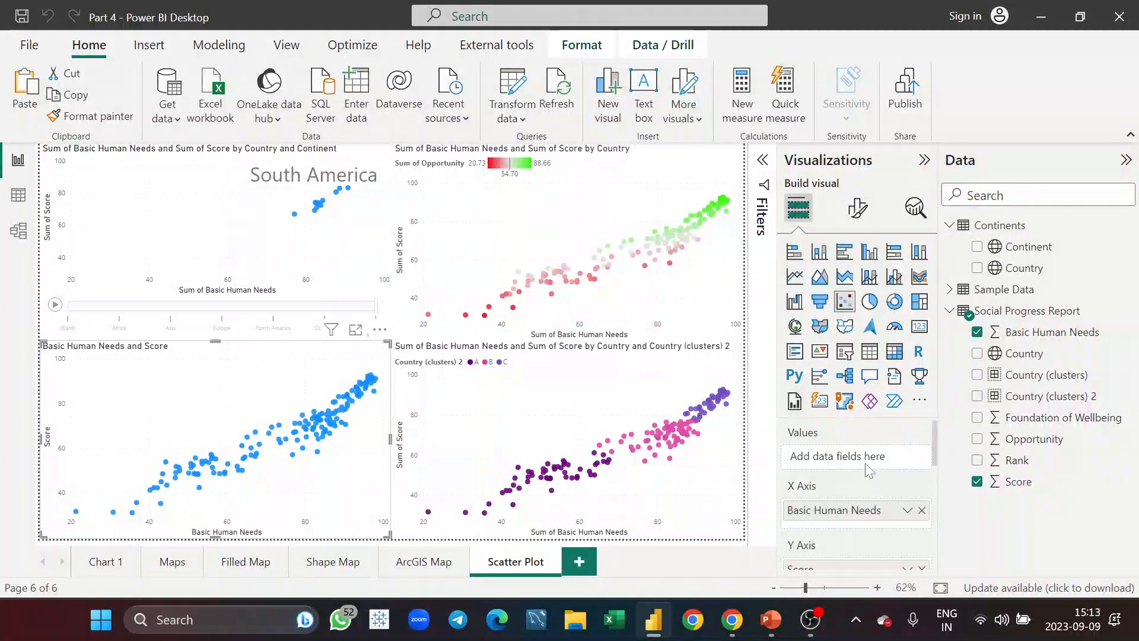
left_click_drag(1050, 362, 848, 461)
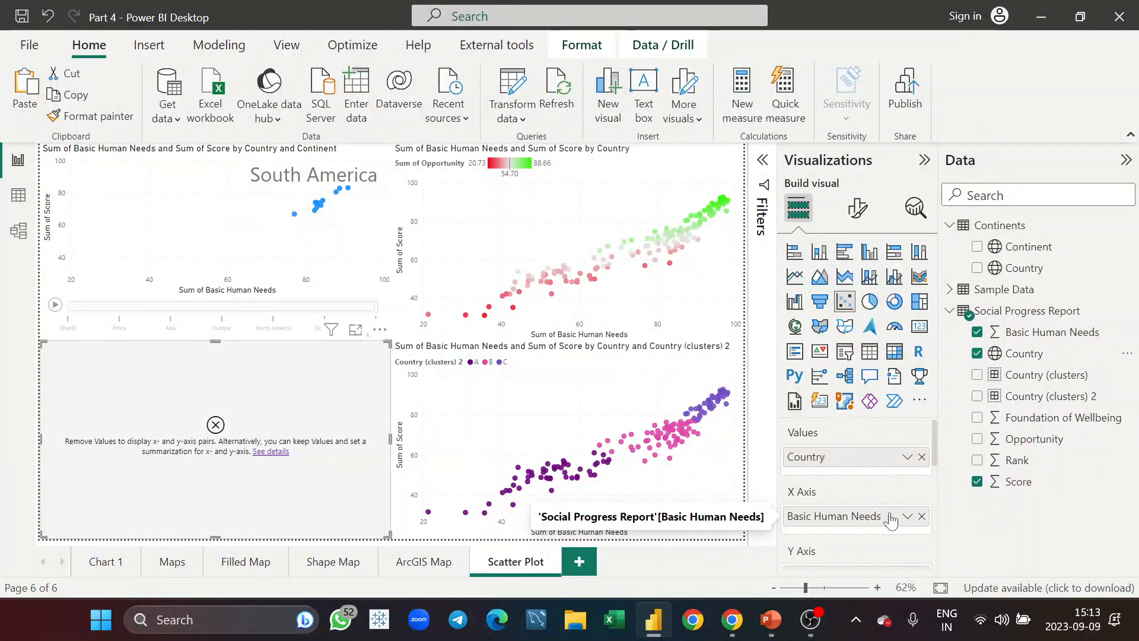
scroll(890, 520, "down", 1)
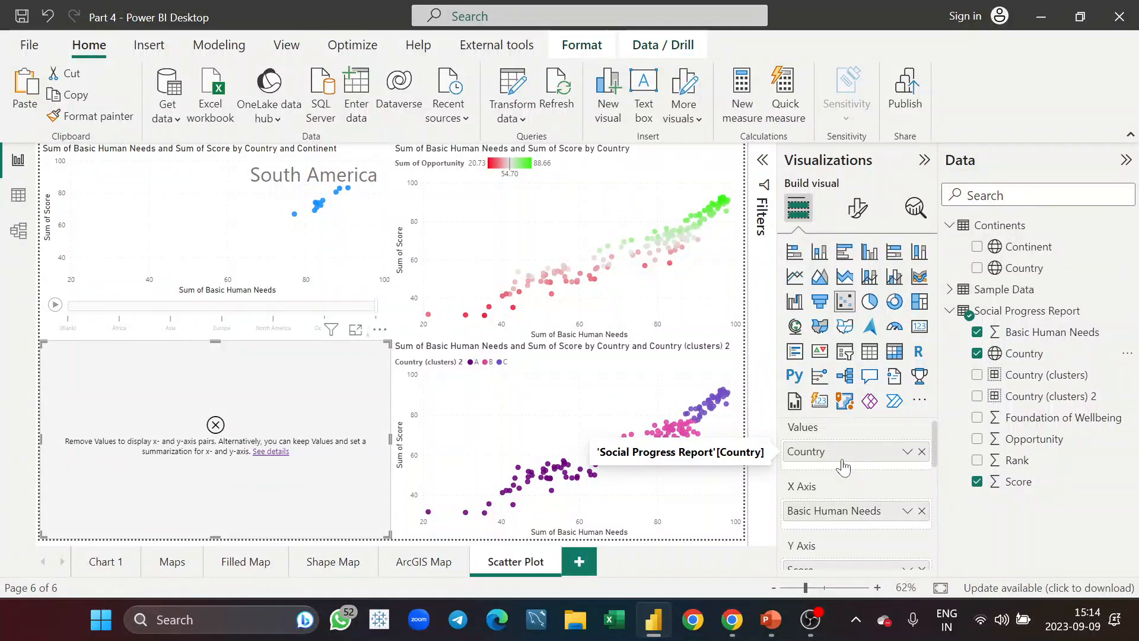
left_click(921, 452)
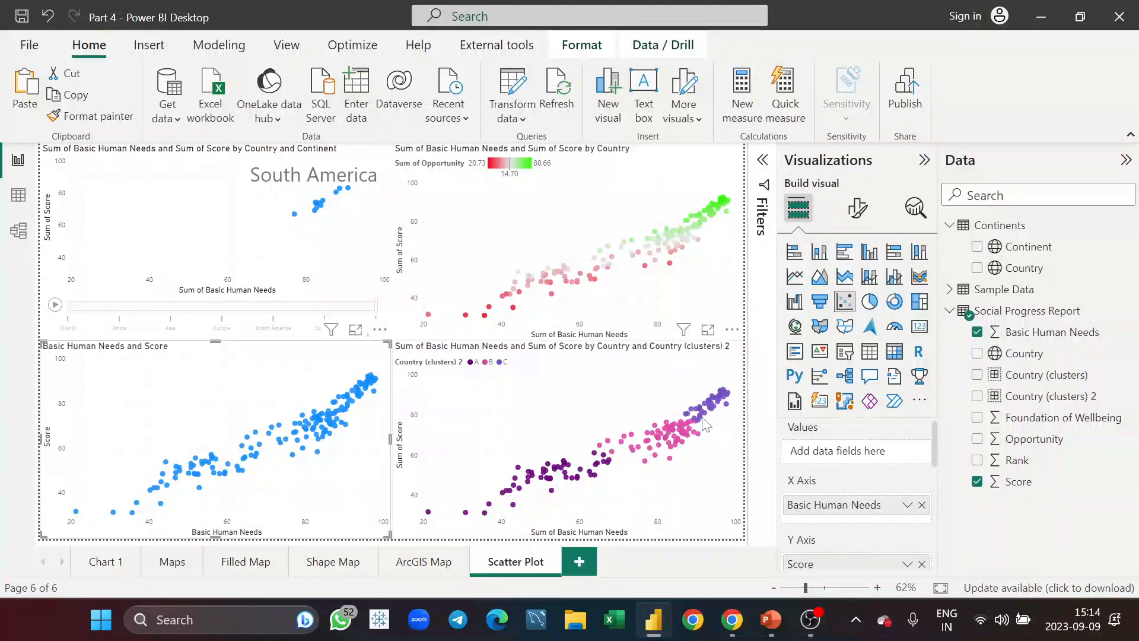
Filter the other charts by cluster C and by cluster B in the clustered scatter chart, and clear the selection.
left_click(499, 363)
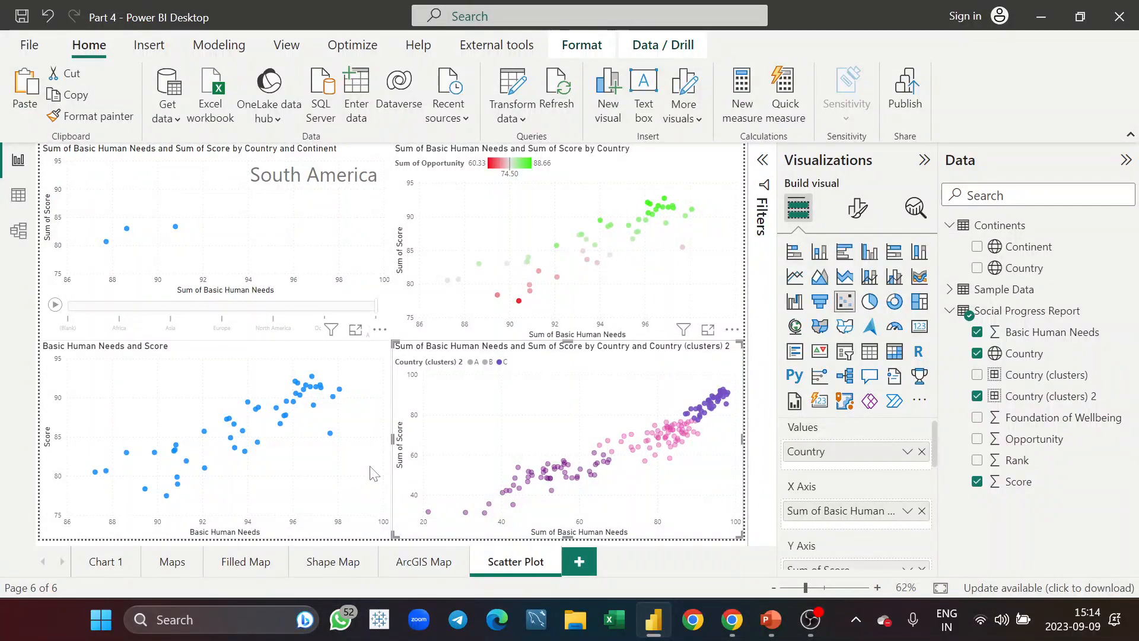
left_click(485, 363)
left_click(486, 363)
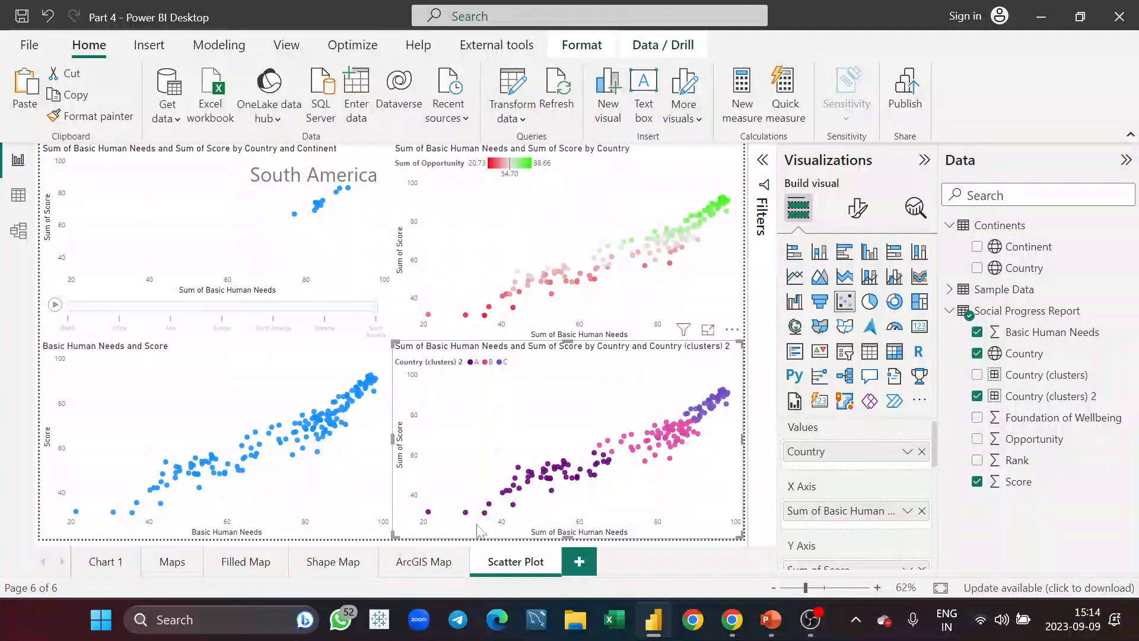
Add a new report page, and turn on the zoom slider for the gradient-coloured chart on the Scatter Plot page.
left_click(579, 562)
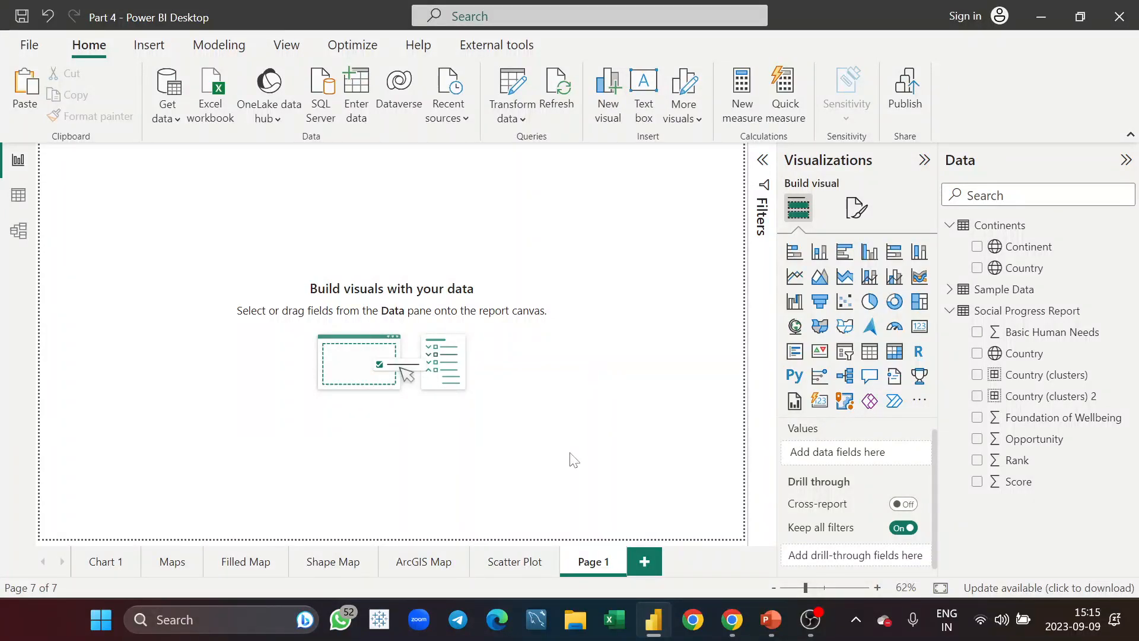
left_click(501, 568)
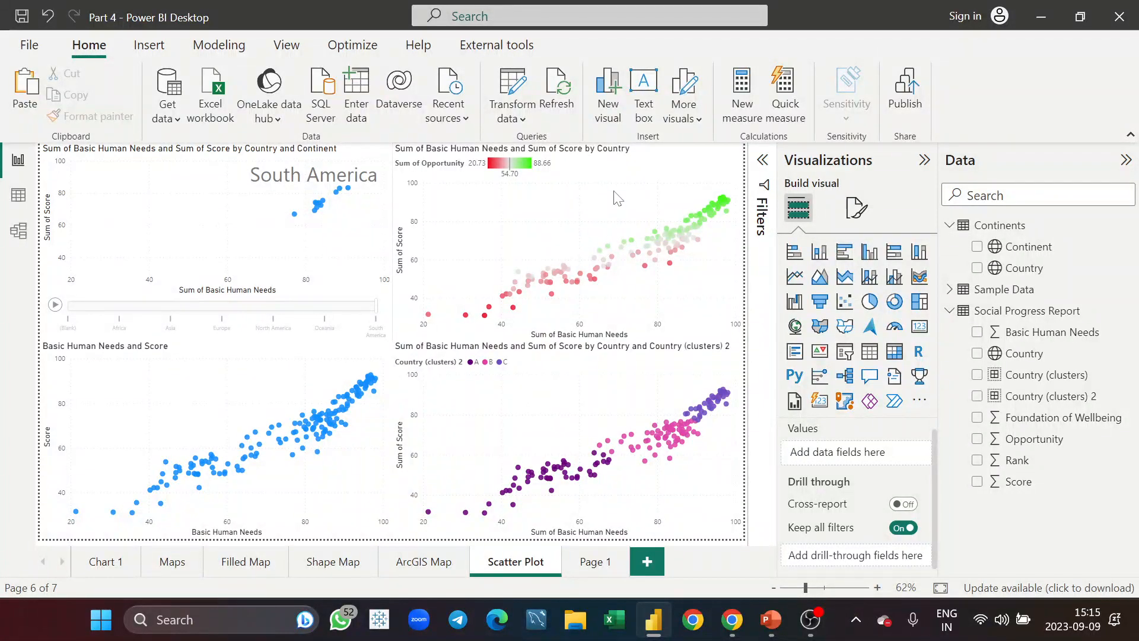
left_click(614, 197)
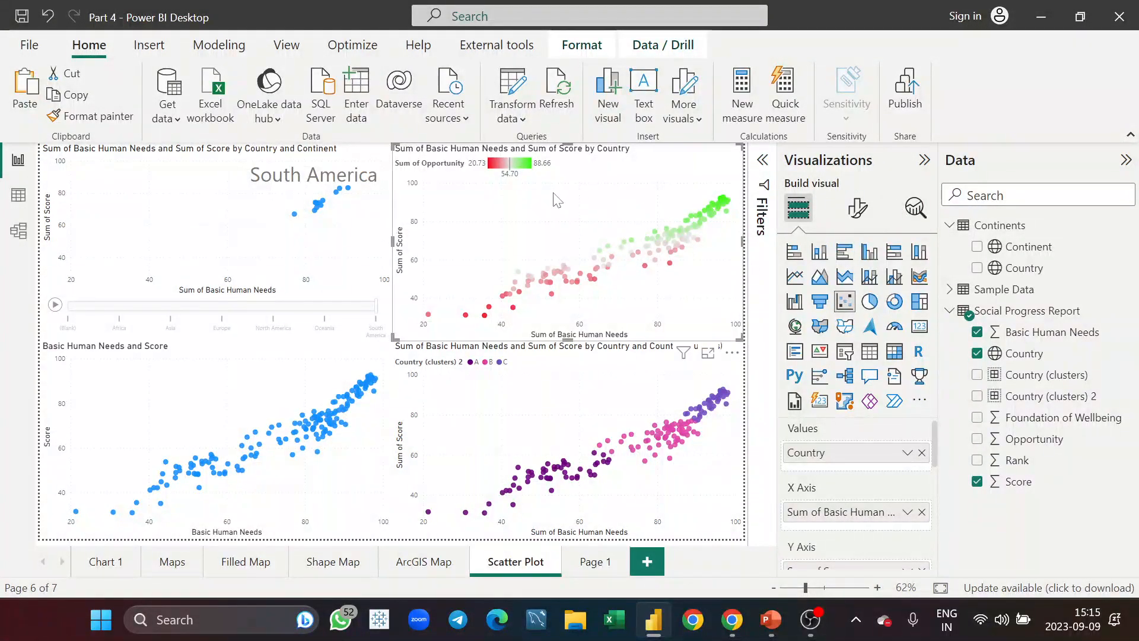
left_click(857, 208)
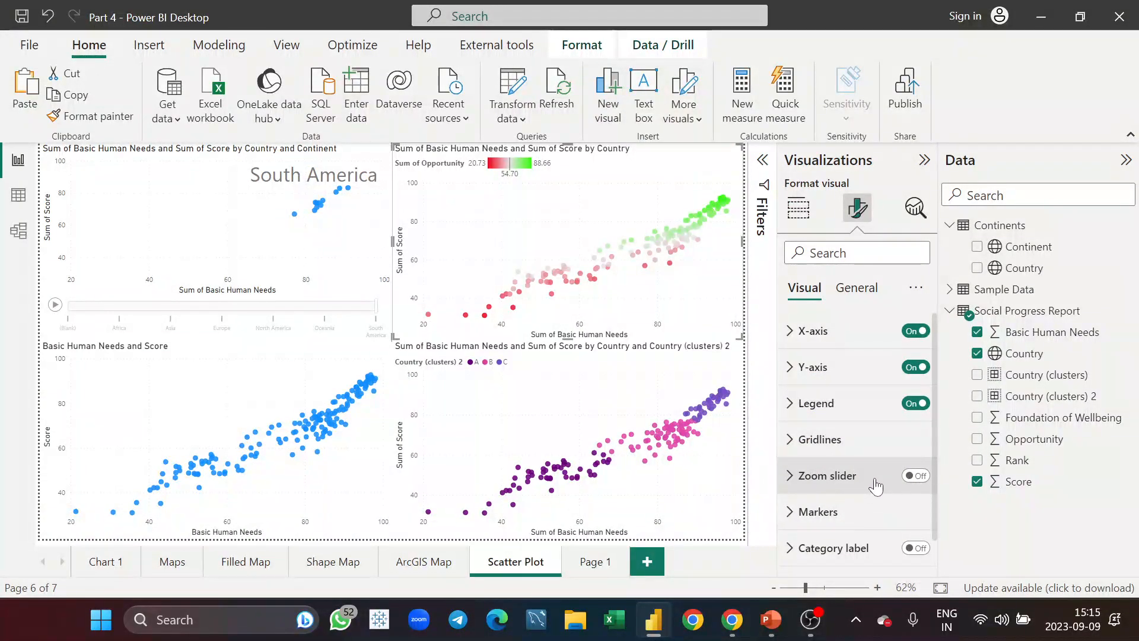
left_click(914, 476)
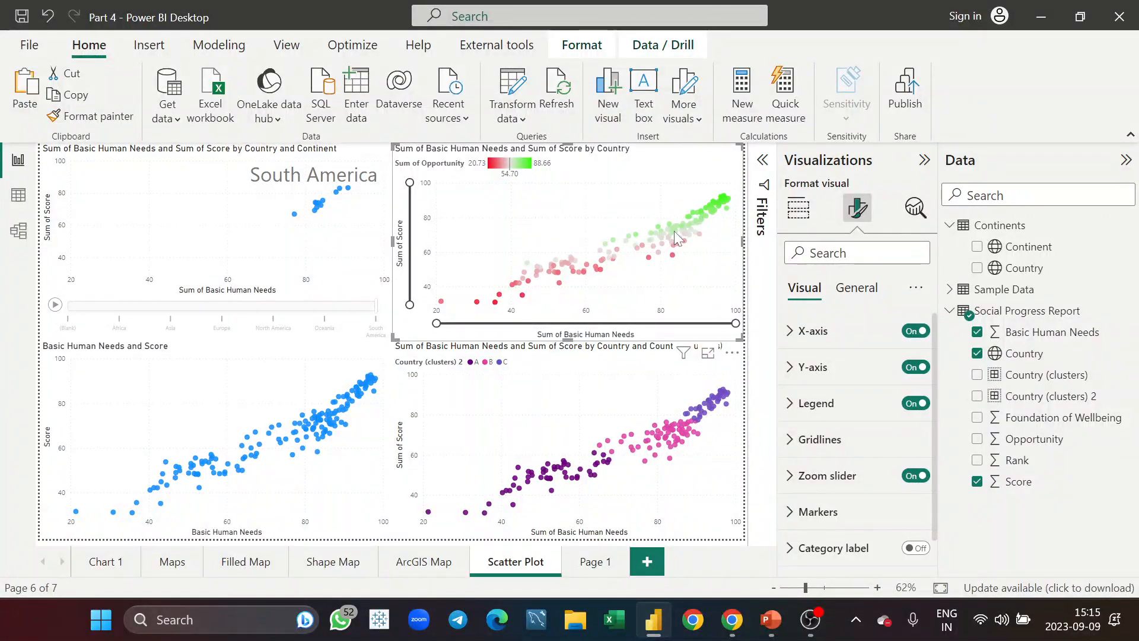
Test both zoom sliders on the upper and lower ranges of the gradient-coloured chart, and restore the full axis ranges.
left_click_drag(438, 324, 590, 323)
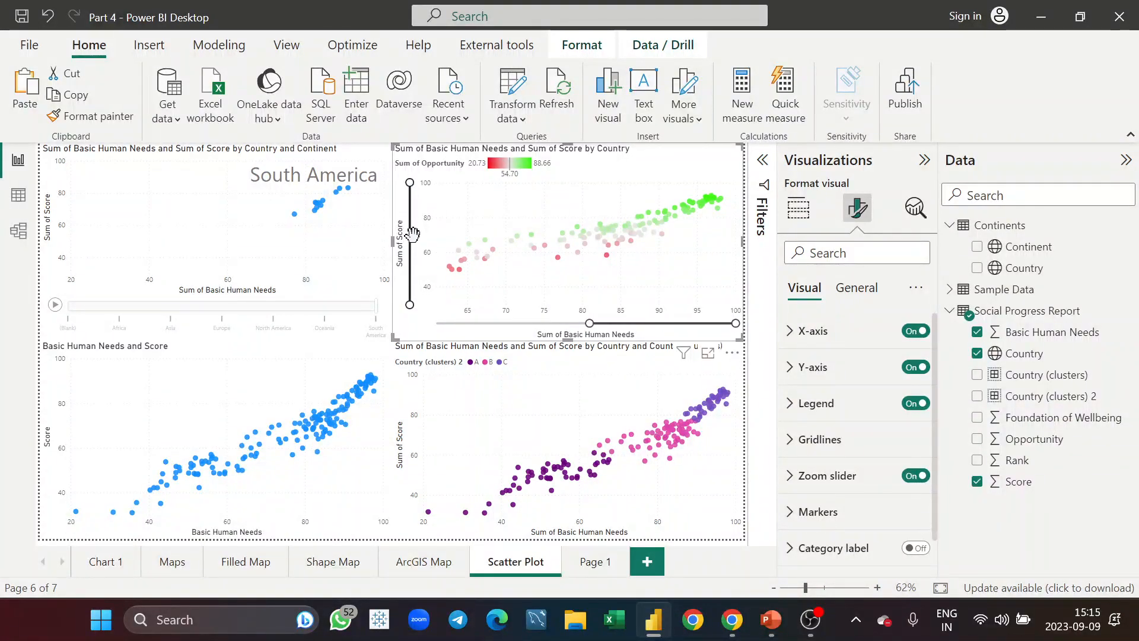
left_click_drag(408, 303, 406, 242)
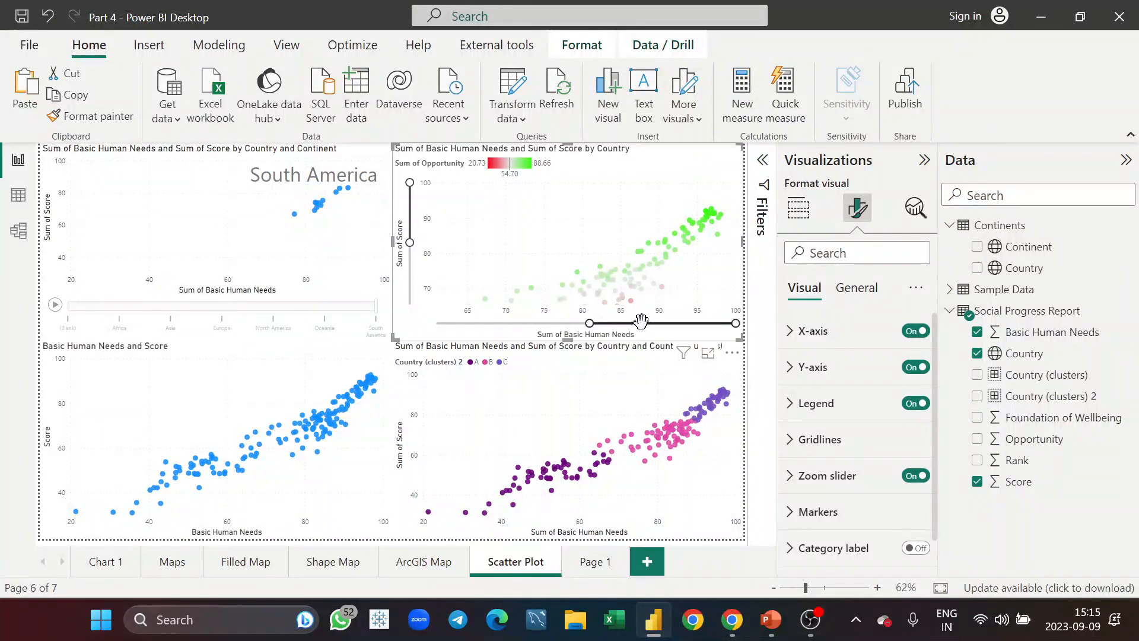
left_click_drag(640, 321, 496, 323)
left_click_drag(409, 210, 423, 289)
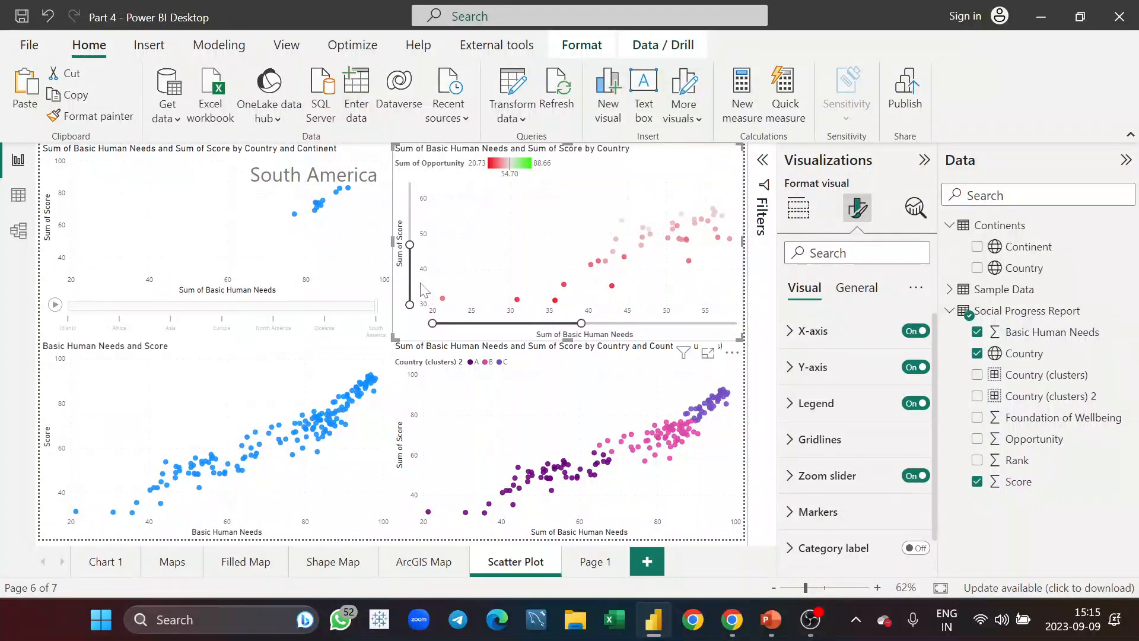
left_click_drag(410, 240, 409, 183)
left_click_drag(584, 324, 753, 324)
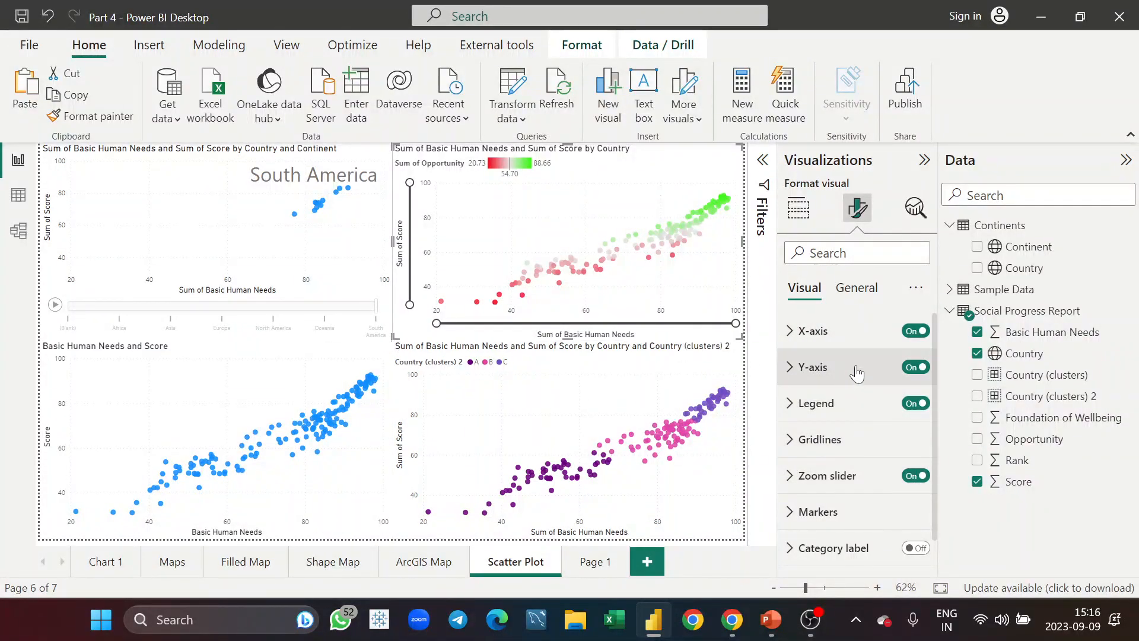
scroll(873, 404, "down", 1)
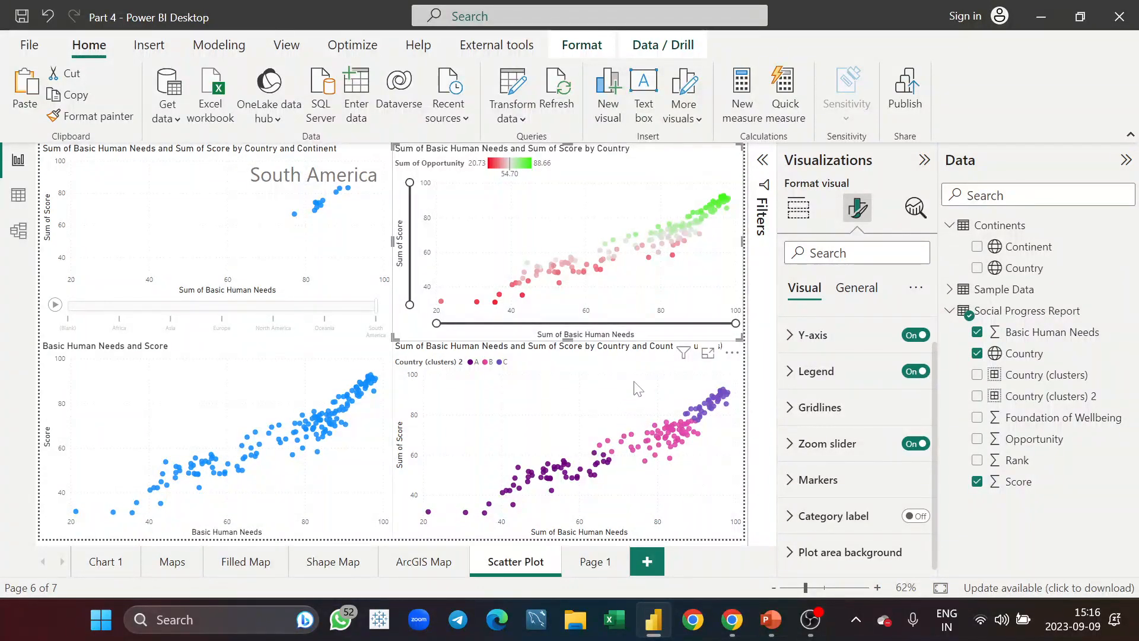
On Page 1, collapse the expanded data tables and hide the Social Progress Report table.
left_click(602, 567)
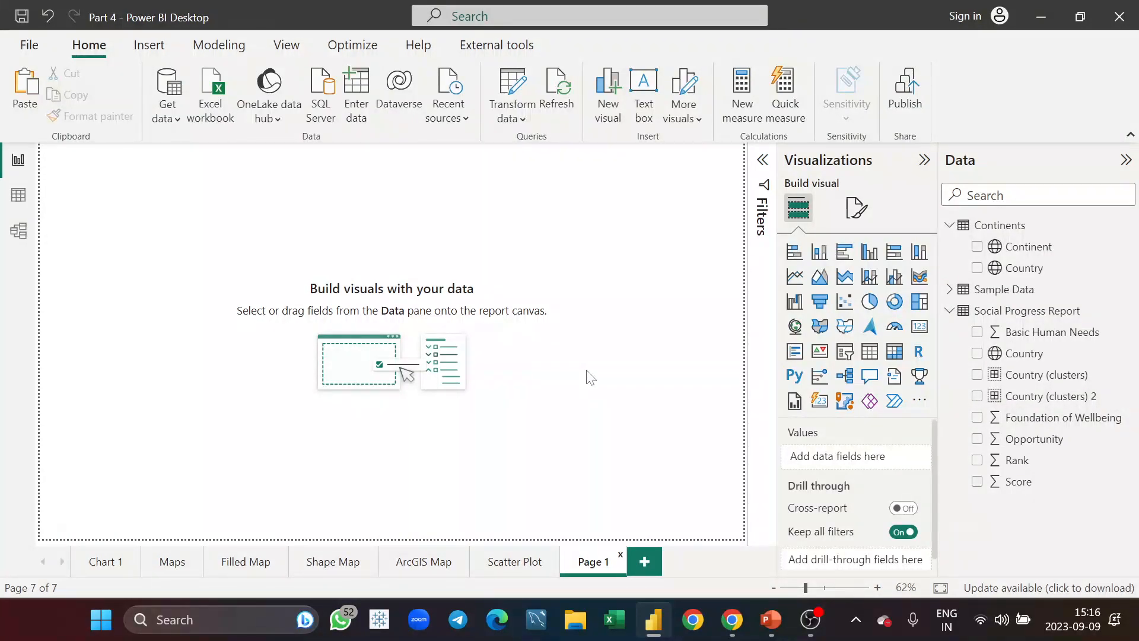
left_click(952, 313)
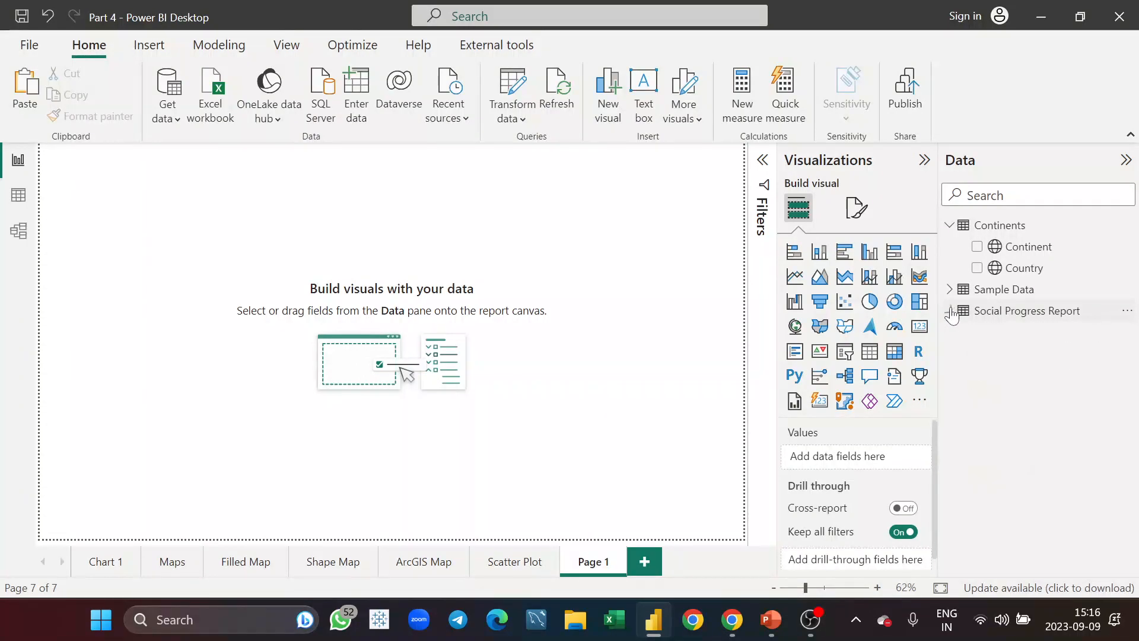
left_click(951, 228)
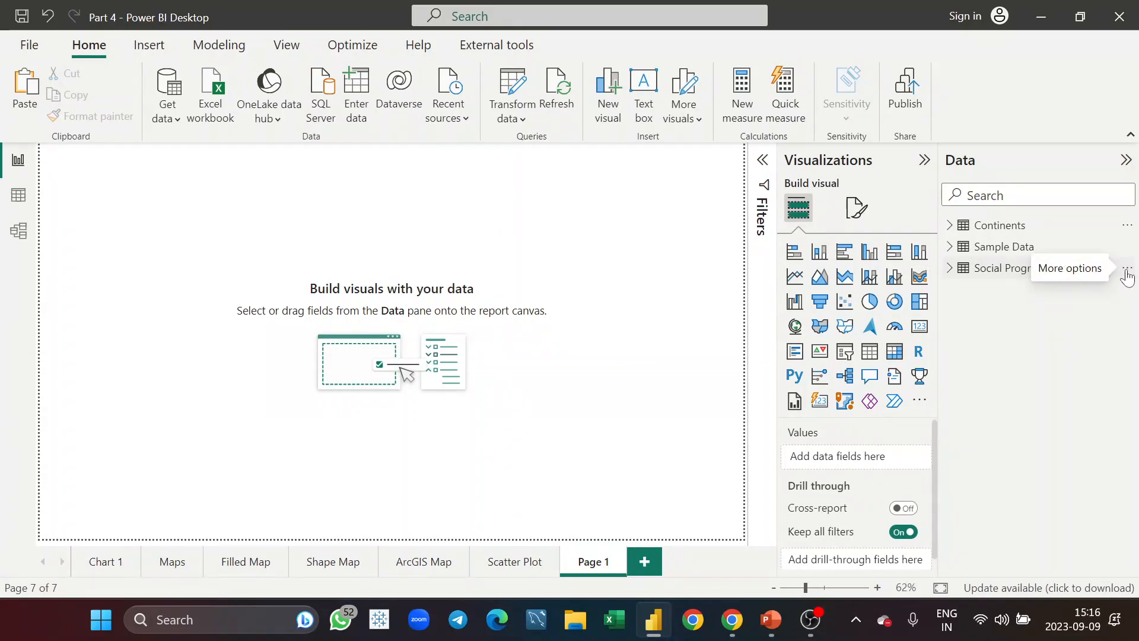
left_click(1127, 271)
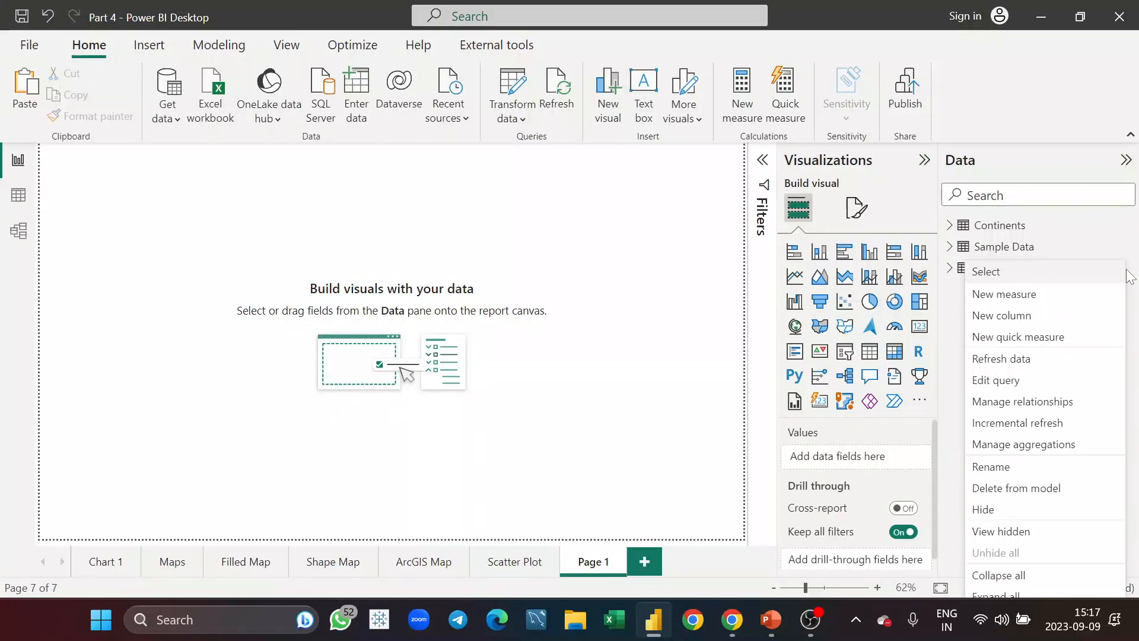
left_click(1020, 515)
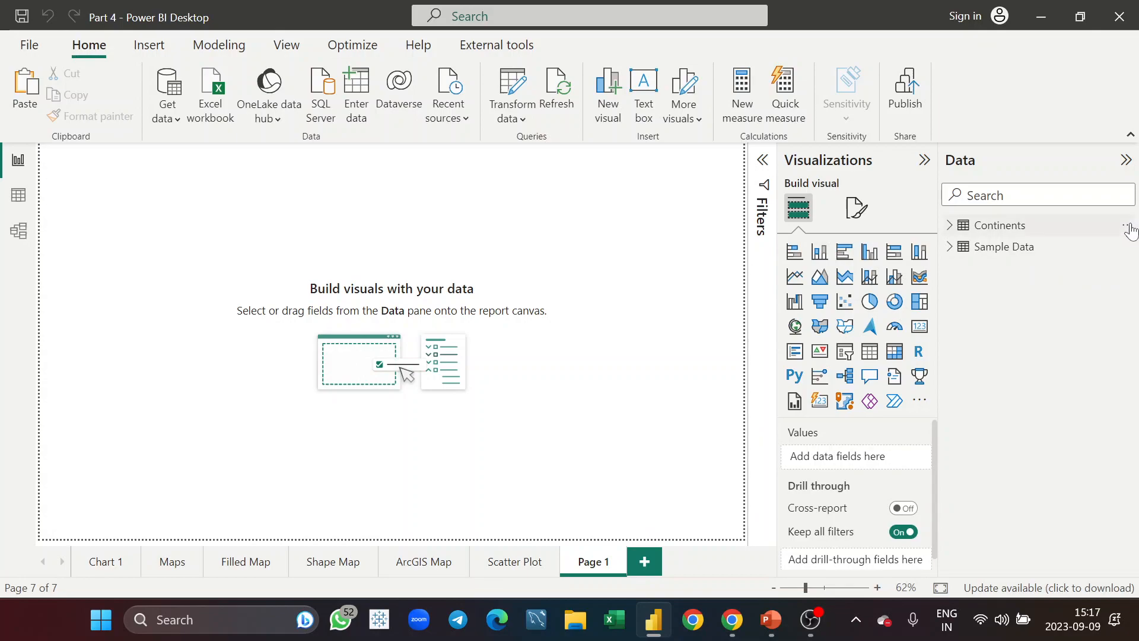
Hide the Continents table, check the hidden tables in the table view, and return to the report page.
left_click(1128, 227)
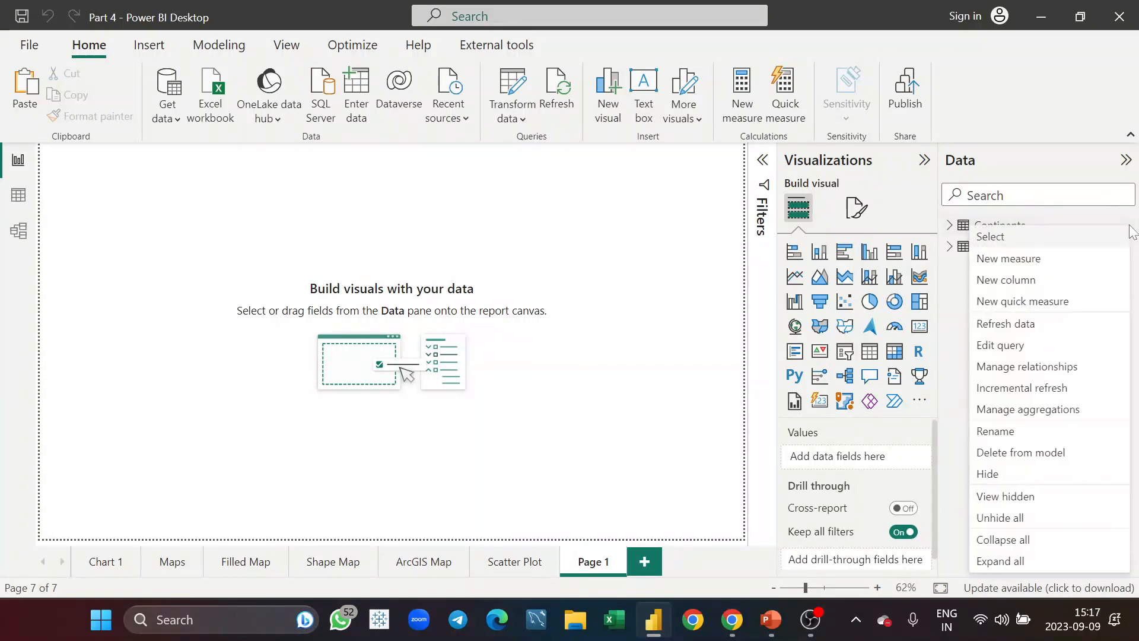
left_click(1016, 473)
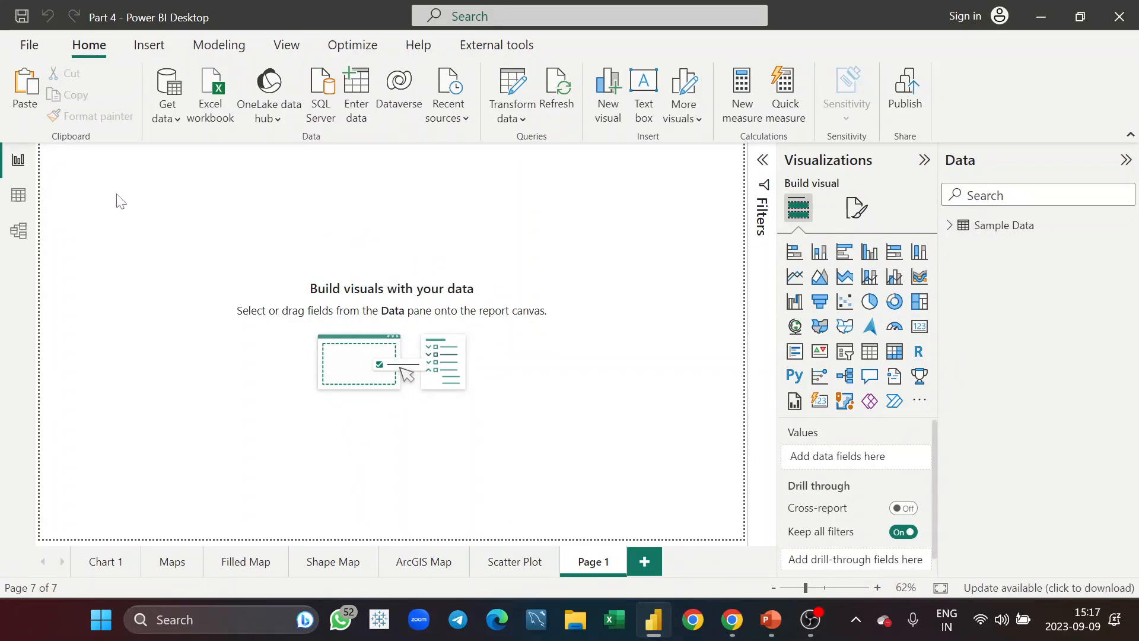
left_click(20, 205)
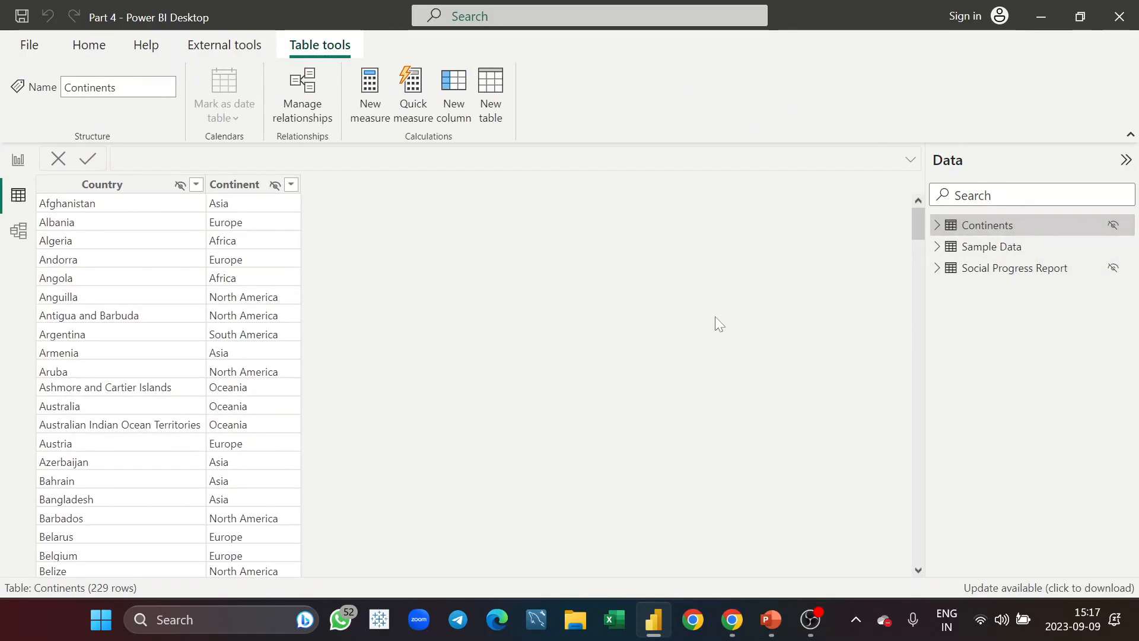
left_click(18, 161)
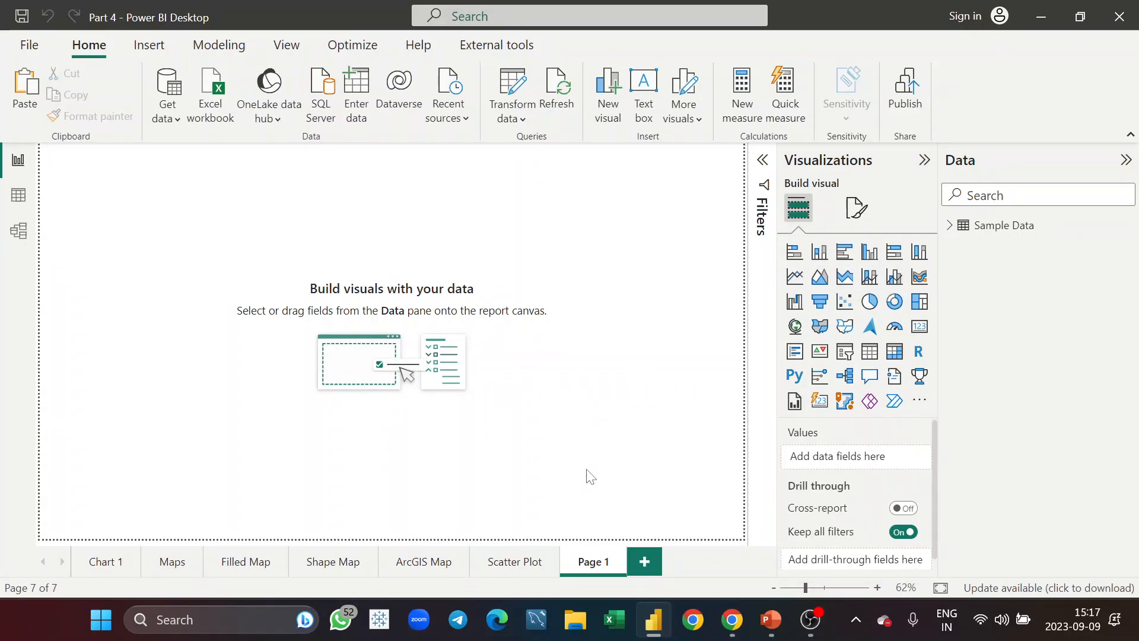
Rename the new report page as Bar Chart 1.
double_click(603, 567)
left_click(603, 563)
type("Bar")
key("BackSpace")
key("BackSpace")
key("BackSpace")
key("BackSpace")
key("BackSpace")
key("BackSpace")
type("Bar Chart")
key("Return")
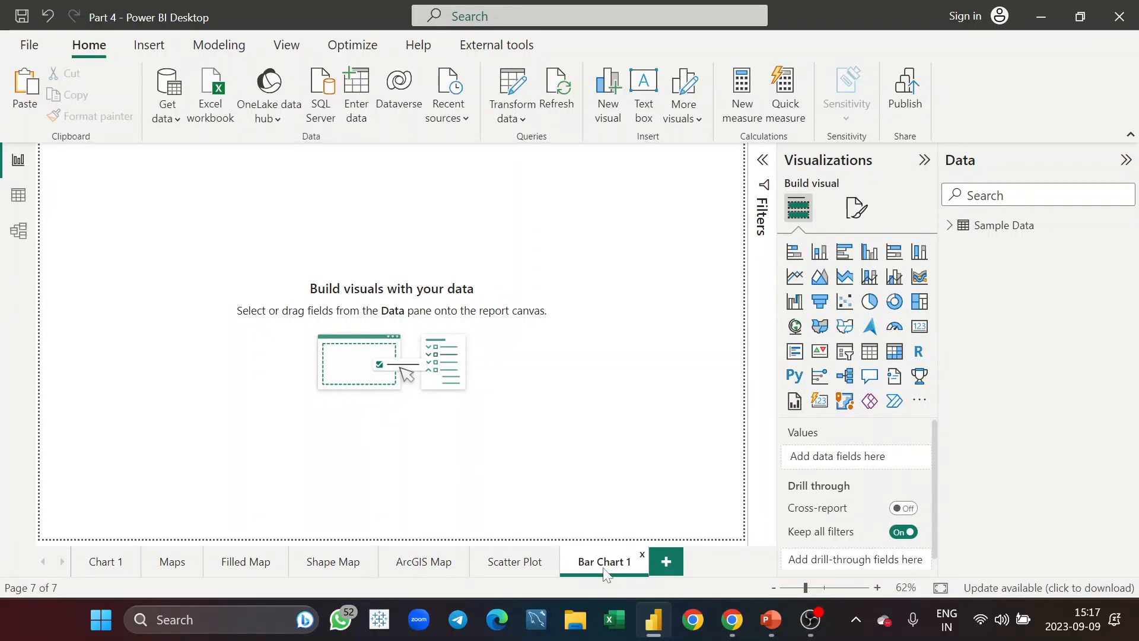
Insert a stacked bar chart, enlarge it to fill the left half of the page, and expand the Sample Data table.
left_click(794, 252)
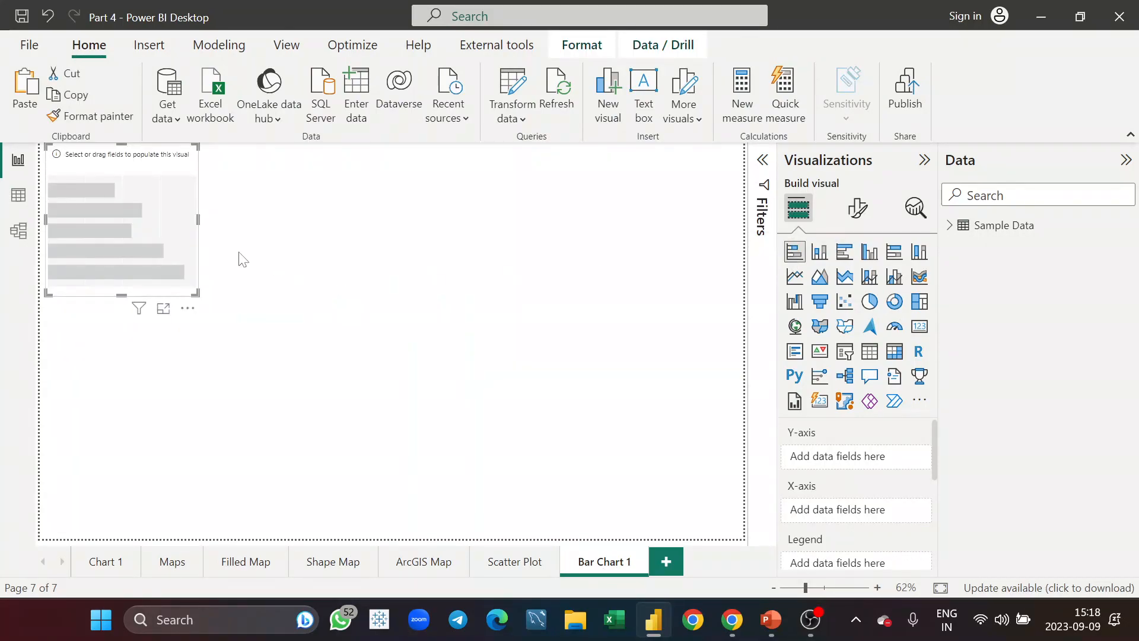
left_click_drag(191, 292, 386, 541)
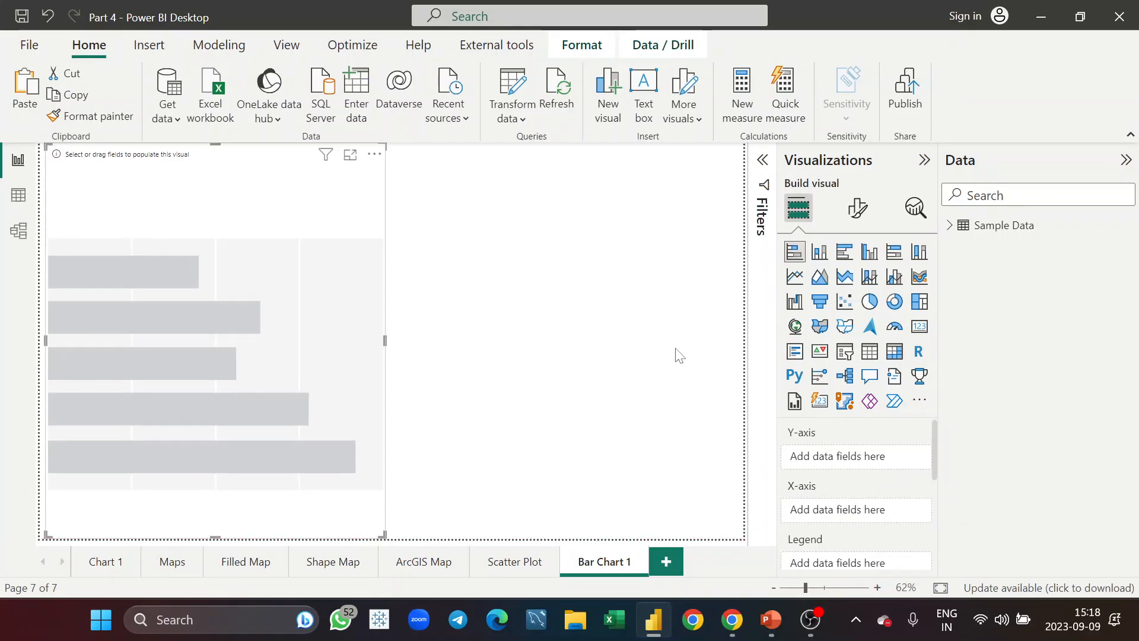
left_click(951, 225)
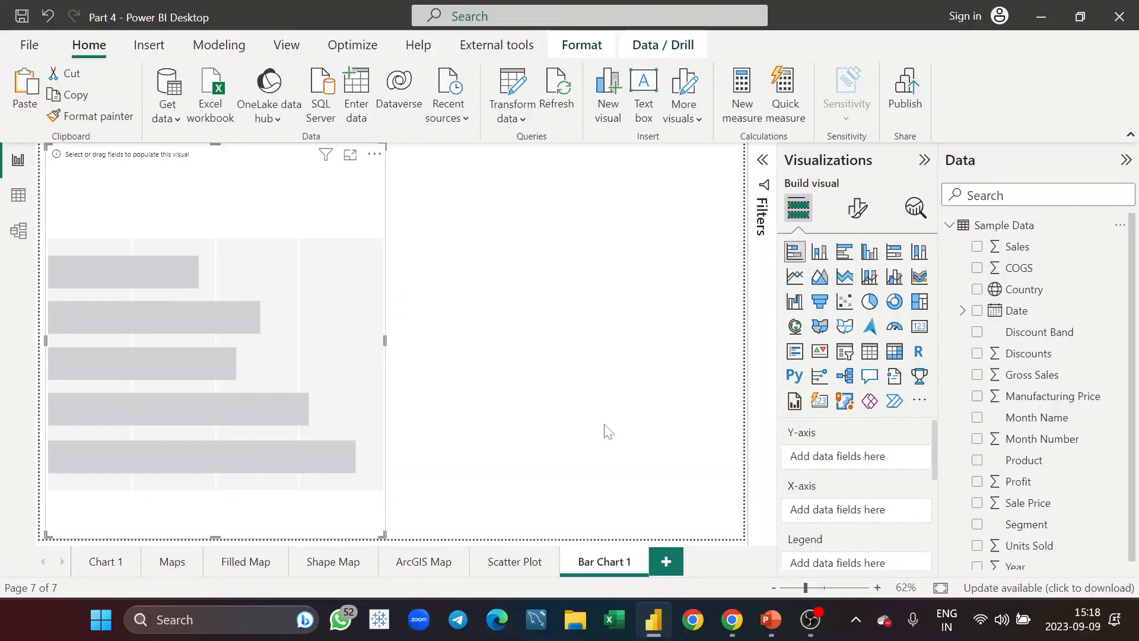
Review the fields assigned to the gradient-coloured chart on the Scatter Plot page, and return to the Bar Chart 1 page.
left_click(524, 564)
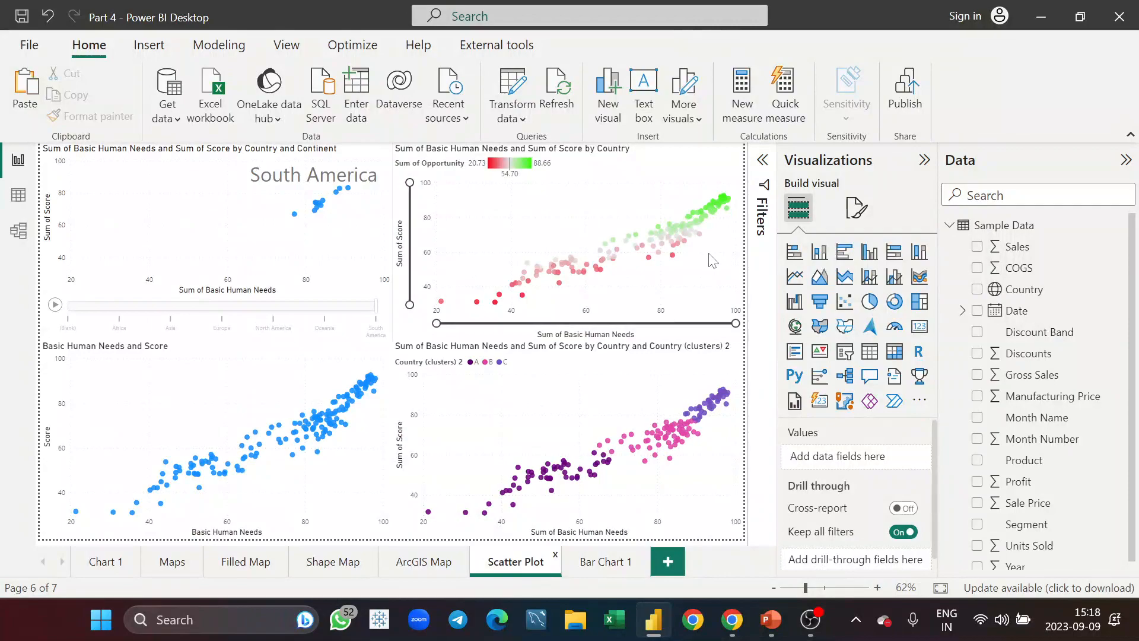
left_click(712, 261)
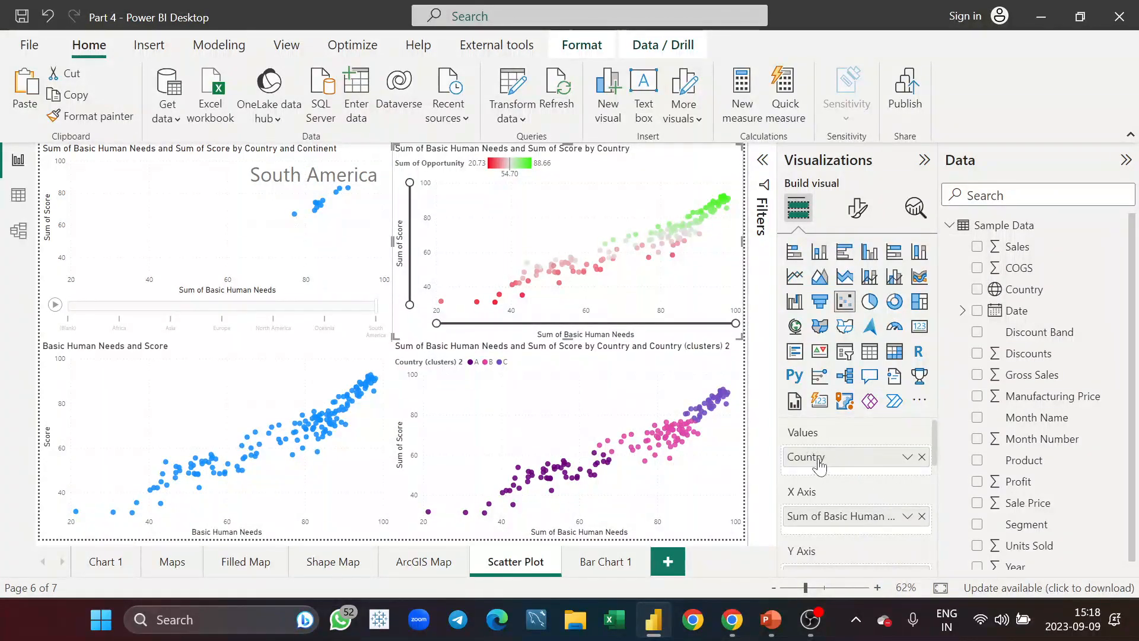
left_click(607, 573)
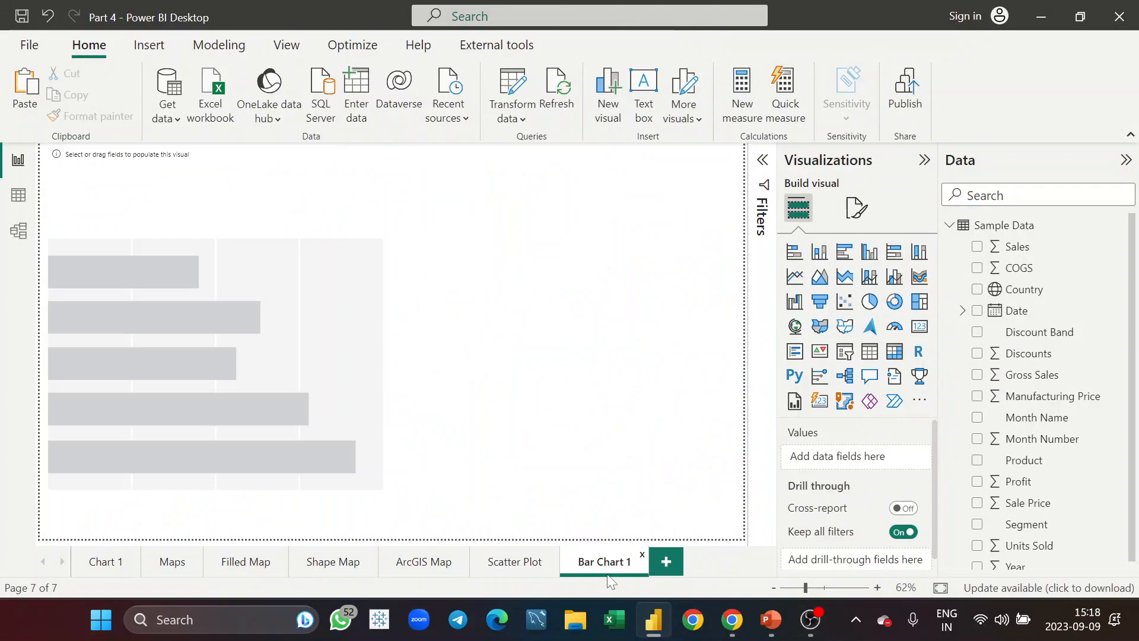
Assign Product to the stacked bar chart's Y-axis and Sales to its X-axis.
left_click(304, 172)
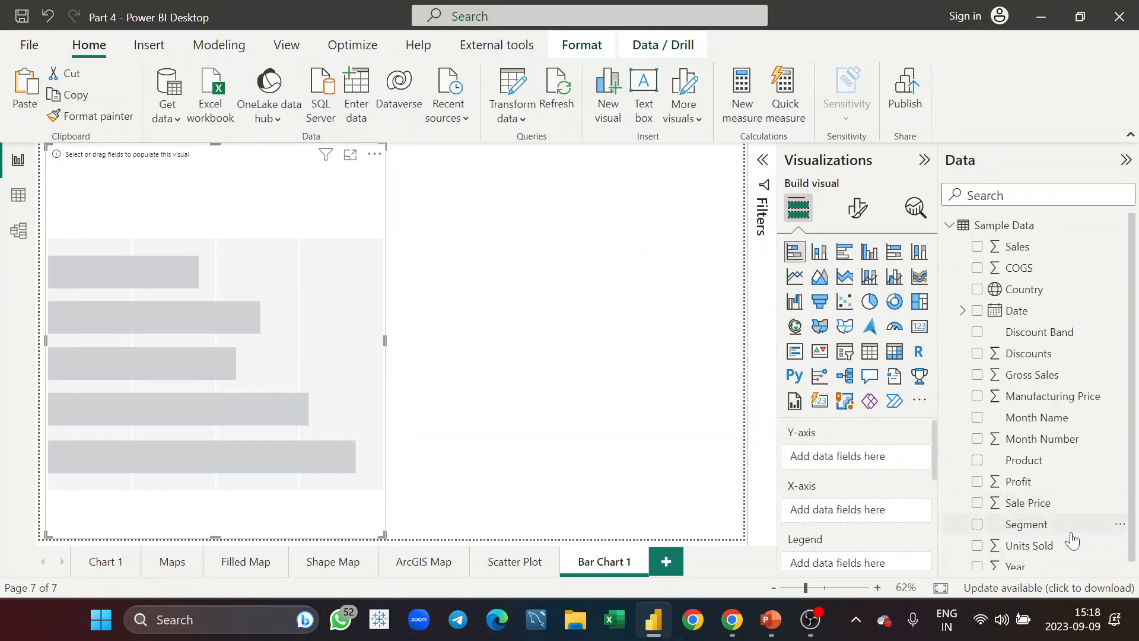
left_click_drag(1043, 464, 843, 466)
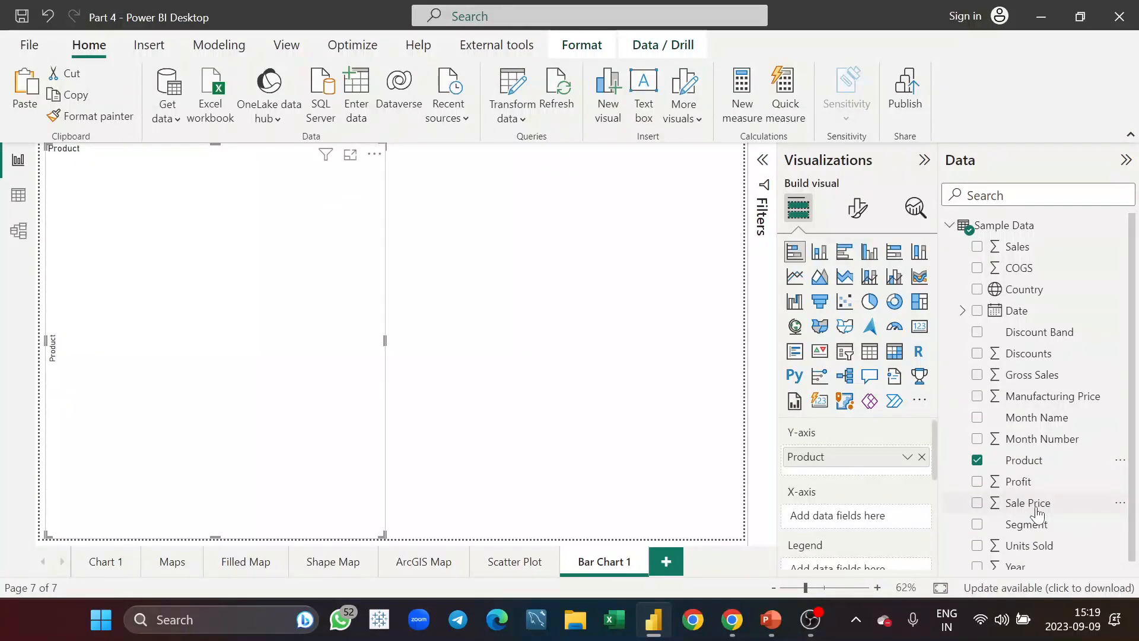
scroll(1042, 543, "down", 1)
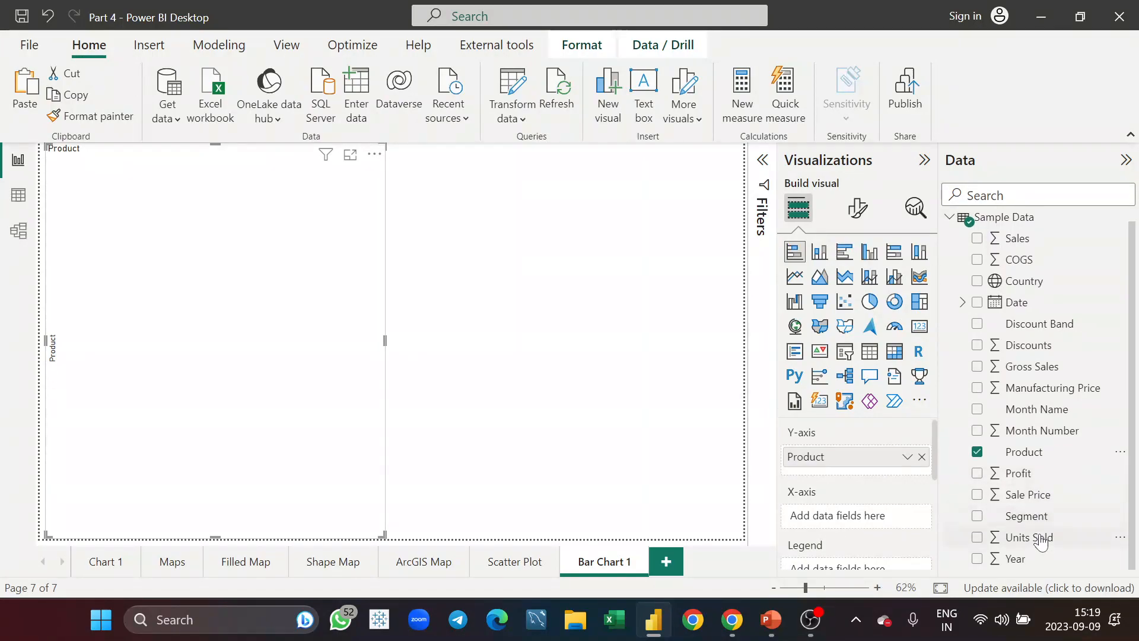
scroll(1018, 305, "up", 1)
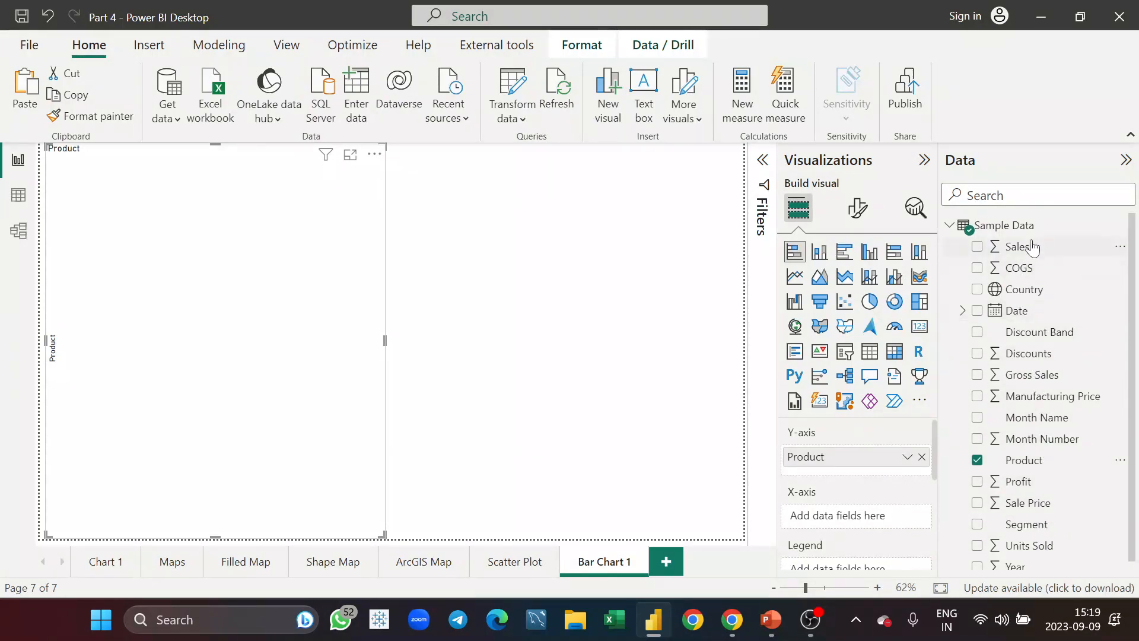
left_click_drag(1017, 247, 852, 515)
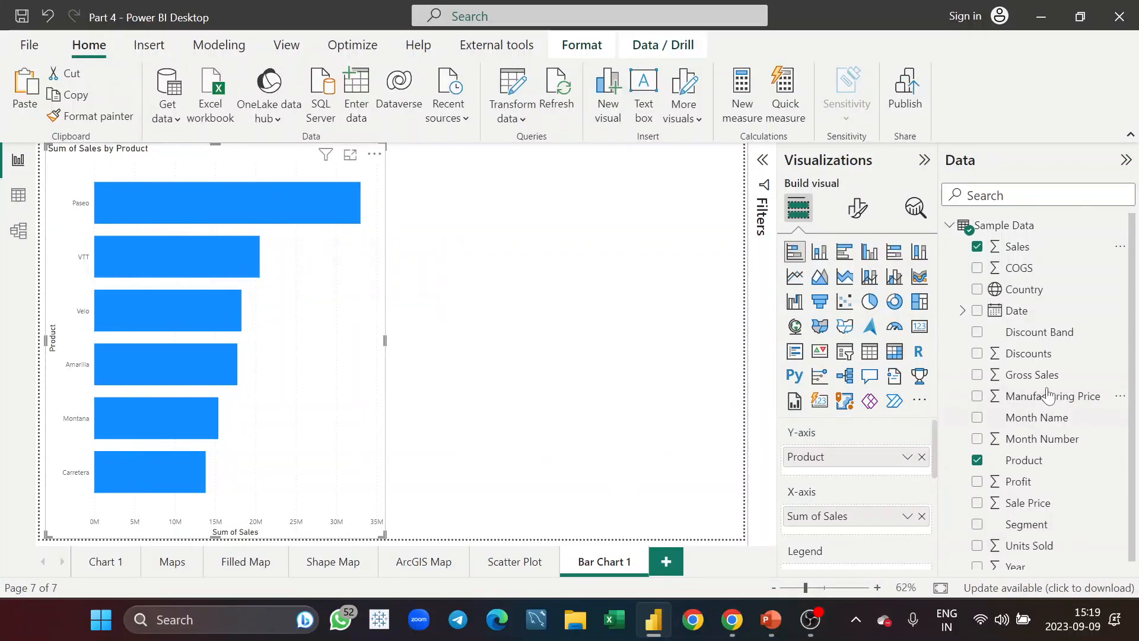
Add Discounts to the bar chart's X-axis, and replace Sales with Profit.
left_click_drag(1062, 366, 860, 537)
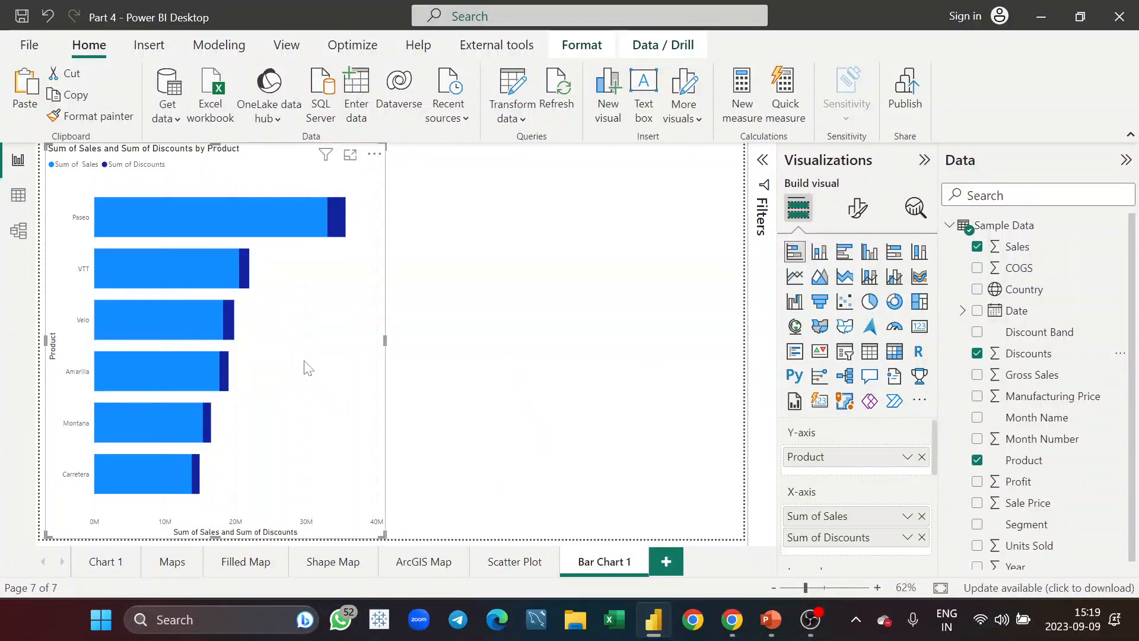
left_click(923, 518)
left_click_drag(1018, 481, 893, 518)
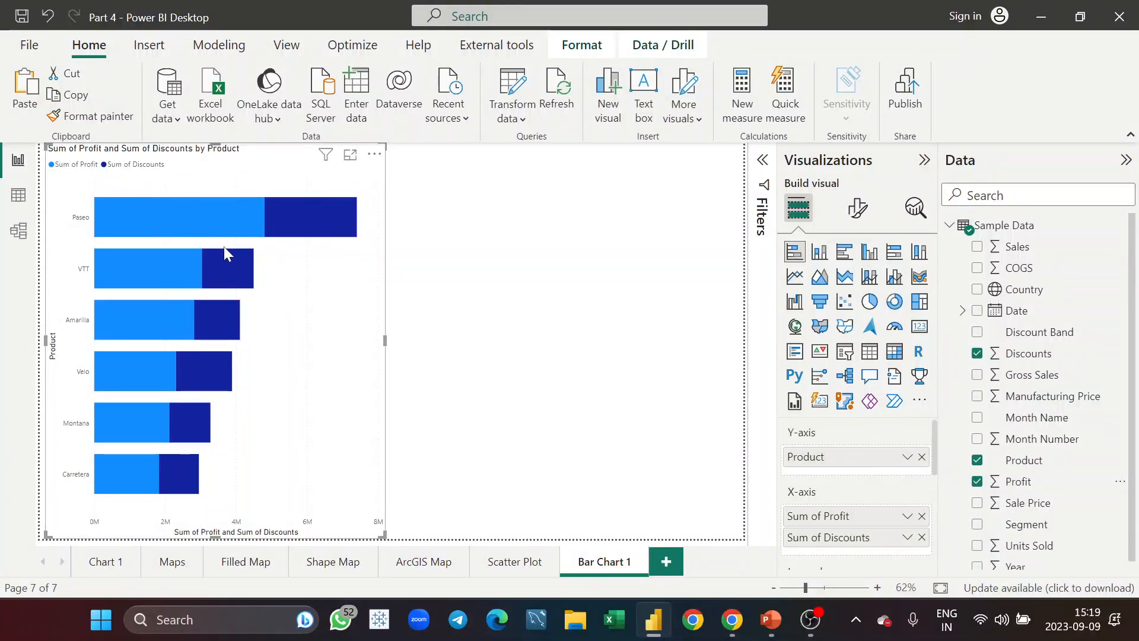
Turn on data labels and total labels for the stacked bar chart.
left_click(858, 209)
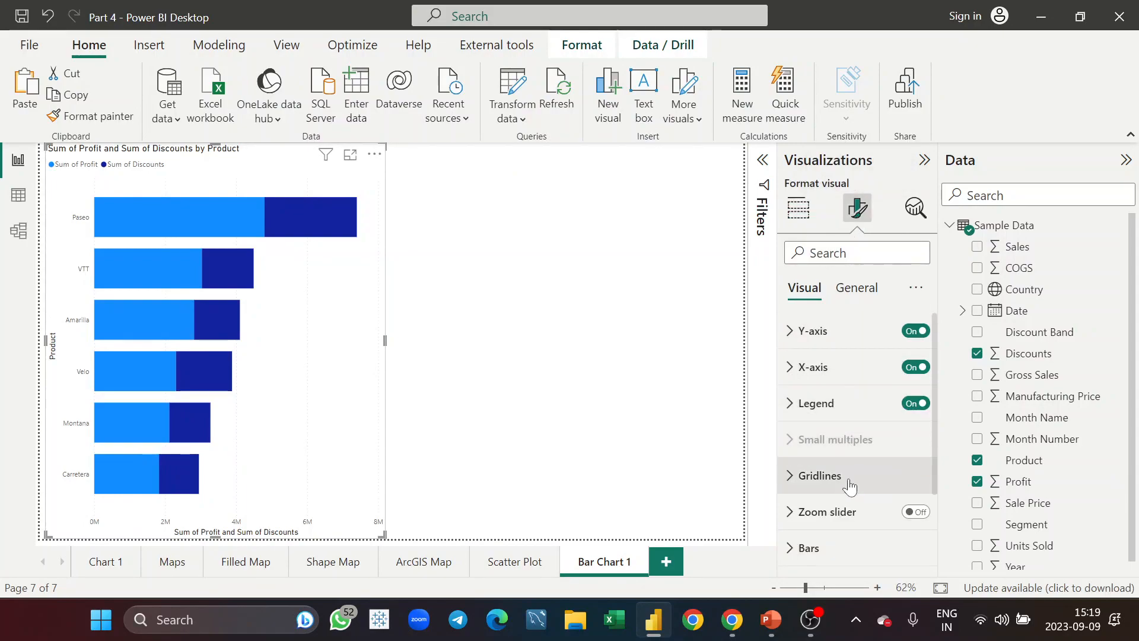
scroll(854, 481, "down", 3)
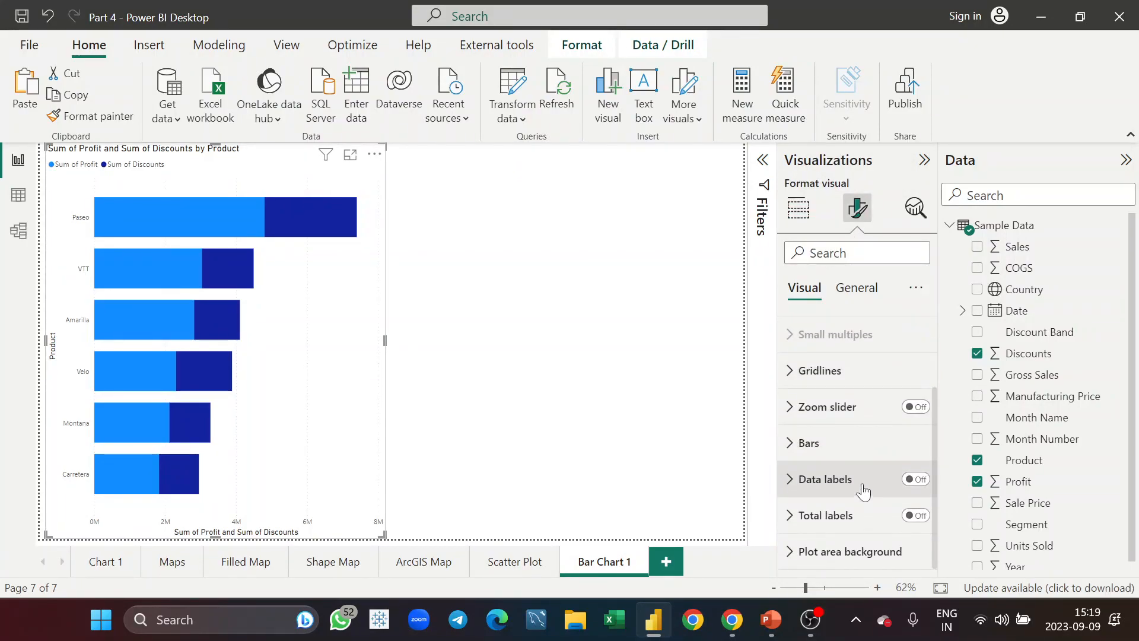
left_click(914, 482)
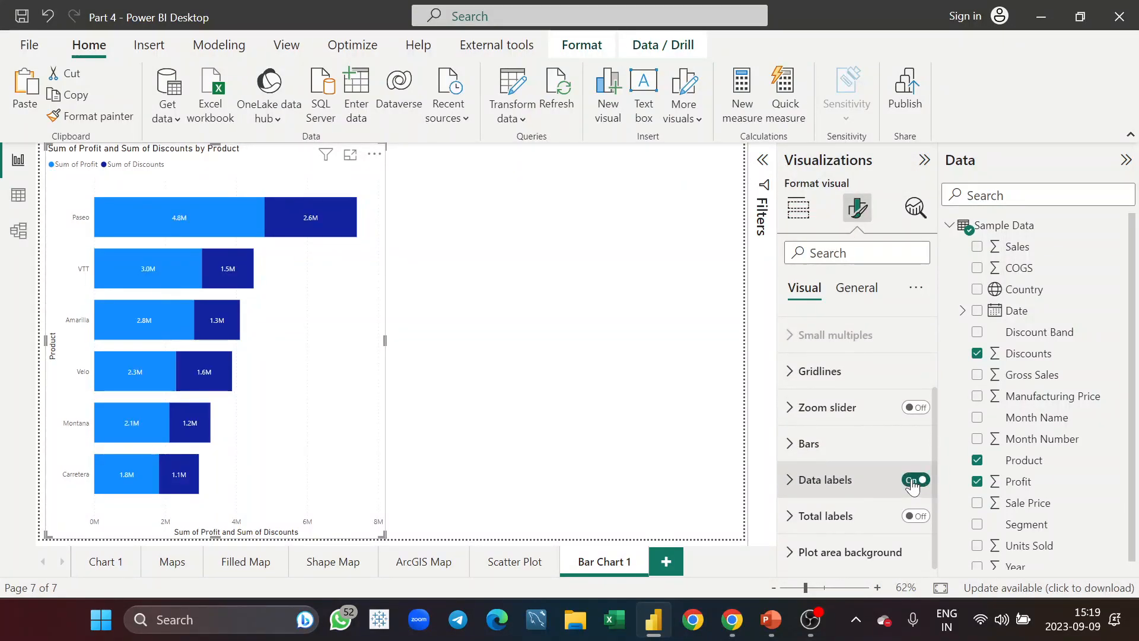
left_click(915, 517)
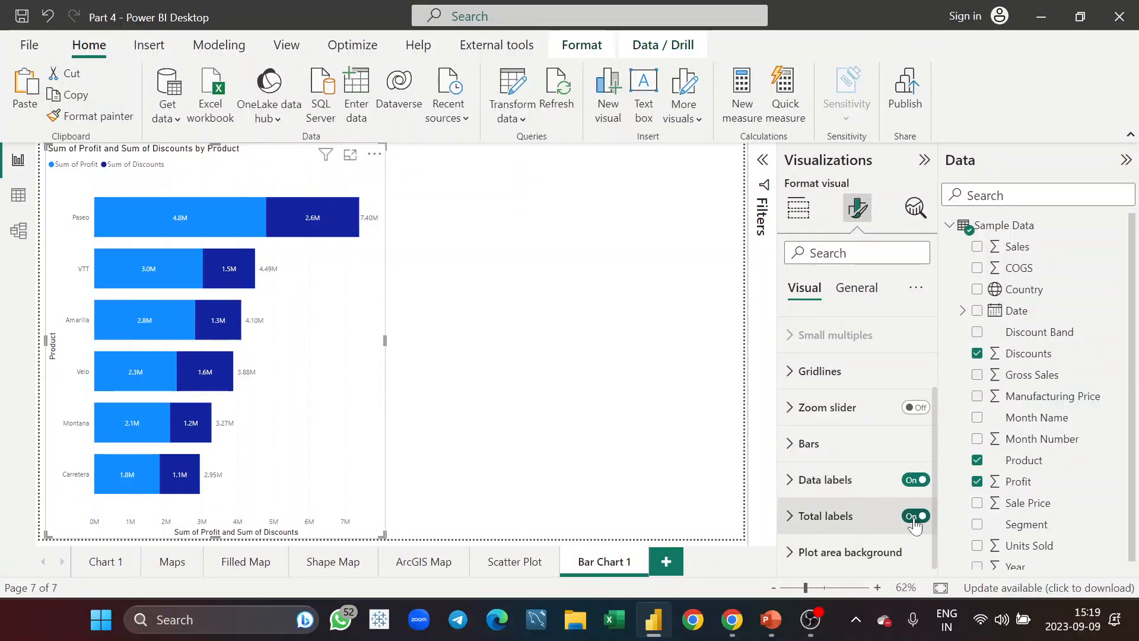
Make the data label values bold with font size 10, and collapse the data label settings.
left_click(850, 493)
scroll(852, 490, "down", 6)
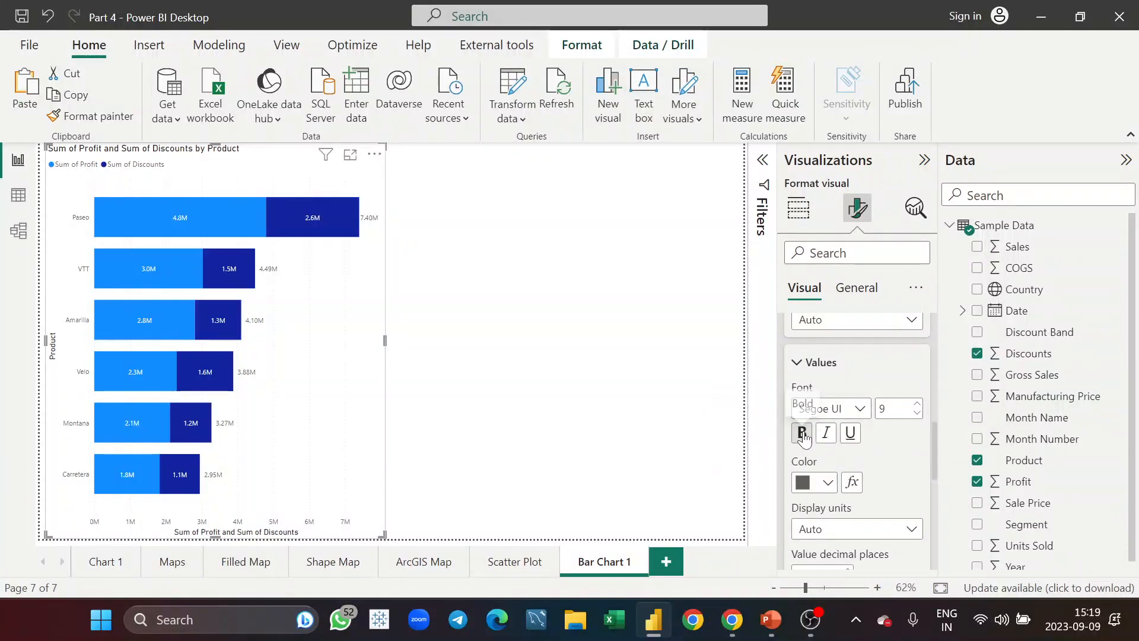
left_click(802, 433)
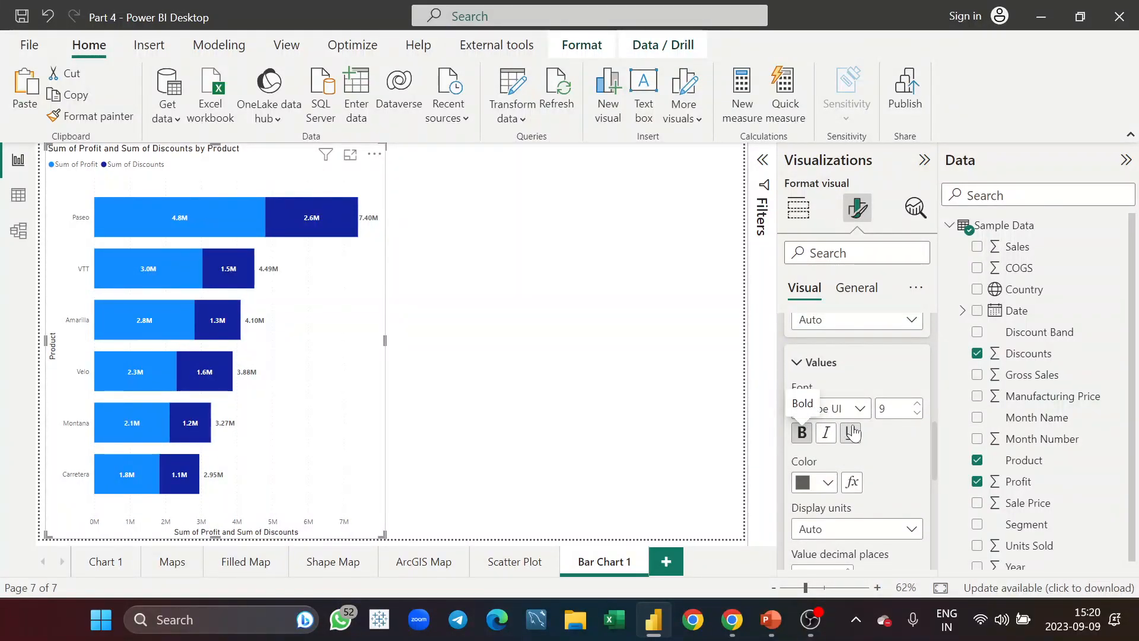
left_click(918, 404)
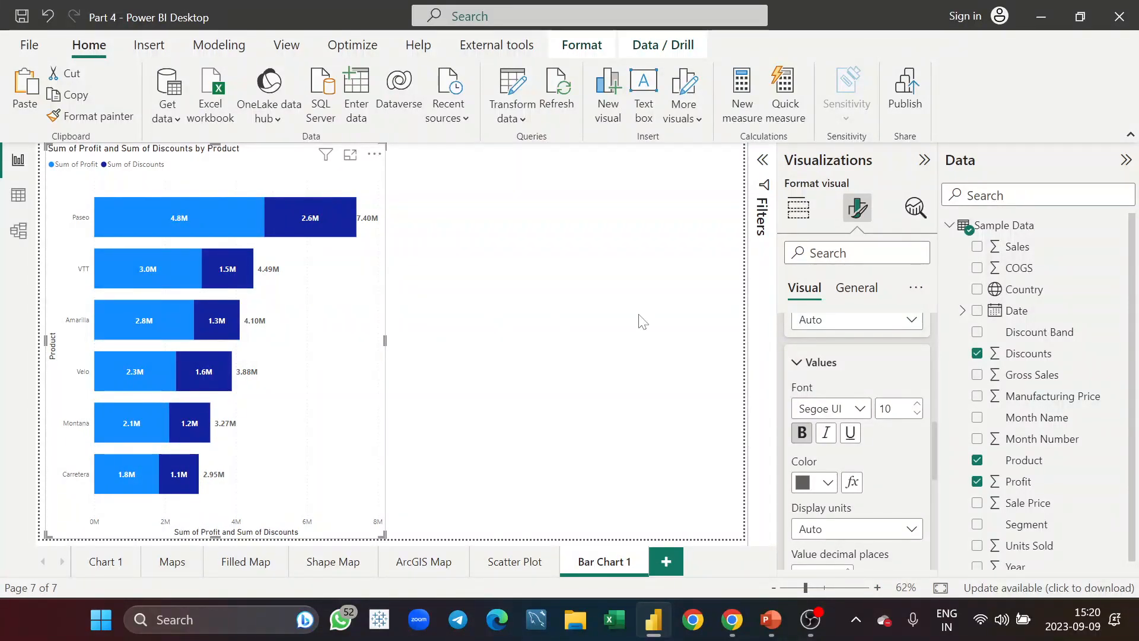
scroll(878, 368, "up", 5)
scroll(860, 437, "down", 4)
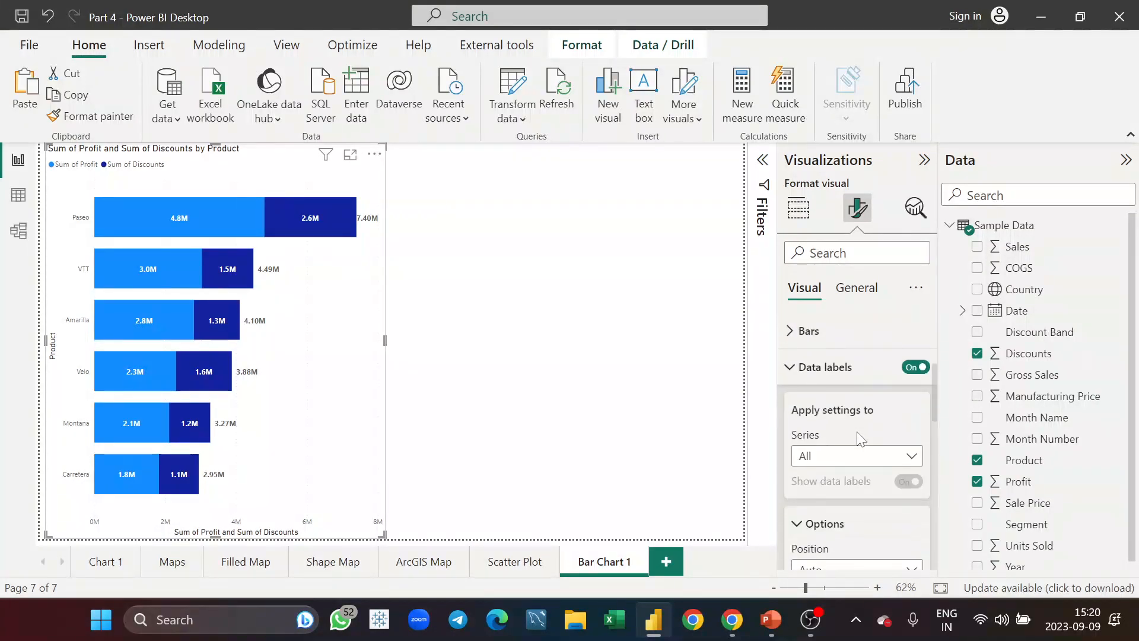
left_click(812, 366)
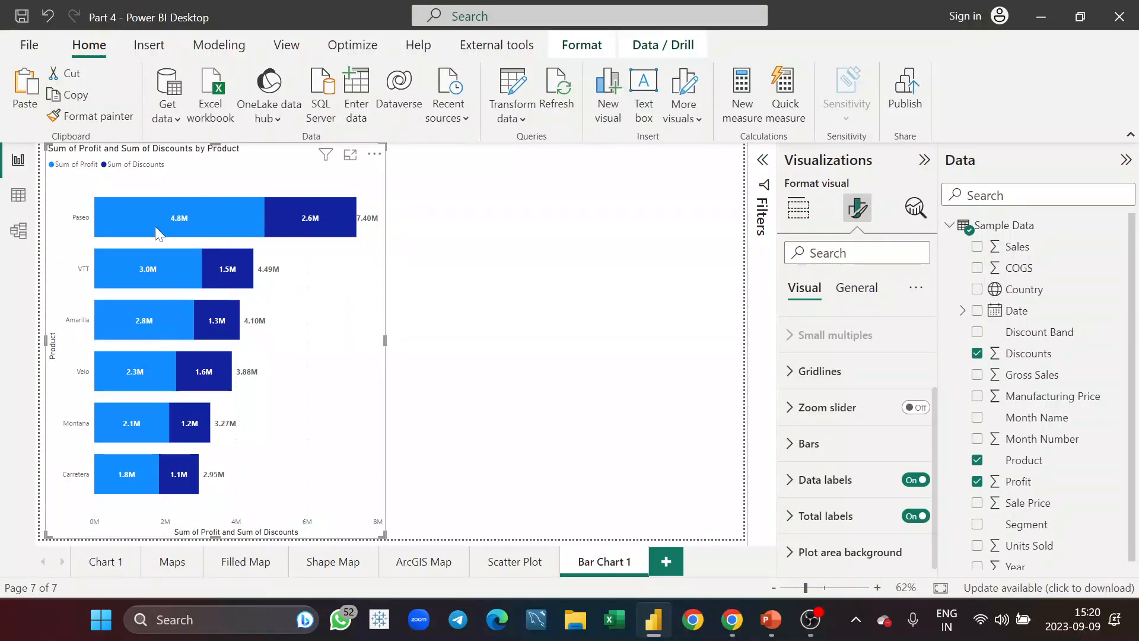
mouse_move(285, 220)
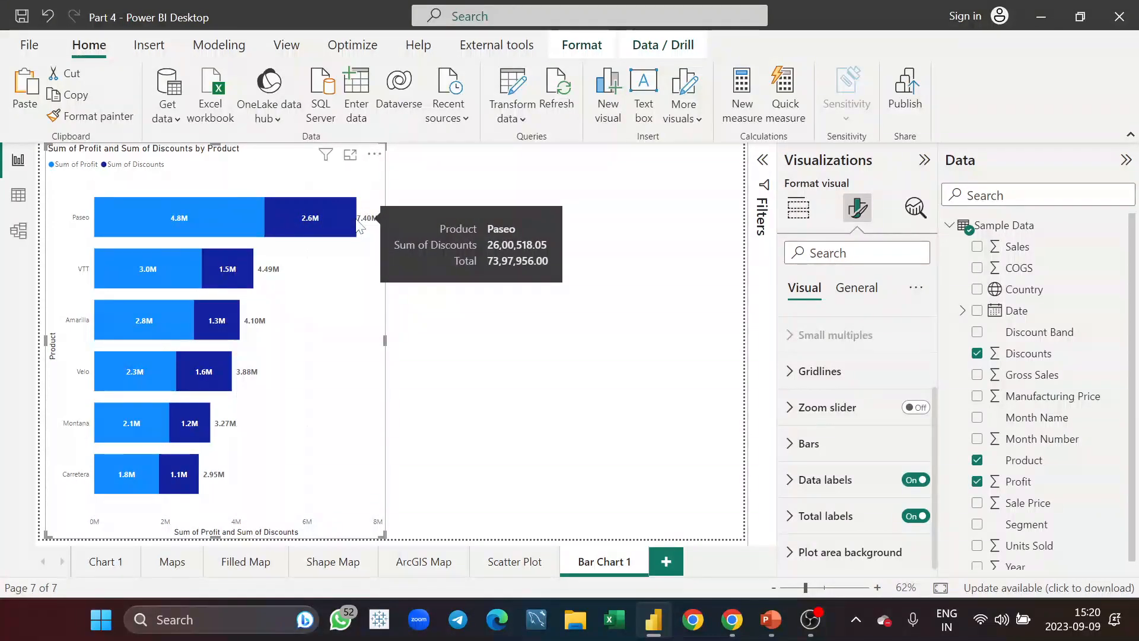